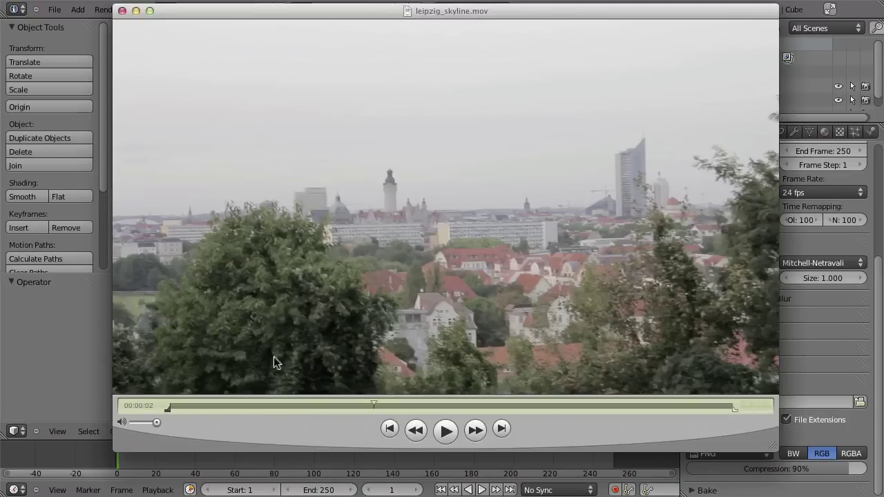
- Play, pause and scrub back and forth through leipzig_skyline.mov in QuickTime Player
click(443, 432)
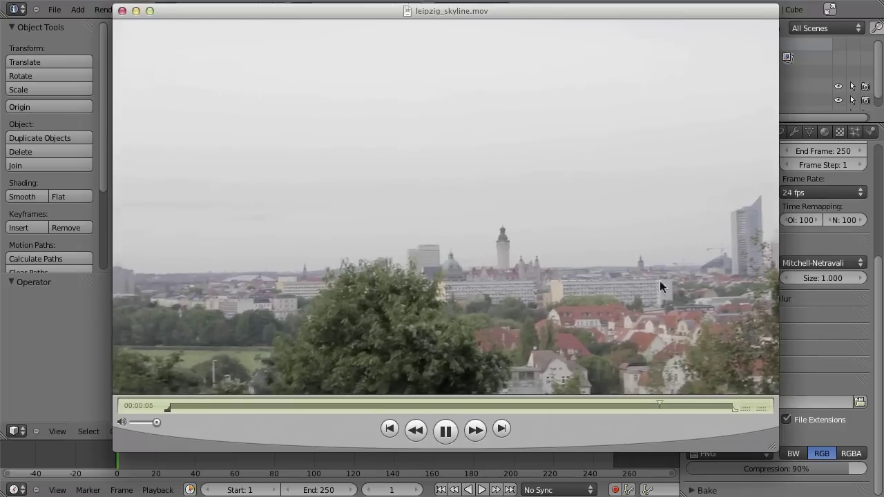
key(space)
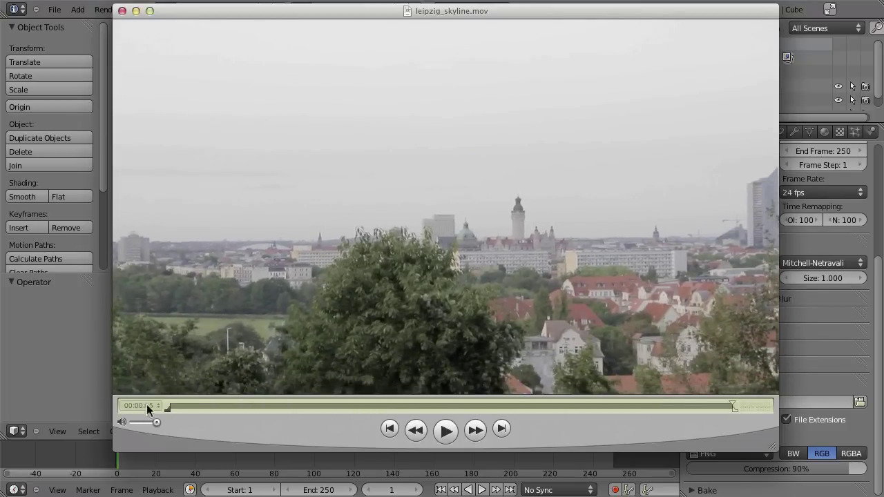
drag(181, 406, 437, 404)
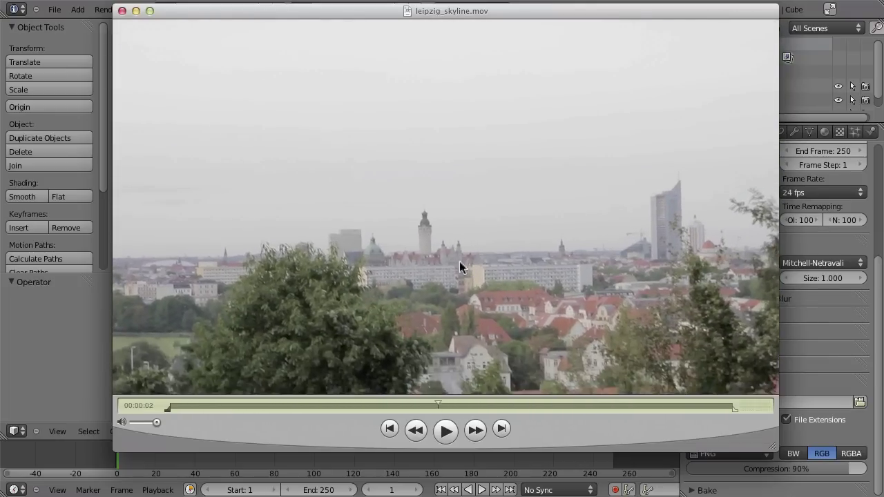
click(438, 408)
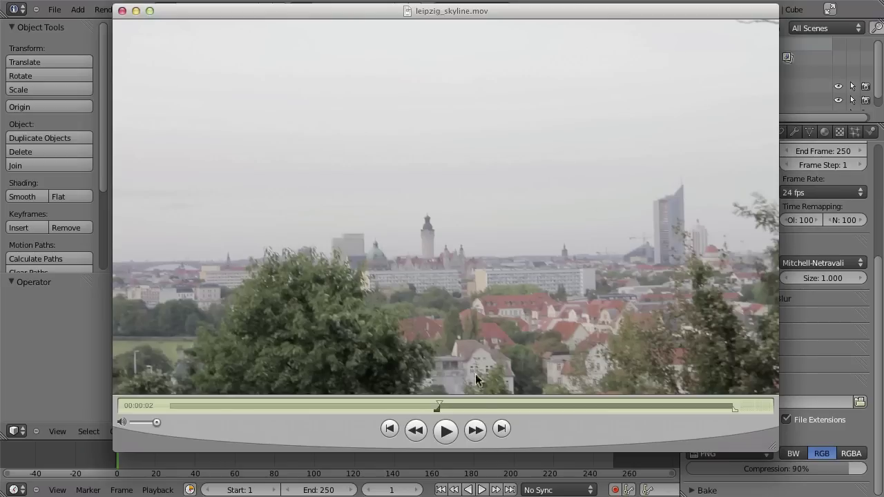
drag(439, 403, 212, 406)
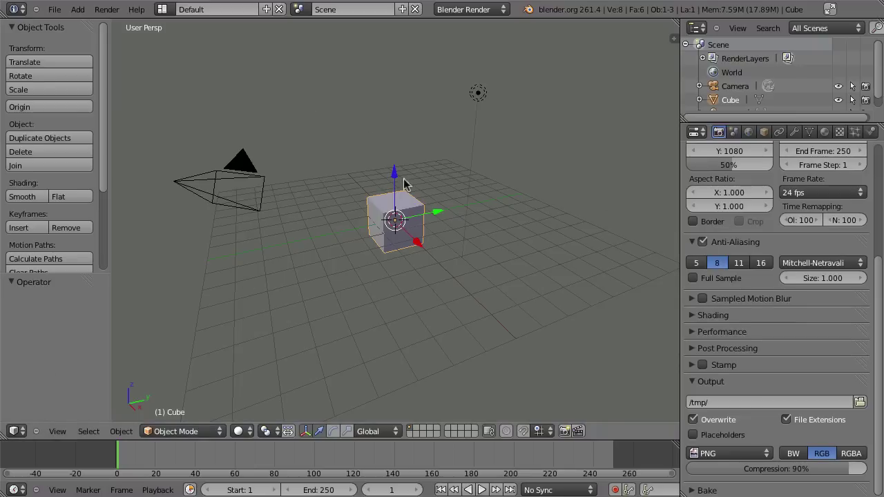
- Turn the 3D view into a Movie Clip Editor and open leipzig_skyline.mov from Two_Point_Track
click(23, 431)
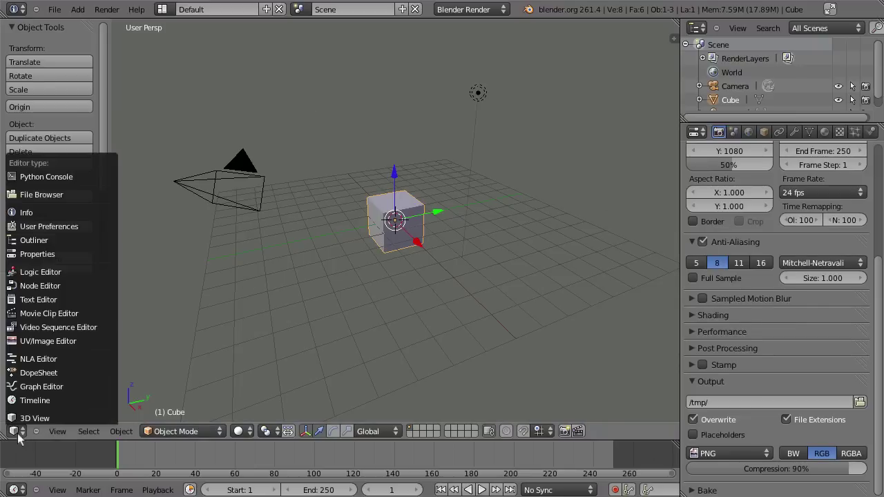
click(42, 309)
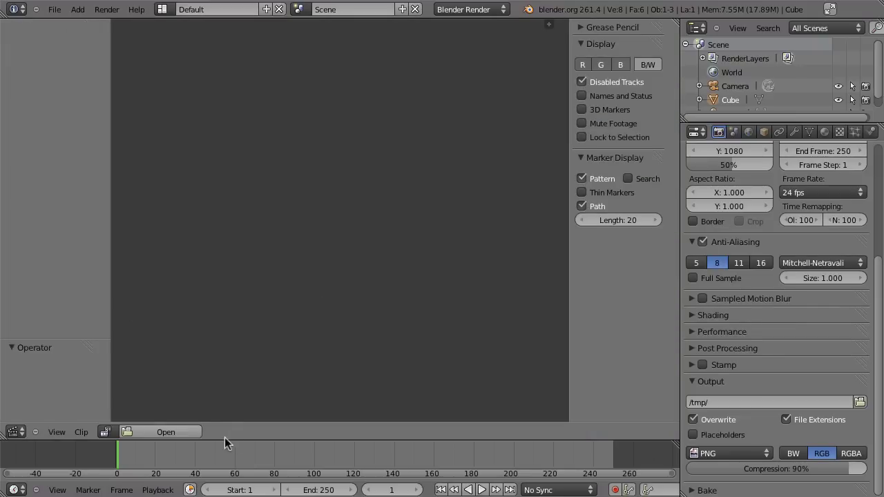
click(181, 431)
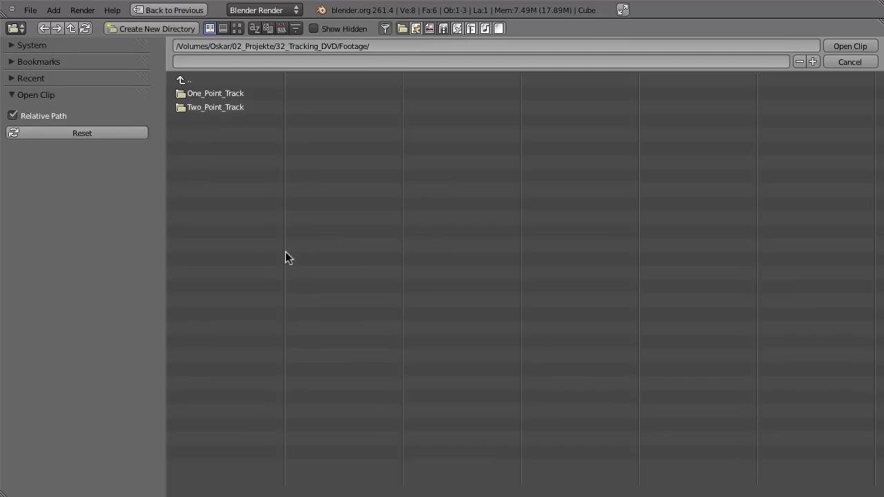
click(204, 107)
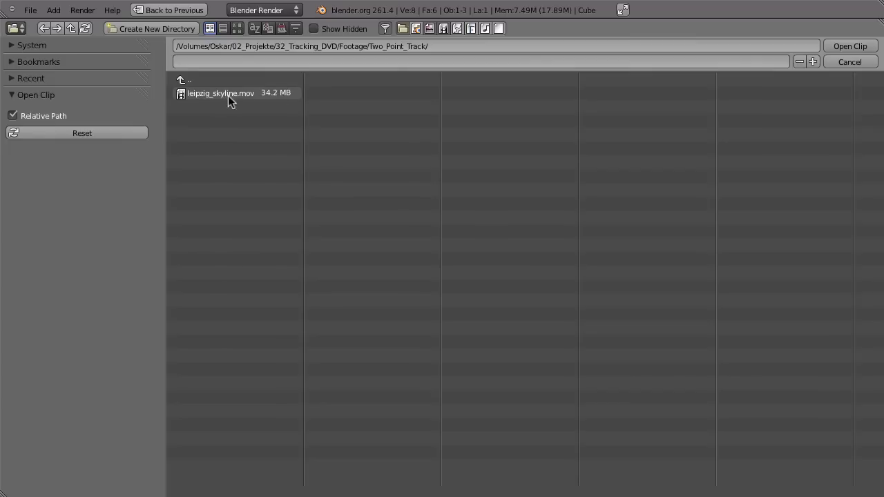
click(192, 95)
click(850, 46)
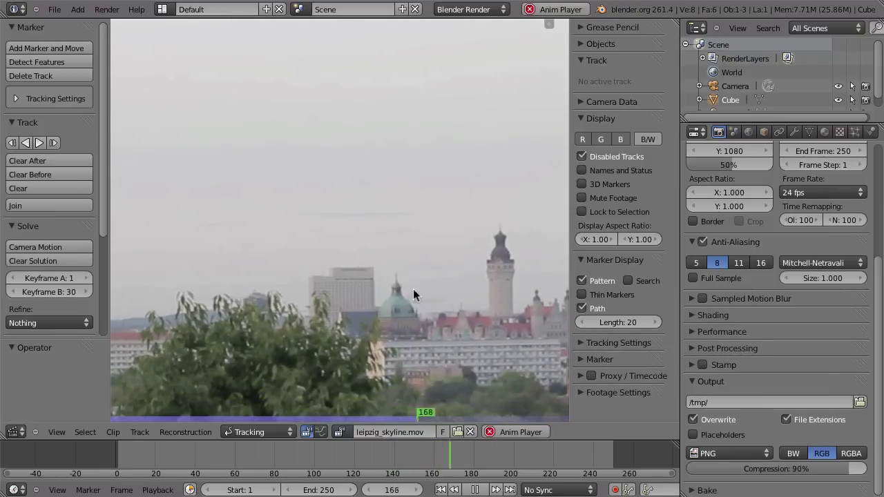
- Scrub to frame 147 and make it the scene's end frame
drag(356, 465, 410, 468)
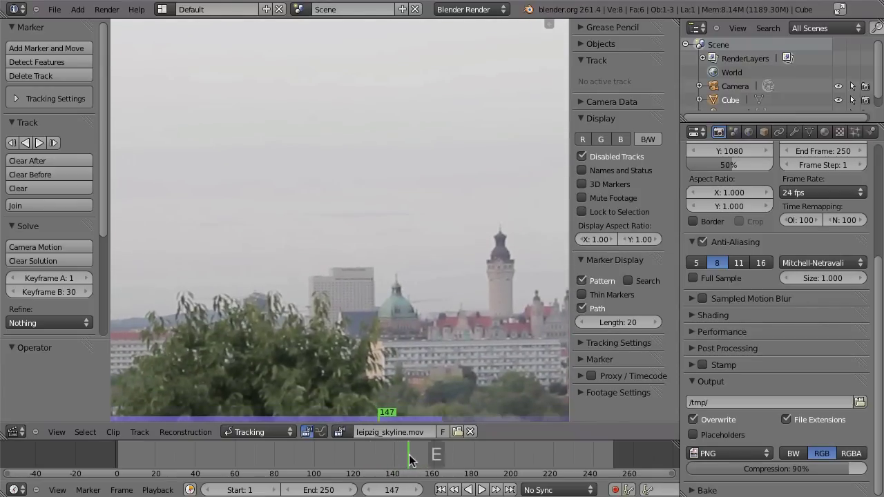
key(e)
scroll(366, 253, down, 3)
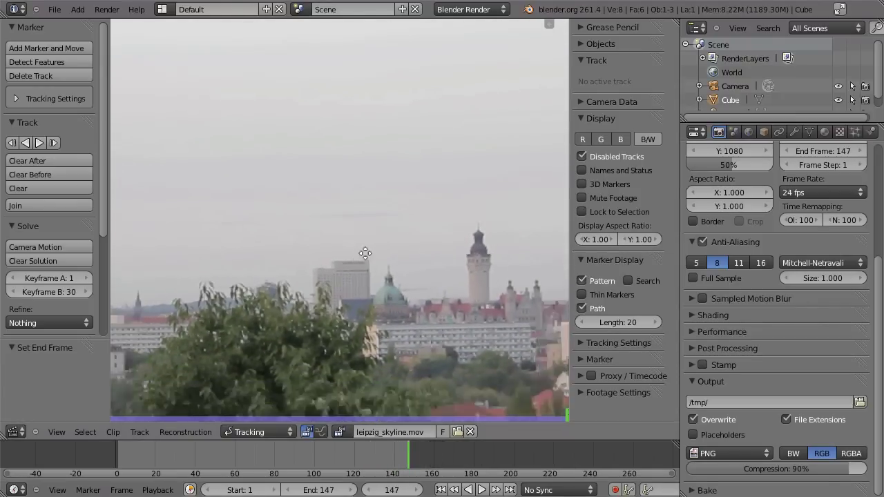
- Maximize the clip editor, zoom to show the whole footage frame, and play the clip once
key(ctrl+Up)
key(f)
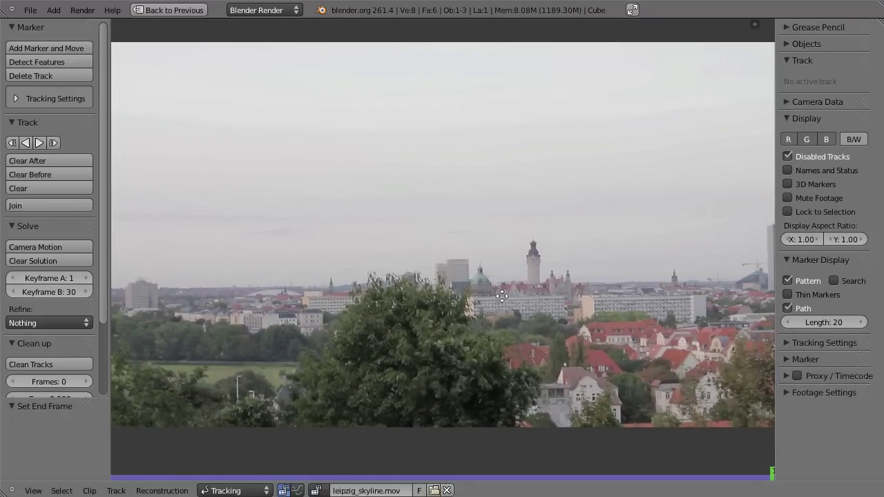
scroll(498, 294, down, 1)
middle_drag(497, 294, 483, 292)
key(alt+a)
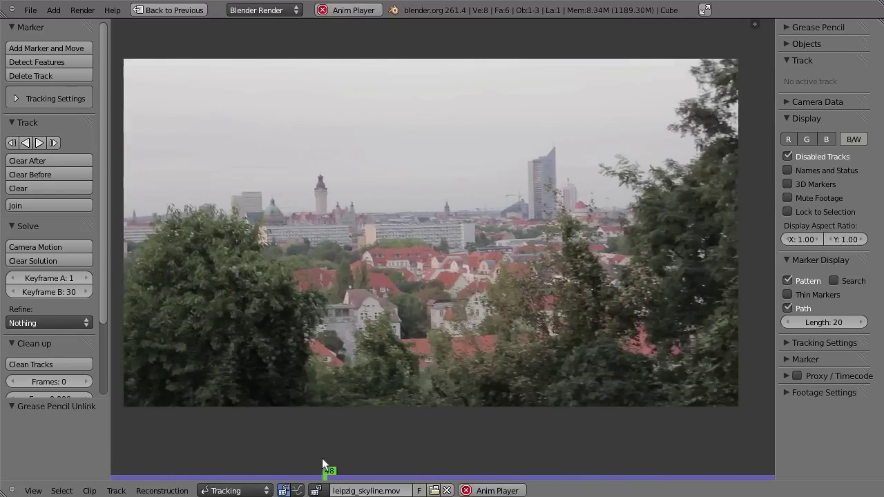
key(Escape)
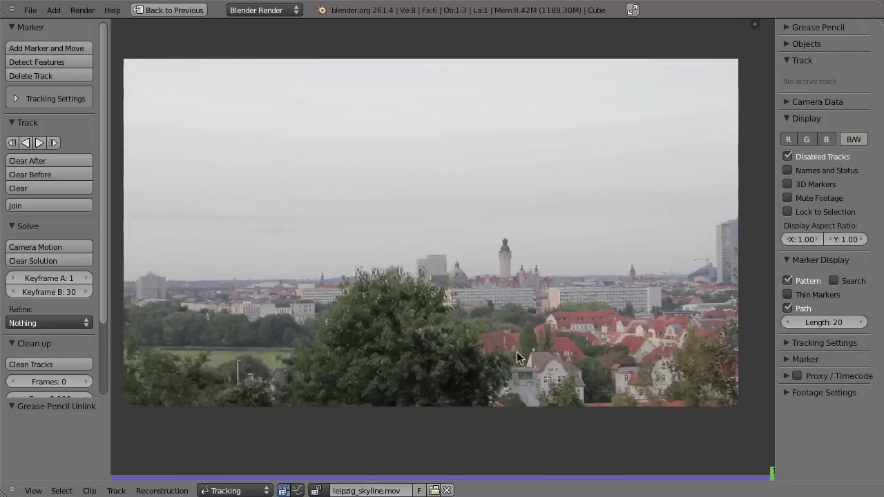
mouse_move(613, 312)
mouse_down()
mouse_move(403, 307)
mouse_move(452, 327)
mouse_up()
click(602, 299)
drag(614, 316, 600, 325)
mouse_move(231, 279)
mouse_down()
mouse_move(286, 226)
mouse_move(309, 217)
mouse_move(442, 201)
mouse_move(568, 242)
mouse_move(604, 271)
mouse_up()
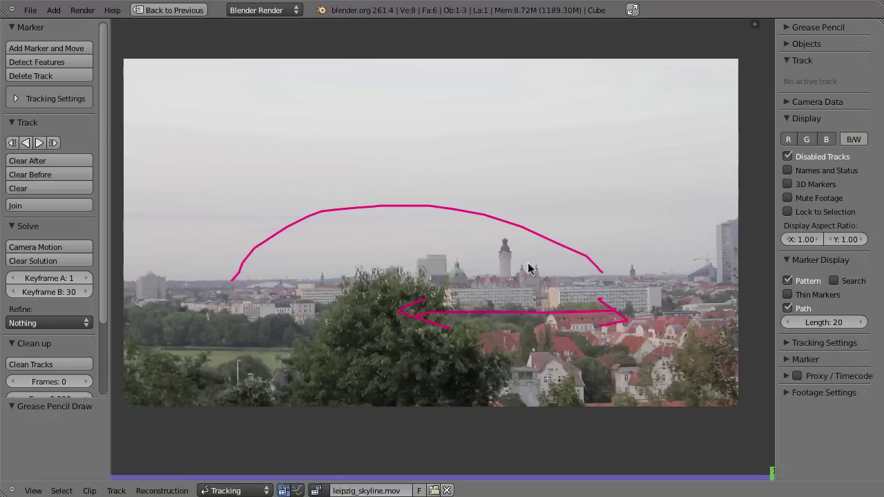
drag(229, 260, 238, 258)
drag(361, 268, 663, 295)
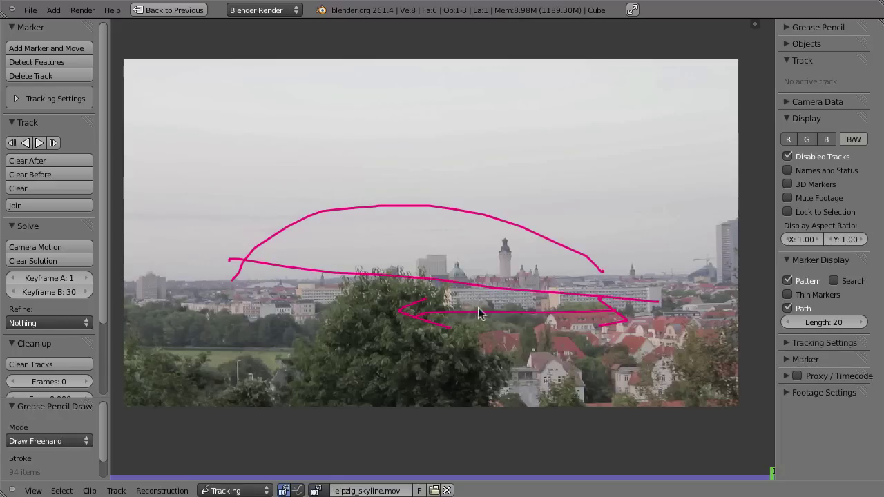
drag(201, 330, 664, 265)
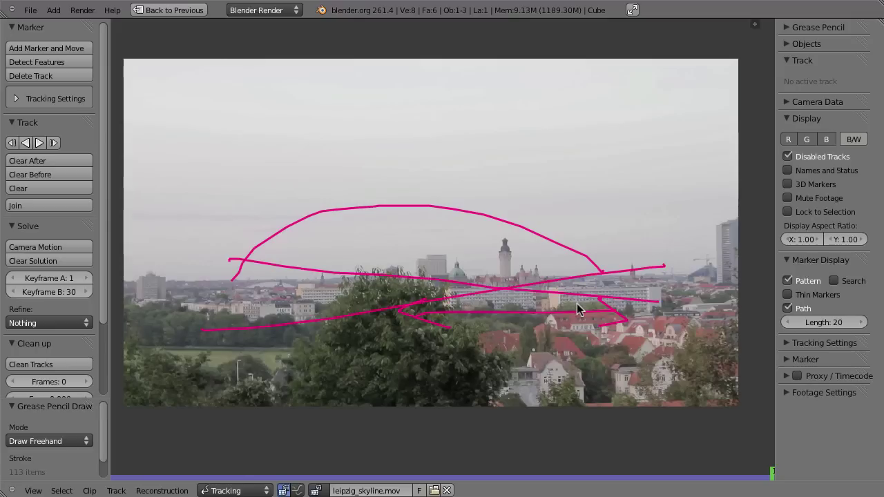
click(792, 27)
click(859, 44)
click(787, 28)
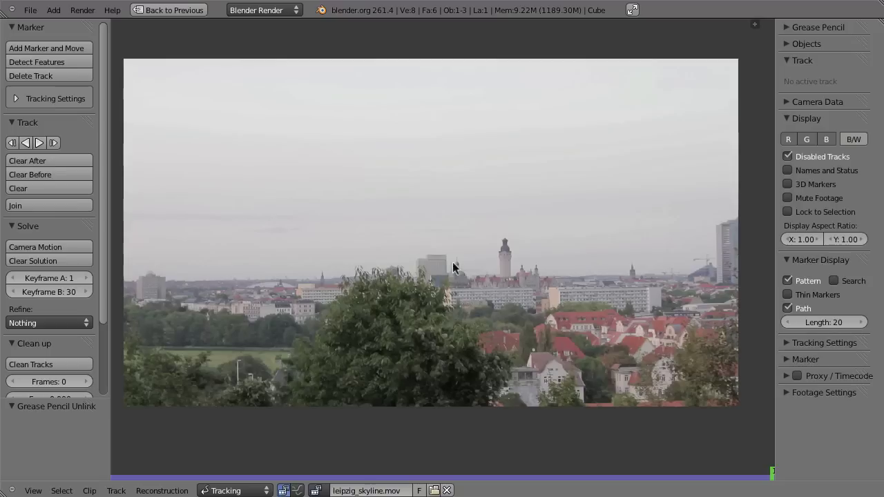
- Add two tracking markers on the skyline beside the town hall tower
click(49, 48)
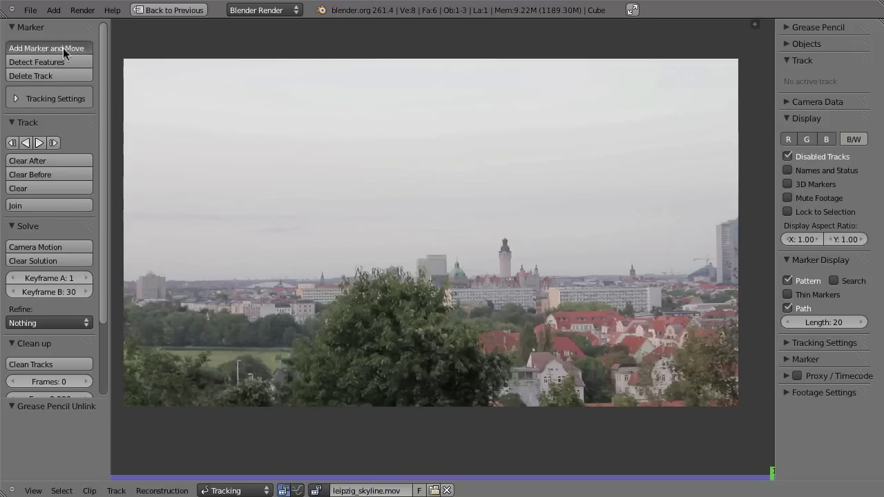
click(534, 266)
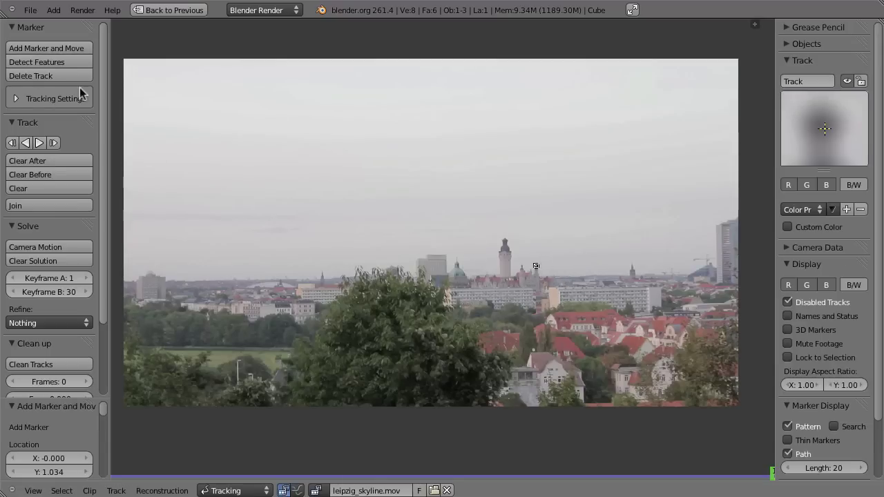
click(18, 49)
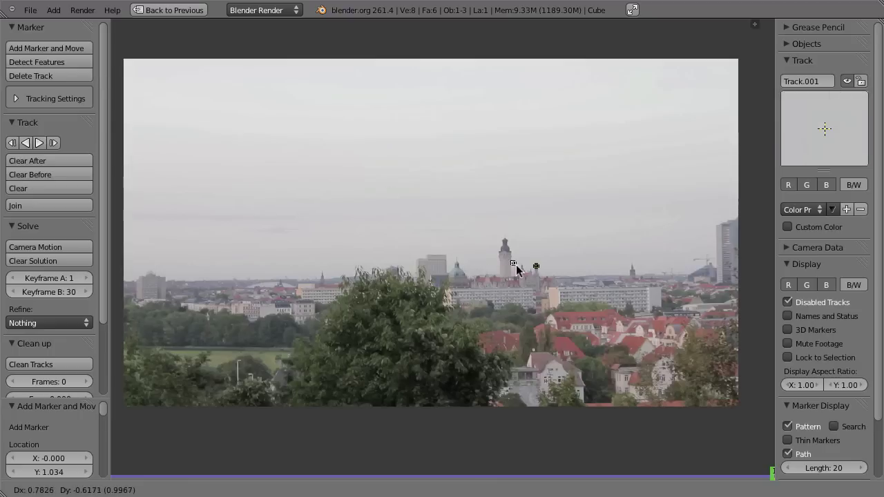
click(536, 268)
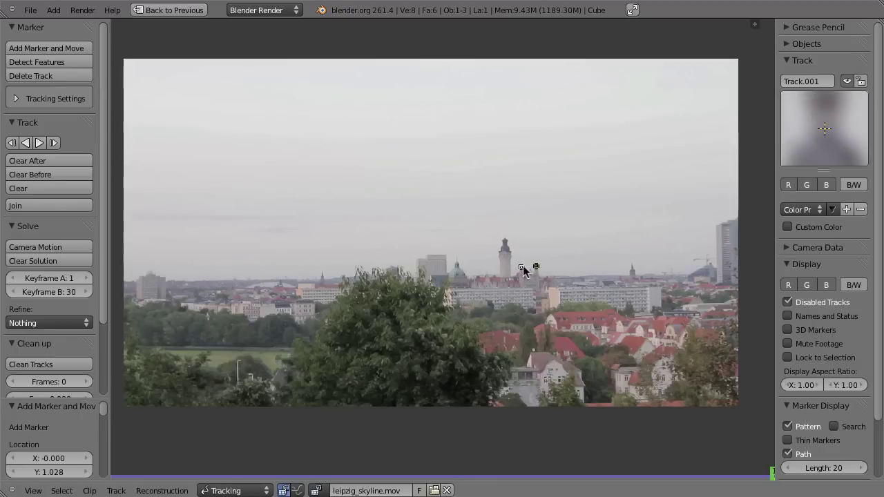
- Move one marker to a detail at the skyline's left end and the other near its right end
key(g)
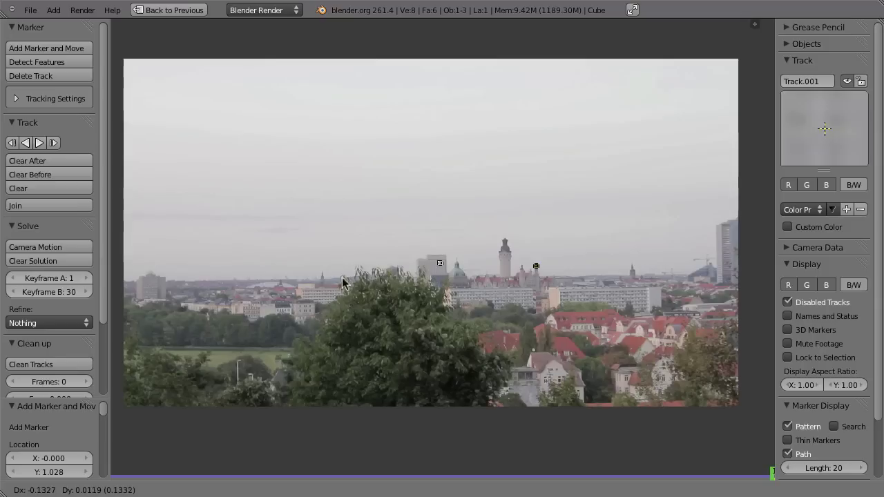
click(321, 284)
key(g)
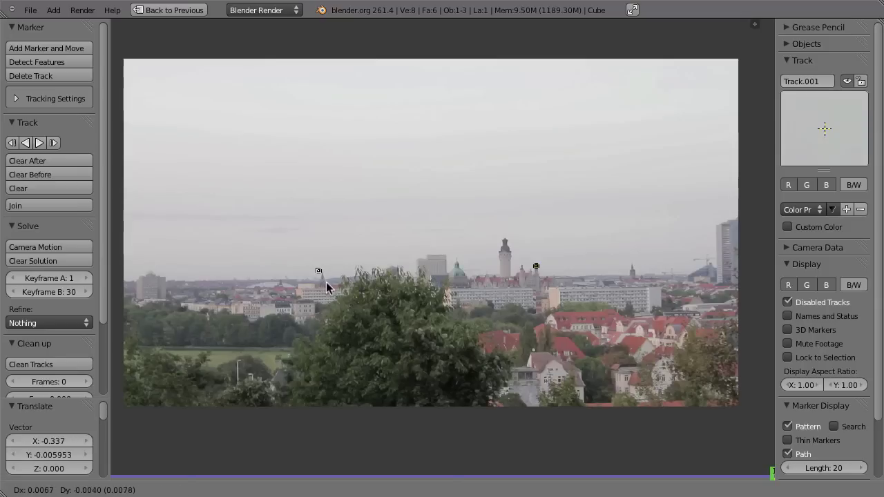
click(330, 290)
click(535, 267)
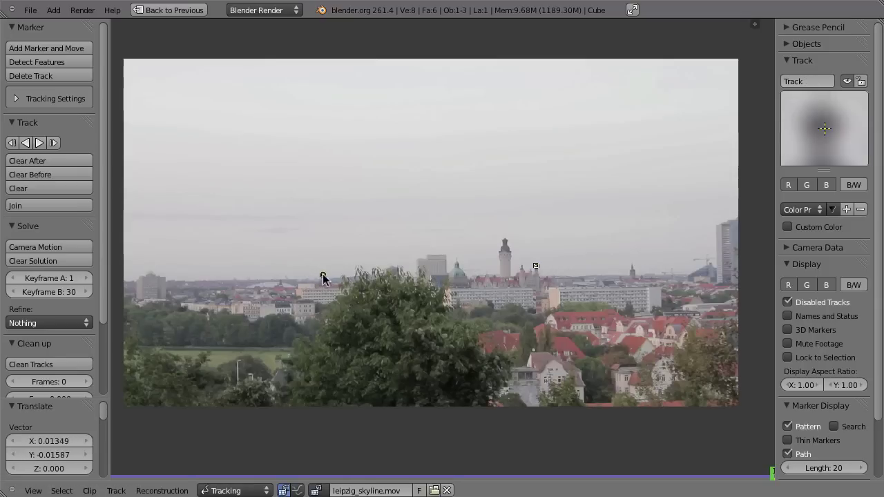
key(g)
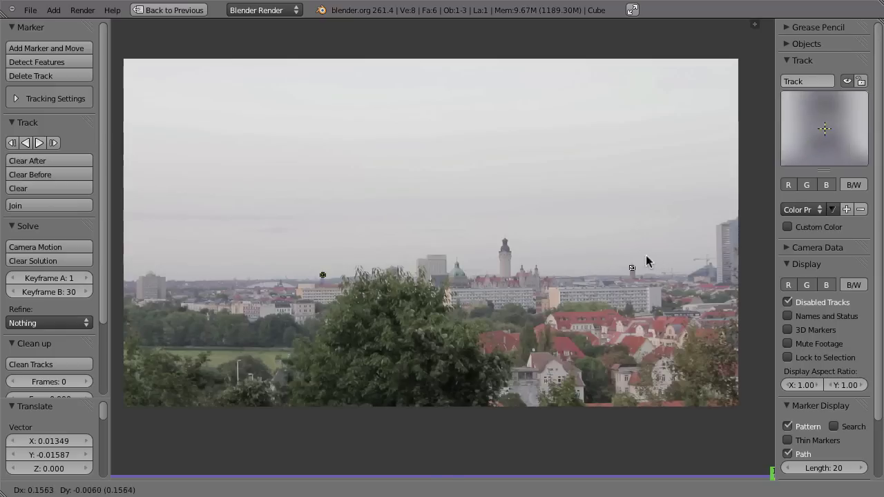
click(645, 263)
mouse_move(327, 276)
mouse_down()
mouse_move(399, 263)
mouse_move(634, 271)
mouse_move(359, 224)
mouse_up()
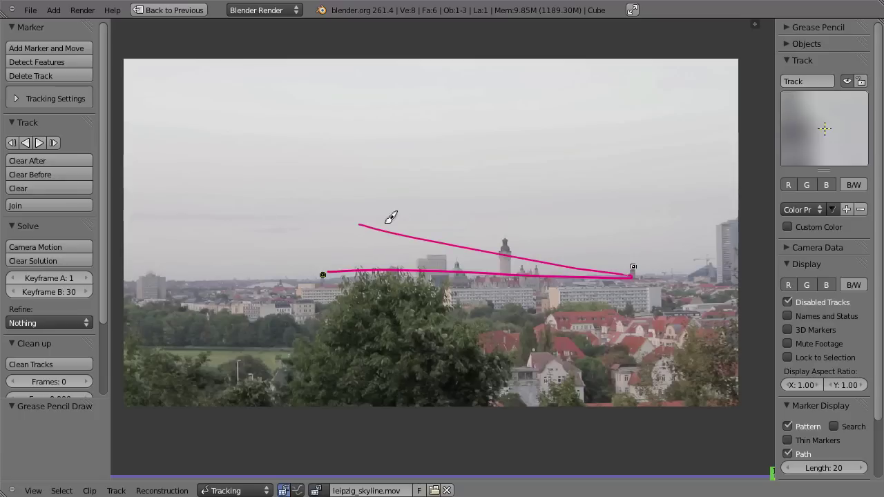
mouse_move(381, 274)
mouse_down()
mouse_move(406, 237)
mouse_move(416, 257)
mouse_up()
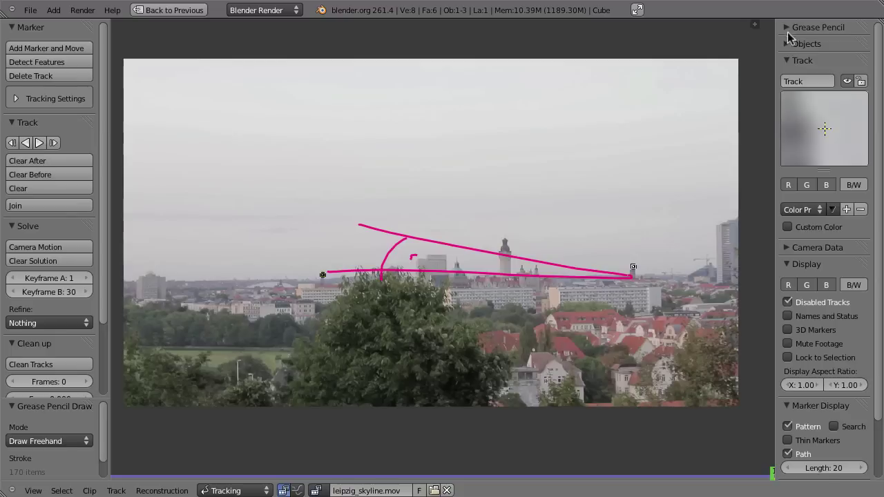
click(818, 27)
click(861, 47)
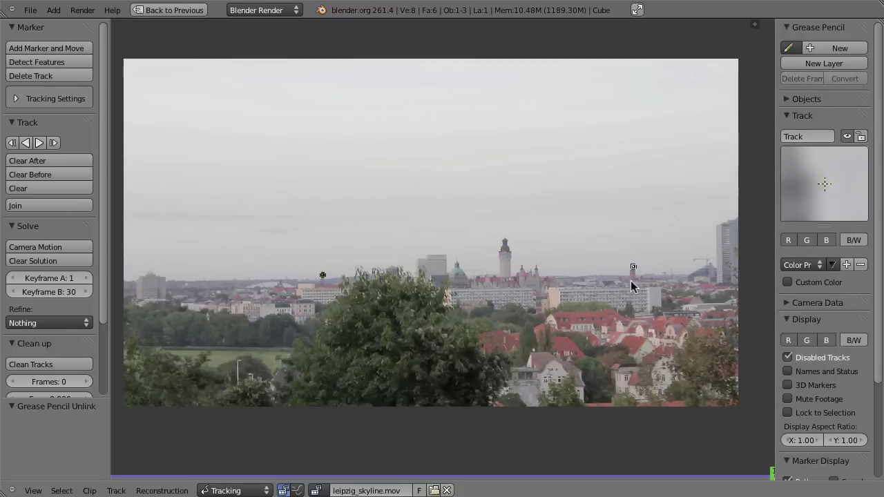
click(770, 476)
drag(767, 475, 301, 475)
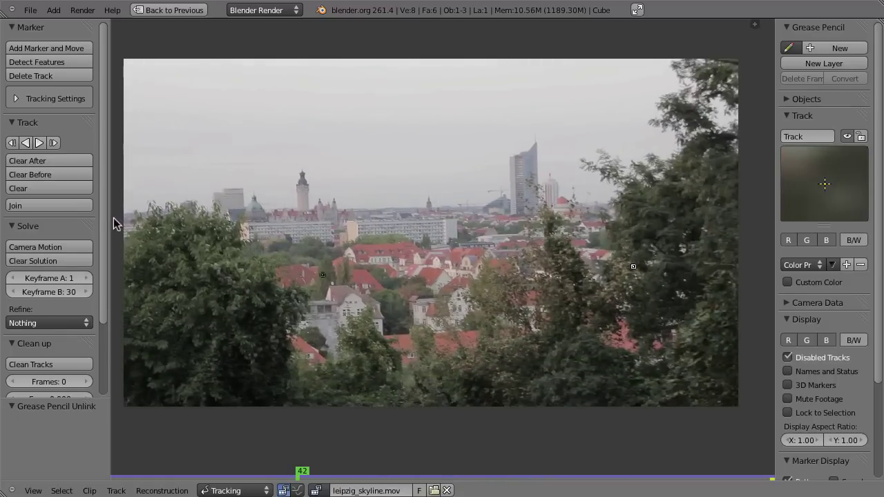
- Scrub the clip's timeline from frame 42 to frame 49
drag(303, 476, 119, 469)
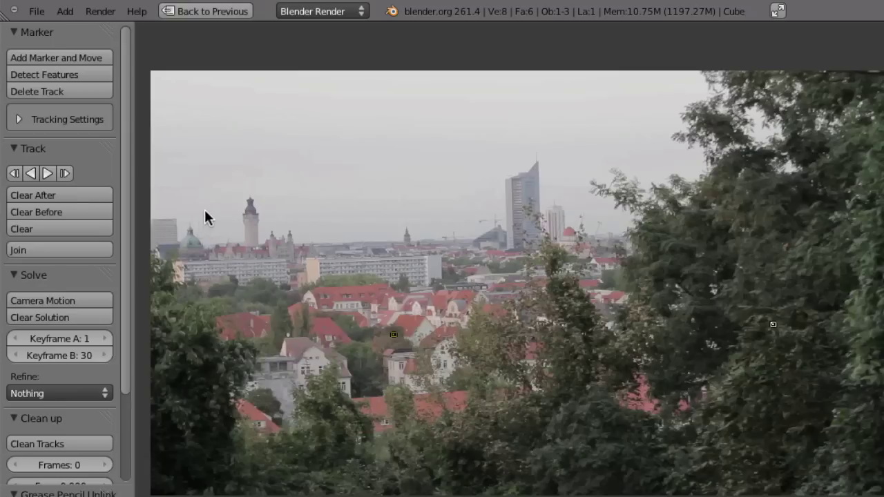
- Ctrl+click to add a marker, then fine-tune it onto the dome left of the church tower
key(ctrl)
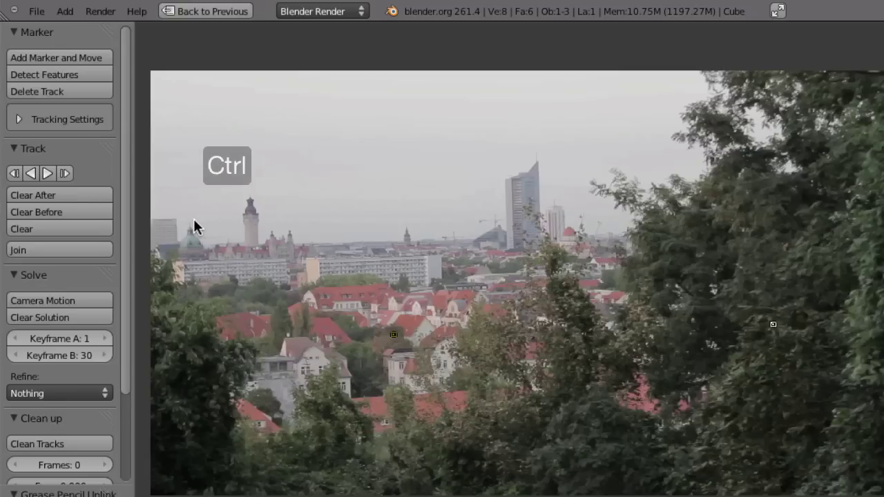
ctrl+click(193, 225)
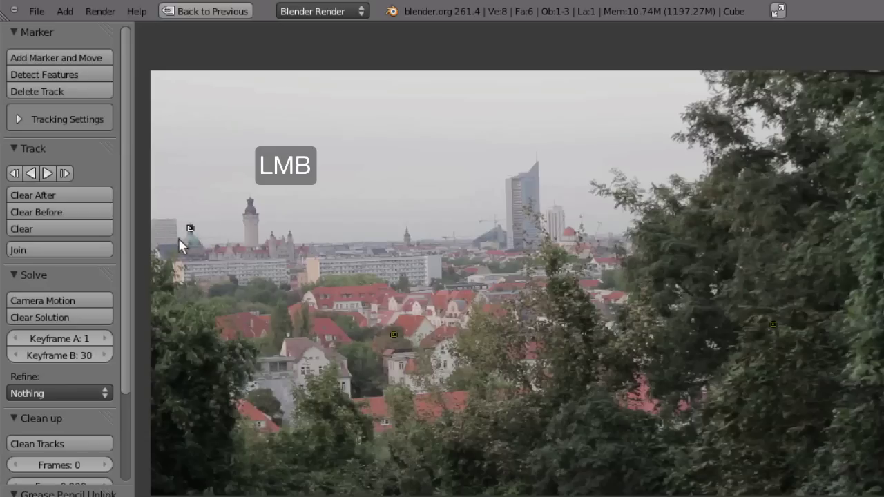
drag(178, 234, 231, 190)
mouse_move(190, 226)
mouse_down()
mouse_move(219, 215)
mouse_move(181, 223)
mouse_up()
drag(209, 222, 210, 232)
mouse_move(206, 219)
mouse_down()
mouse_move(192, 219)
mouse_move(231, 201)
mouse_move(199, 221)
mouse_up()
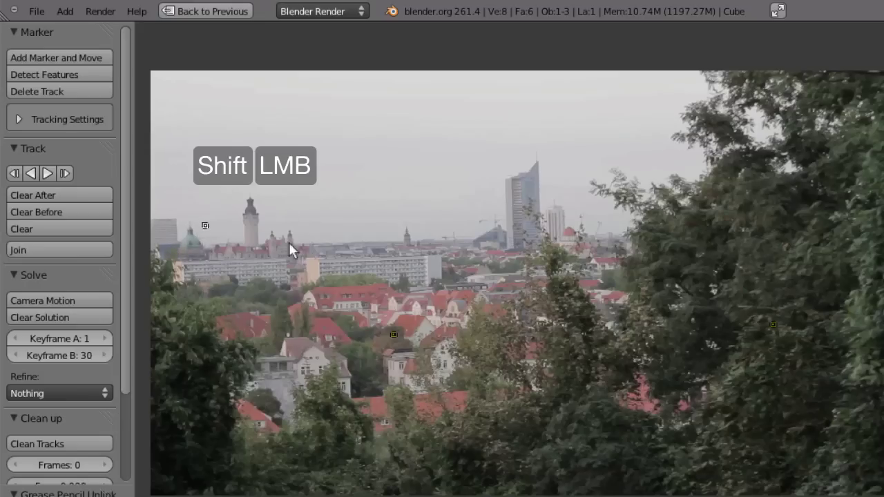
shift+drag(125, 221, 275, 224)
mouse_move(136, 240)
shift+mouse_down()
mouse_move(122, 250)
mouse_move(146, 253)
shift+mouse_up()
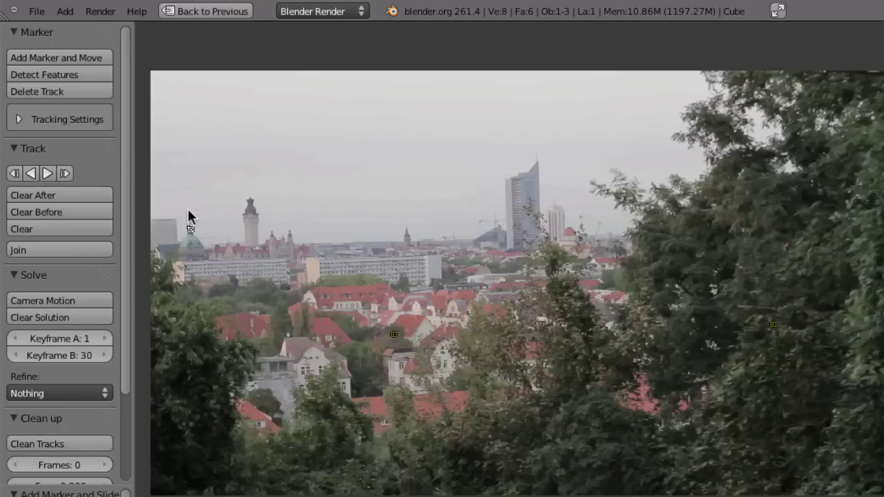
- Track the dome marker forward, review back at frame 63, and delete the stray markers
click(47, 173)
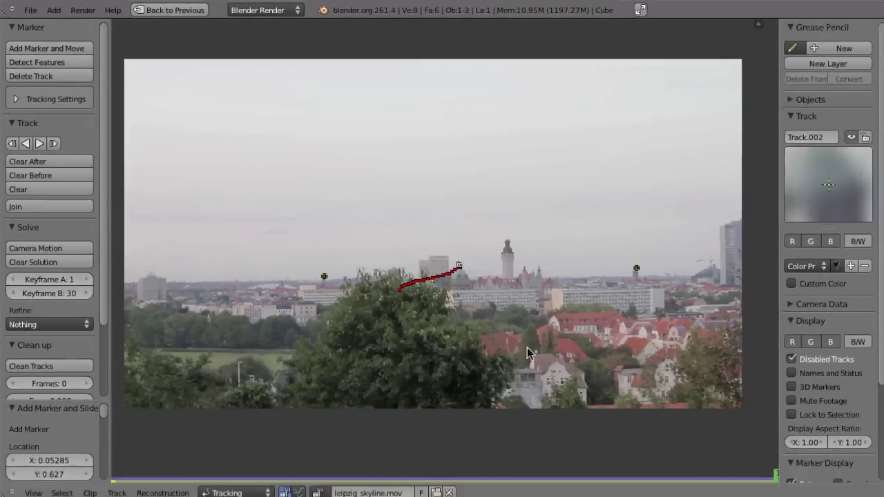
drag(766, 479, 770, 451)
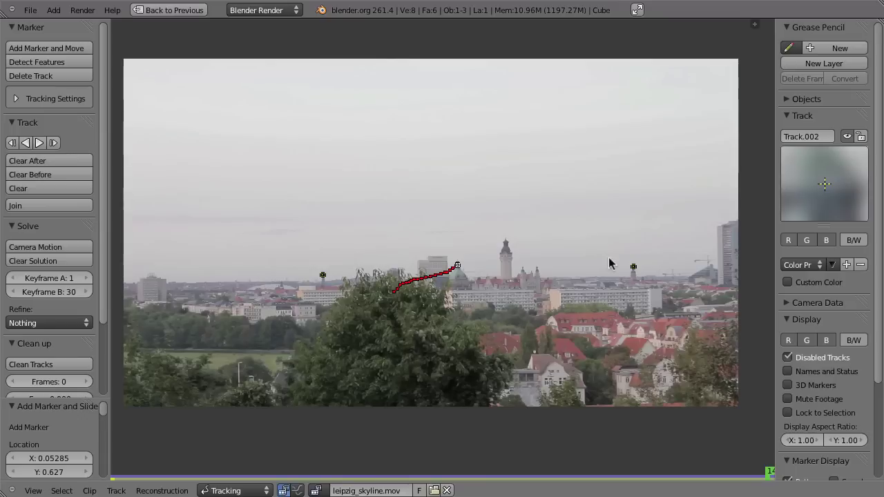
click(633, 267)
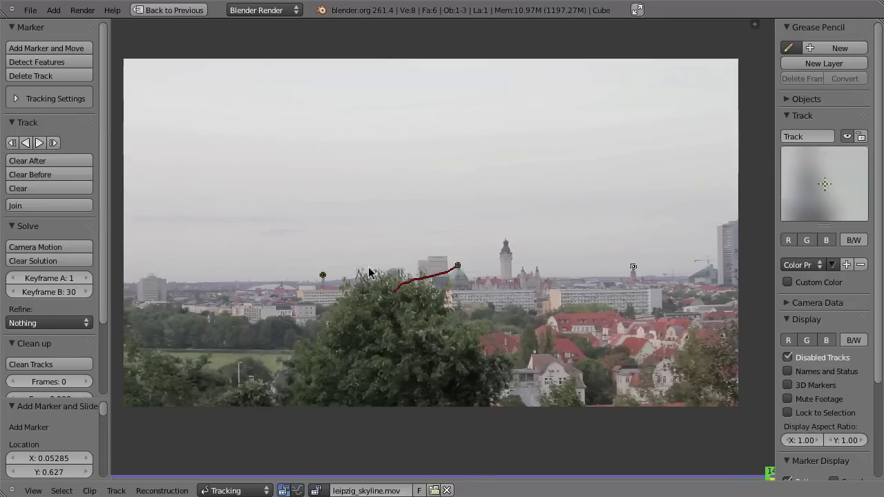
key(x)
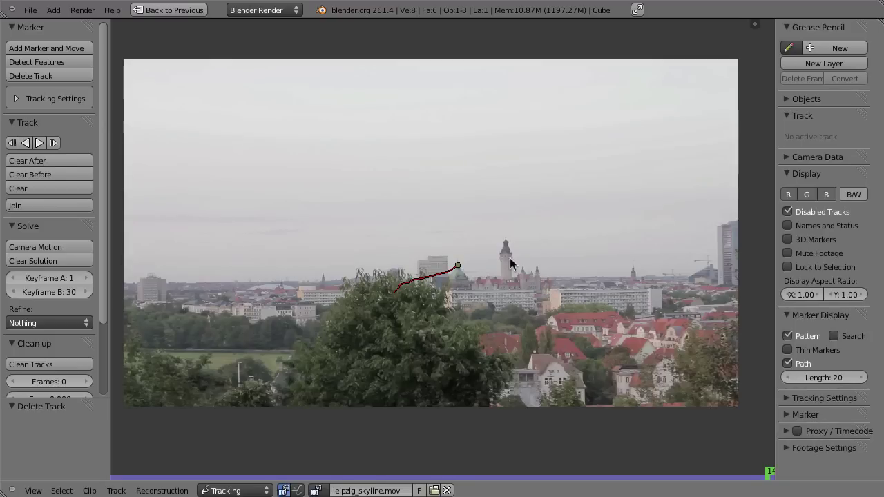
- At frame 1, add a tracking marker on the mid-skyline spire and position it precisely
key(shift+Left)
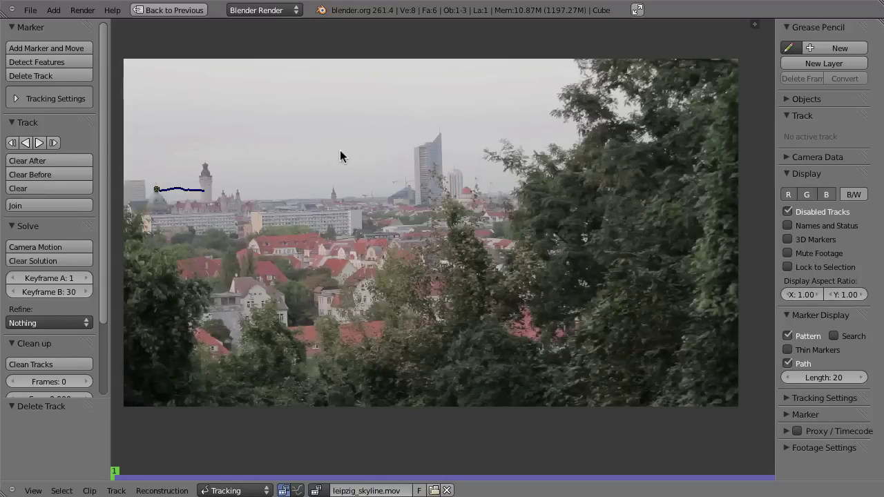
key(ctrl)
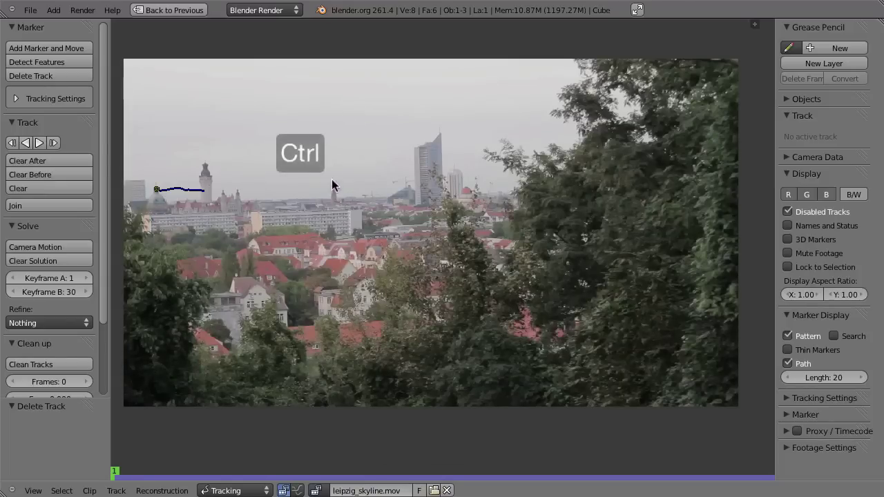
ctrl+click(332, 189)
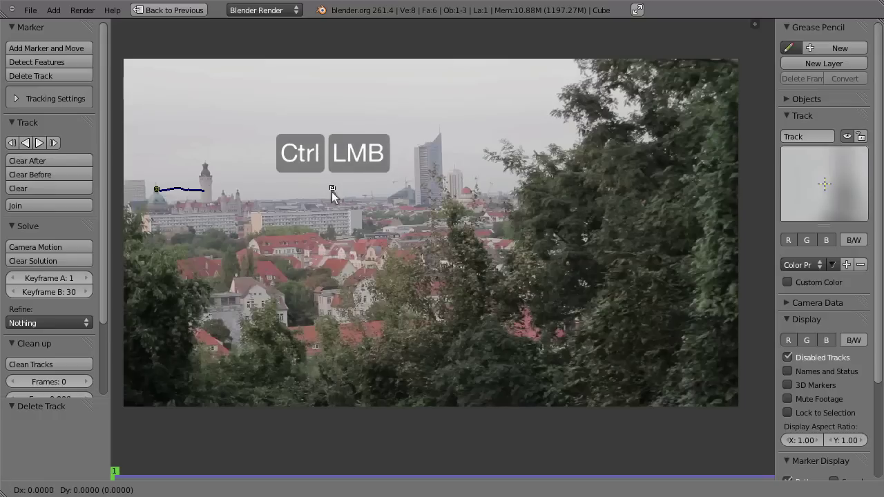
mouse_move(334, 193)
mouse_down()
mouse_move(341, 207)
mouse_move(318, 186)
mouse_move(357, 188)
mouse_move(332, 205)
mouse_move(339, 189)
mouse_move(339, 214)
mouse_move(331, 189)
mouse_move(330, 205)
mouse_move(339, 188)
mouse_move(322, 196)
mouse_move(309, 178)
mouse_move(316, 140)
mouse_up()
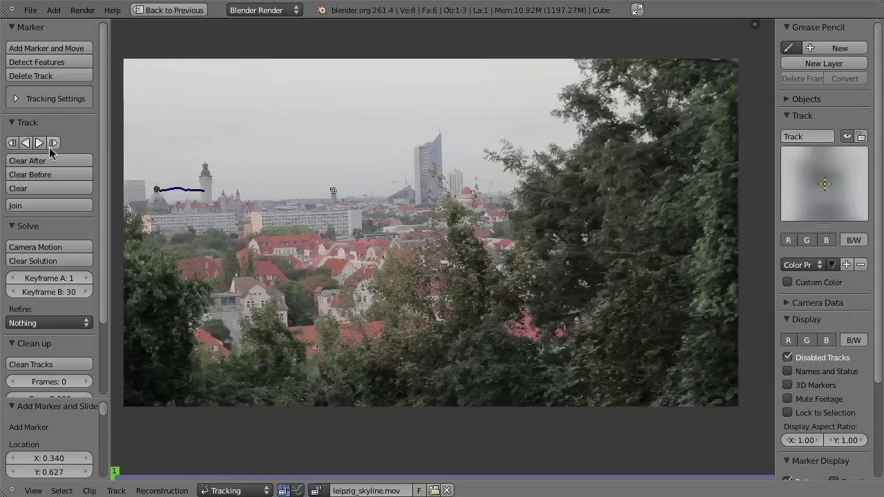
- Track the spire marker forward through the clip, then review the tracks back to frame 1
click(39, 143)
key(ctrl+t)
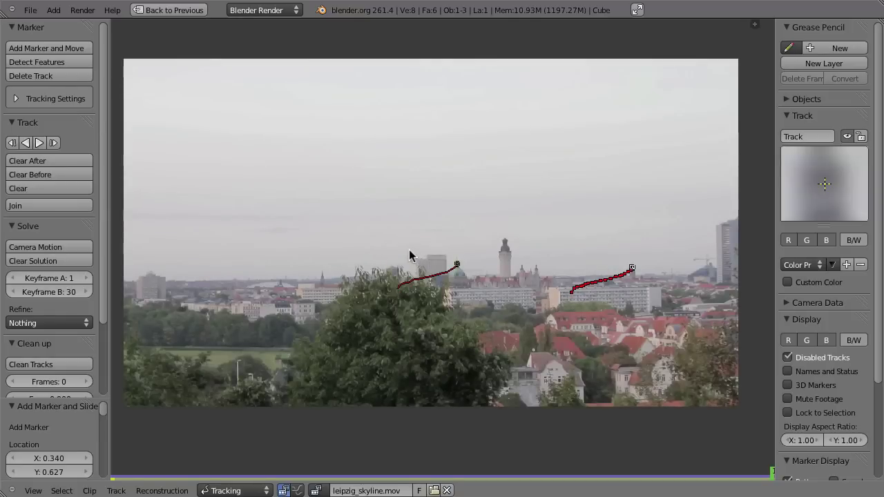
drag(773, 474, 377, 418)
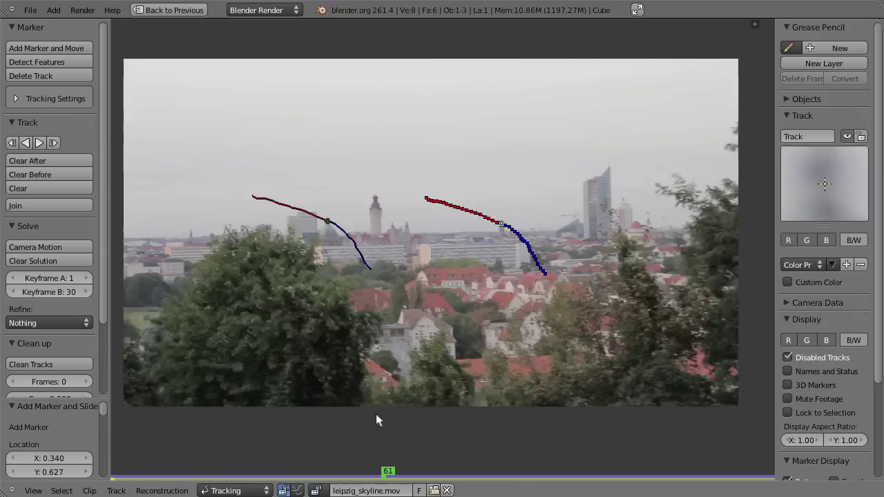
key(shift+Left)
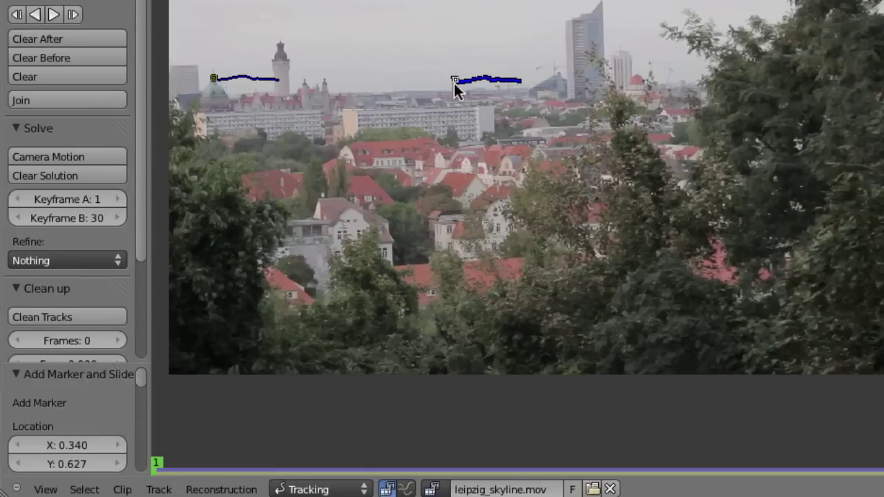
- In Reconstruction mode, link an empty to each of the two tracks and restore the Default layout
click(335, 486)
click(315, 448)
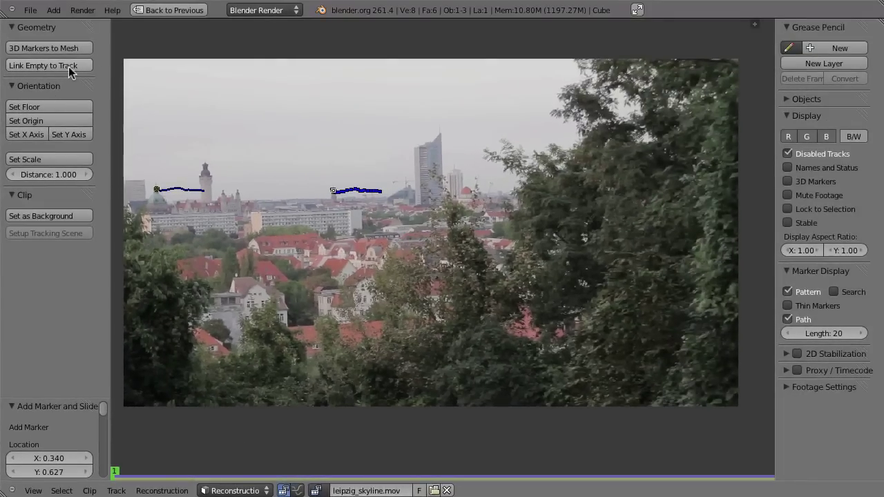
click(172, 490)
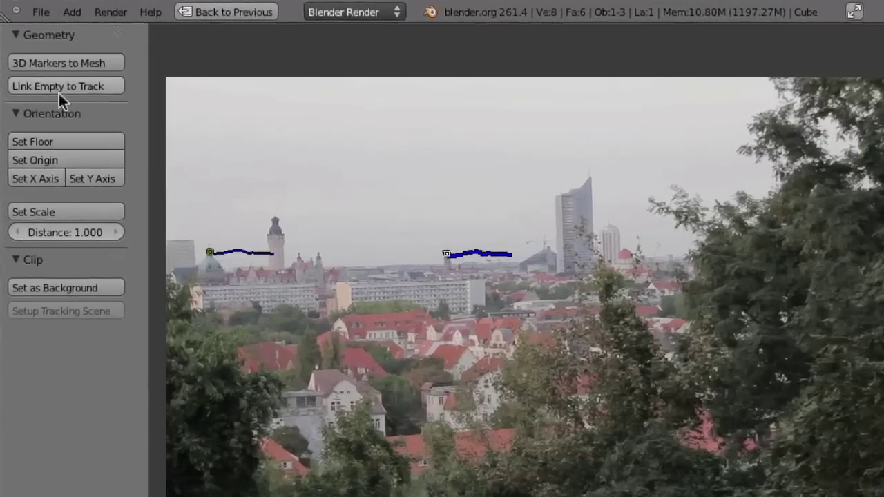
click(50, 64)
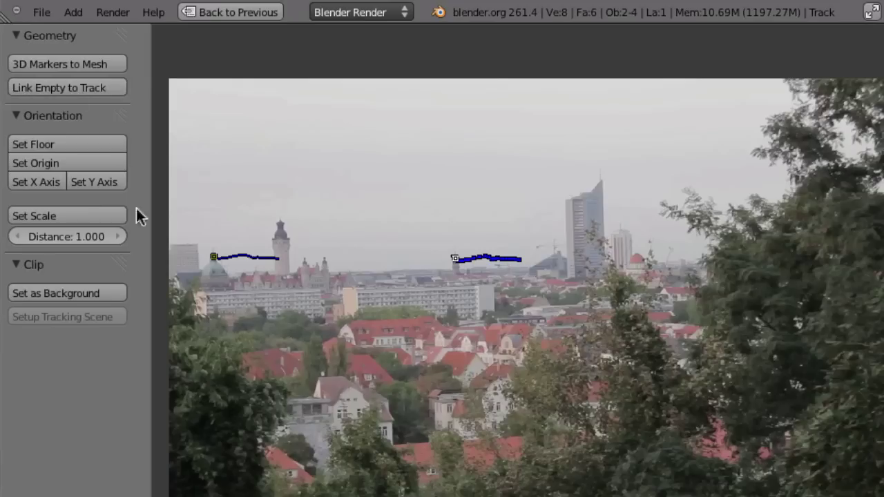
right_click(212, 254)
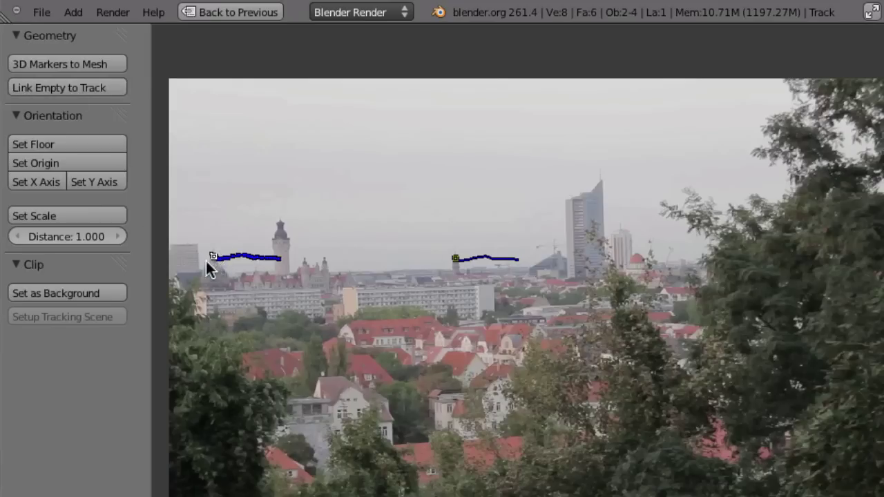
click(91, 91)
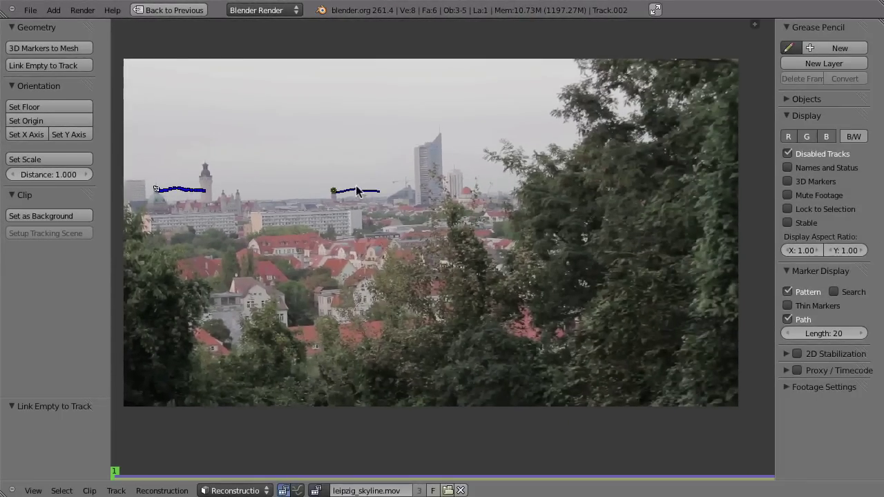
key(ctrl+Up)
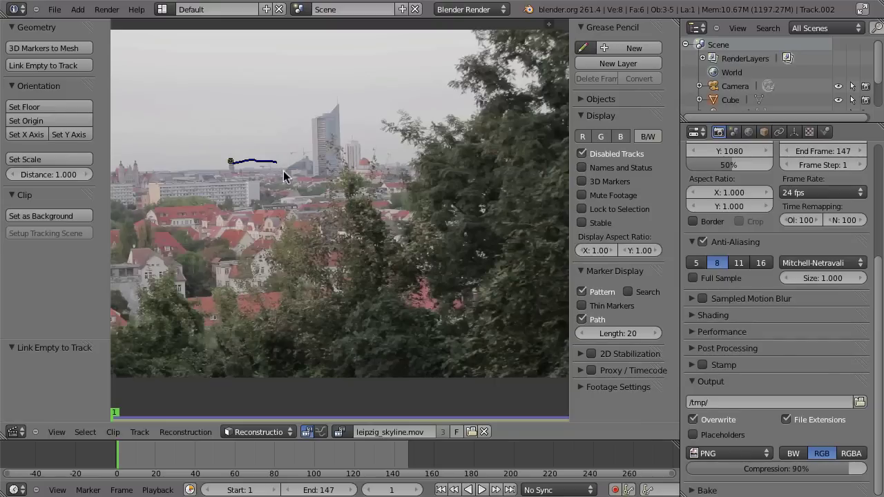
- Switch the area to a 3D viewport, then clear the camera's rotation and location
click(13, 432)
click(55, 418)
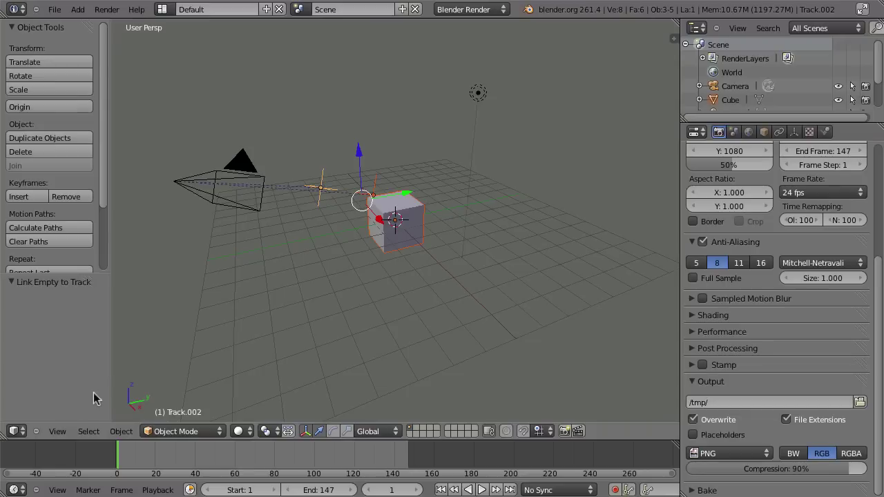
middle_drag(311, 182, 241, 253)
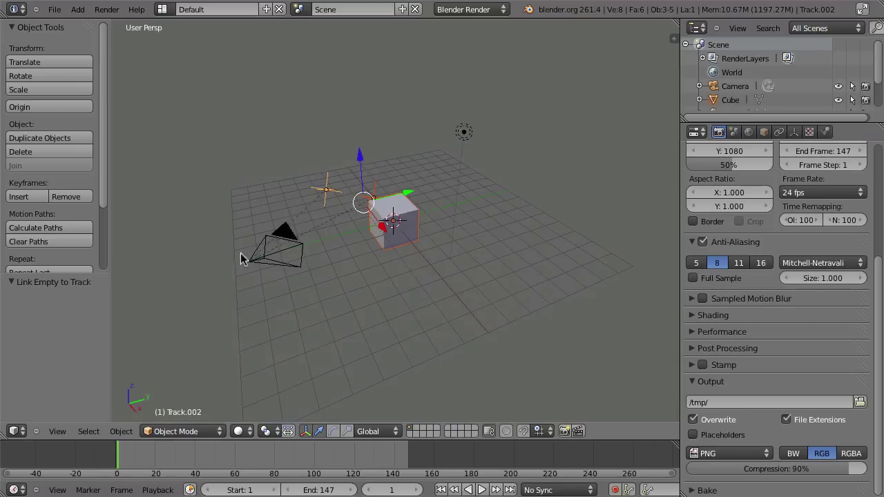
right_click(275, 266)
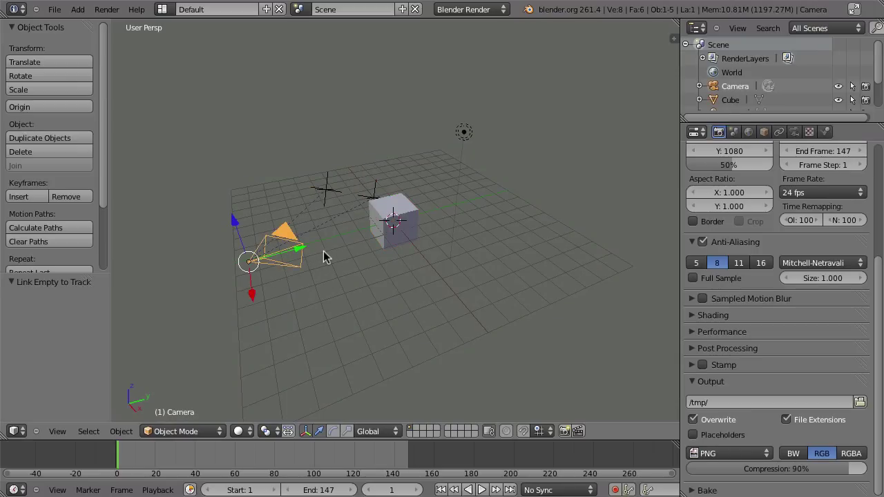
key(alt+r)
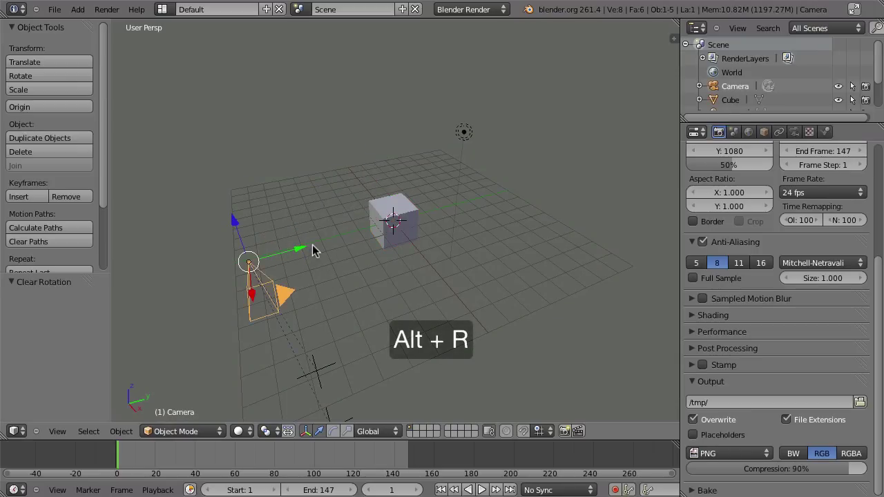
key(alt+g)
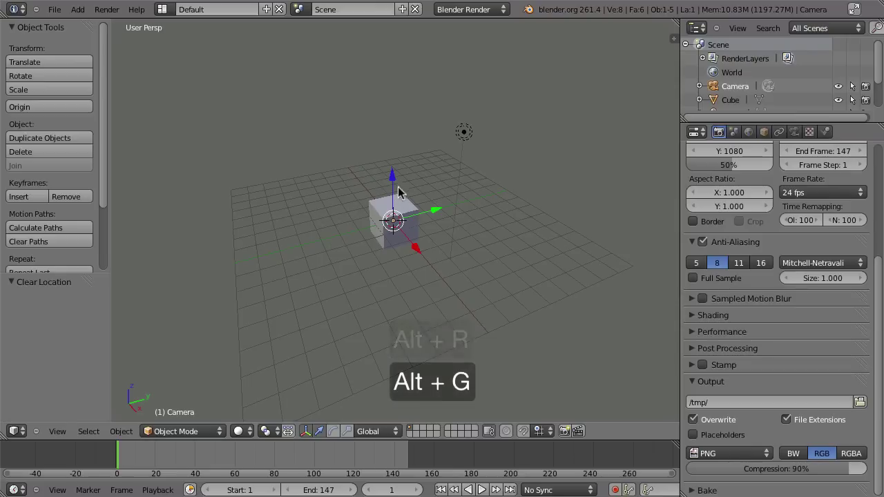
- Raise the camera 5 units on Z, then lower it by 3
key(g)
key(z)
key(5)
click(386, 252)
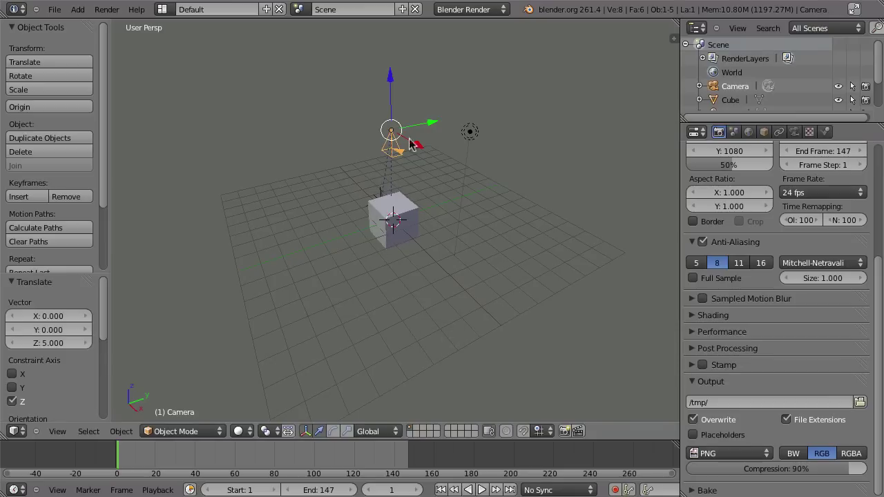
text(gz-3)
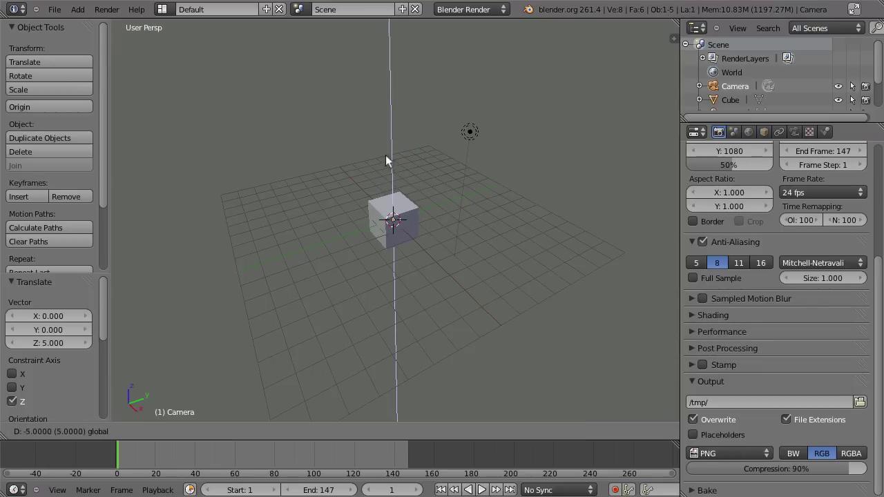
click(414, 49)
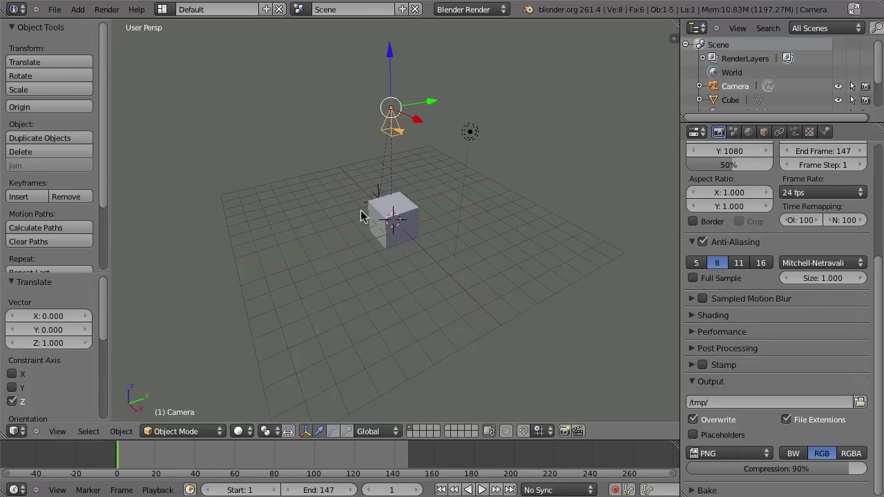
- Delete the default cube
middle_drag(361, 212, 461, 216)
right_click(394, 228)
key(x)
click(395, 228)
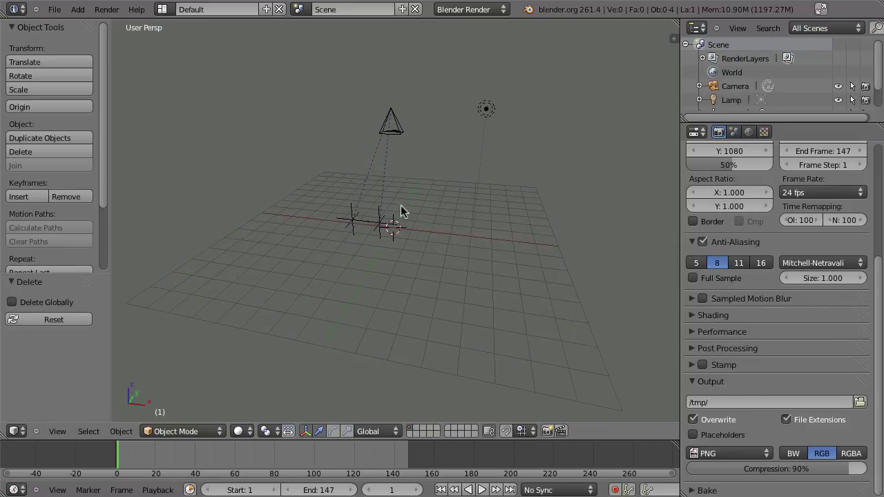
- Drop the camera along Z to the grid origin, then raise it again
right_click(390, 131)
key(g)
key(z)
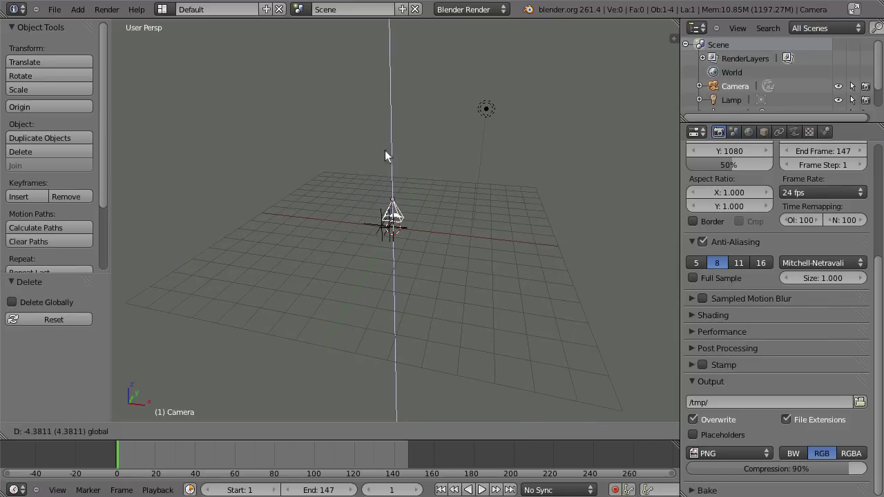
click(389, 162)
scroll(347, 314, up, 5)
middle_drag(284, 368, 264, 76)
key(g)
key(z)
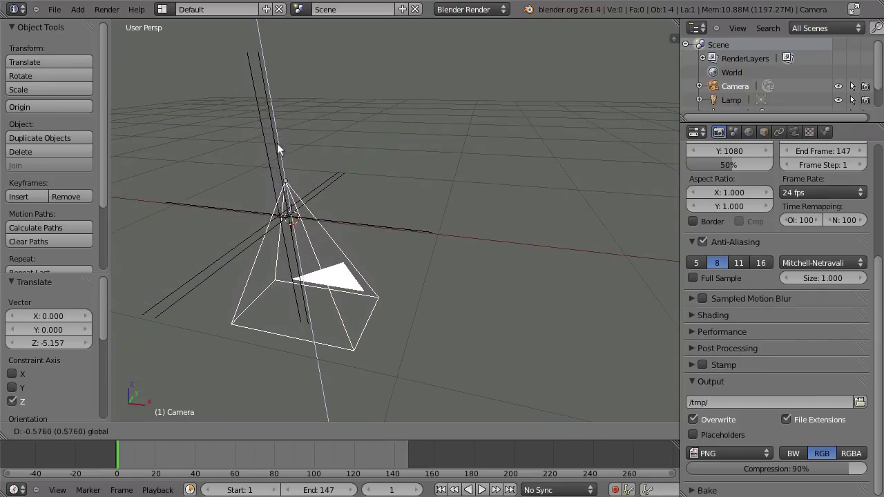
click(291, 137)
- Reselect the camera instead of the Track empty and reposition it freely
middle_drag(291, 136, 421, 206)
right_click(314, 261)
shift+right_click(318, 239)
right_click(416, 214)
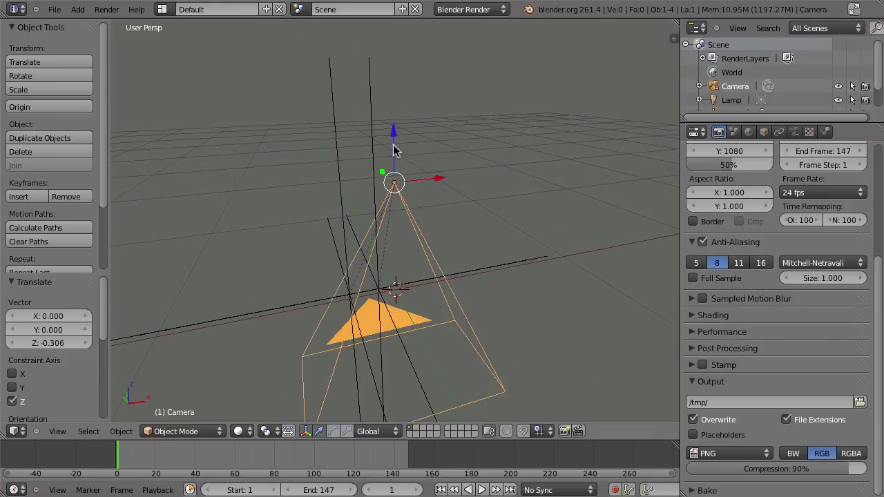
key(g)
click(425, 112)
scroll(434, 183, down, 4)
shift+middle_drag(437, 185, 393, 228)
- Raise the camera along Z to 2.635, then 3.247, and look through it
key(g)
key(z)
click(398, 81)
middle_drag(398, 81, 386, 239)
key(g)
key(z)
click(415, 52)
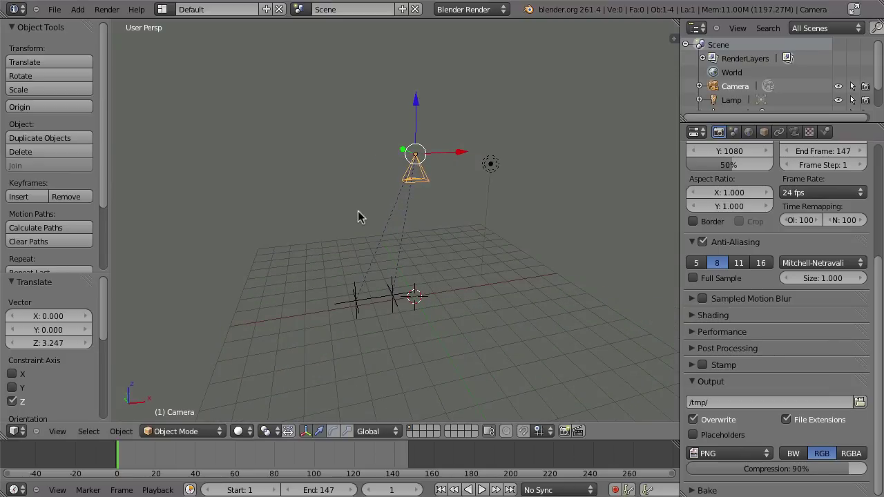
key(KP_0)
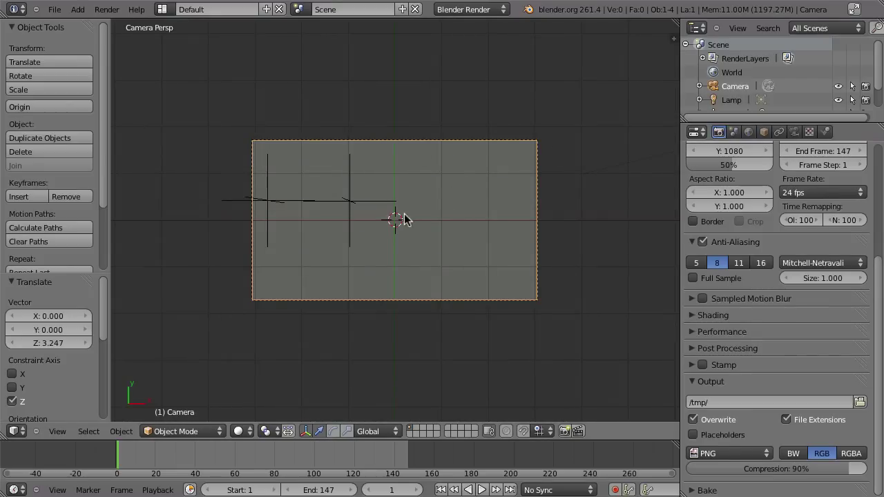
- Add a camera-only background image using the leipzig_skyline.mov movie clip
key(n)
scroll(570, 218, down, 3)
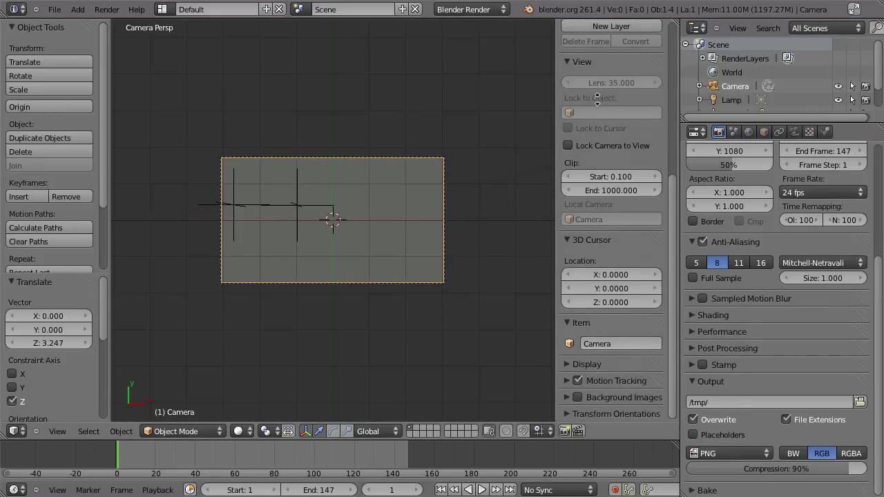
click(572, 398)
click(609, 394)
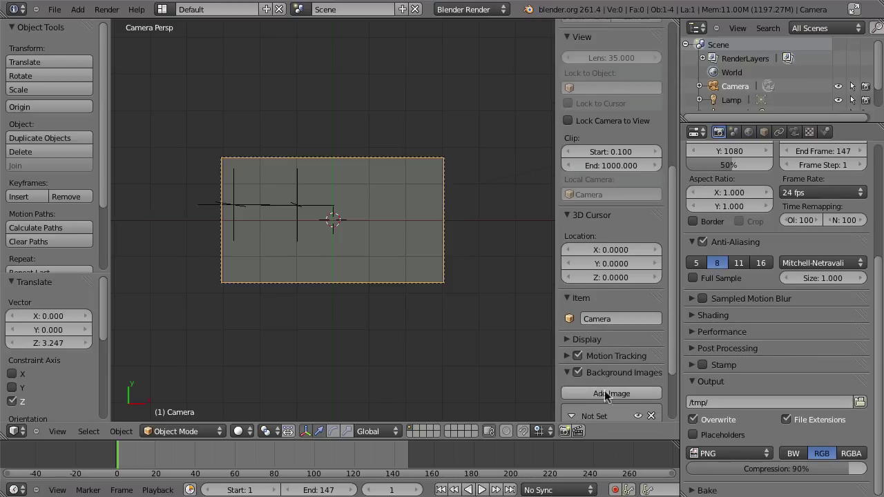
scroll(617, 290, down, 5)
click(622, 352)
click(623, 337)
click(630, 369)
scroll(595, 391, down, 3)
click(583, 369)
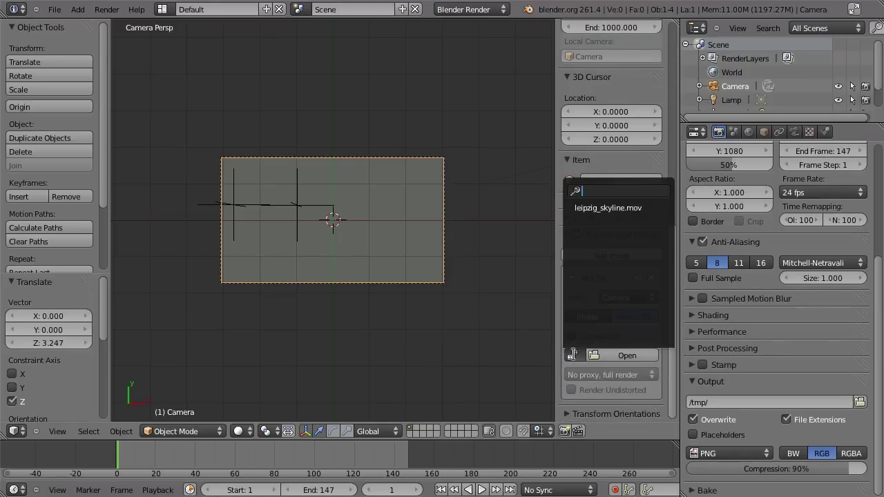
click(588, 209)
- Maximize the 3D view and play the animation to preview the skyline clip
key(ctrl+Up)
scroll(384, 244, up, 4)
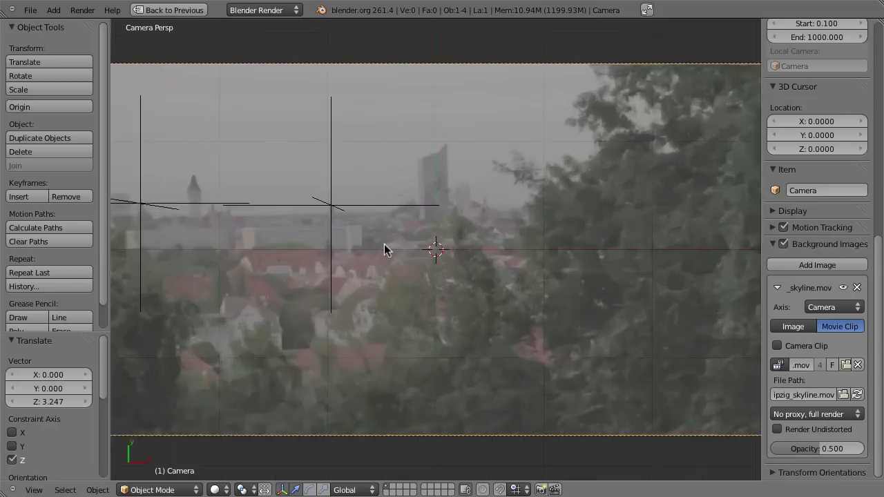
key(alt+a)
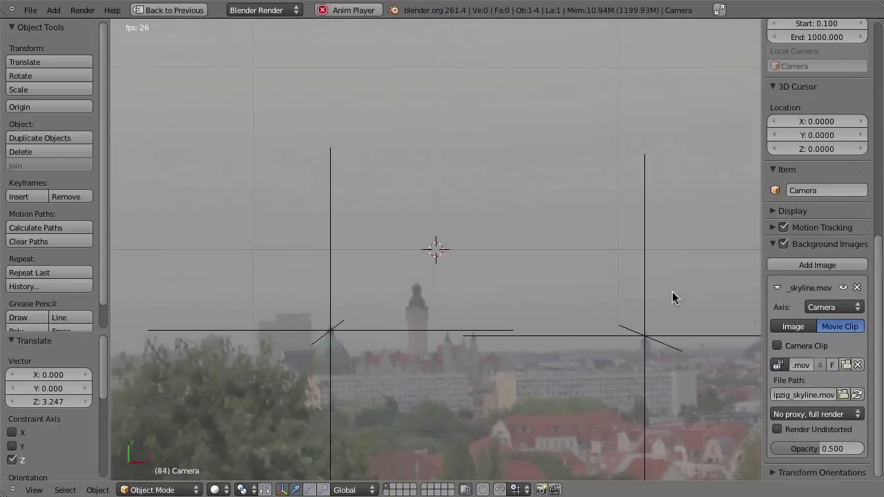
key(Escape)
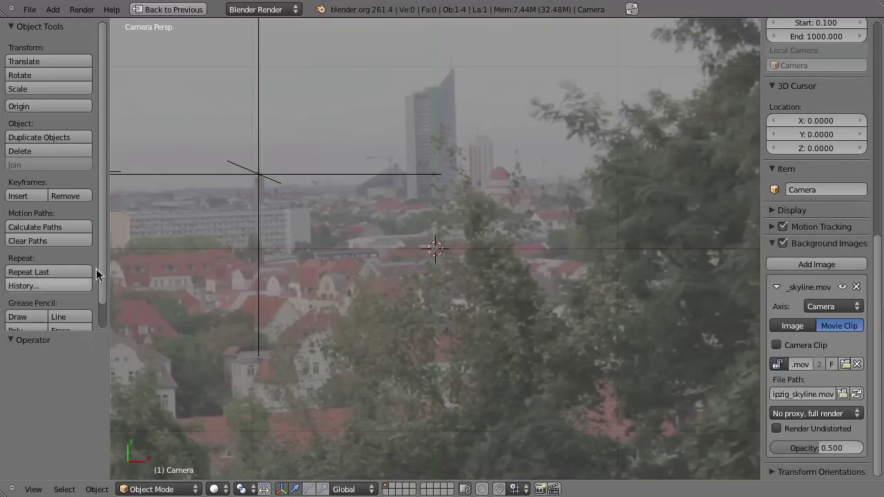
- Select the Track empty and inspect its Follow Track object constraint
right_click(258, 174)
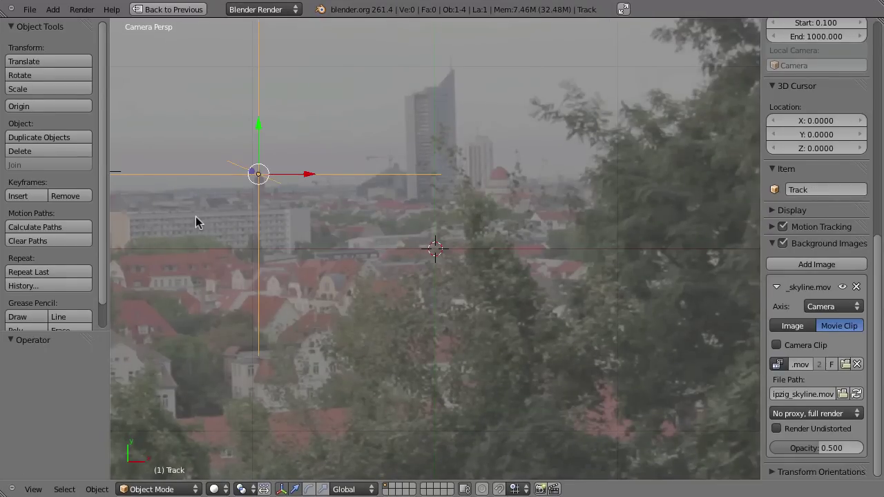
key(ctrl+Up)
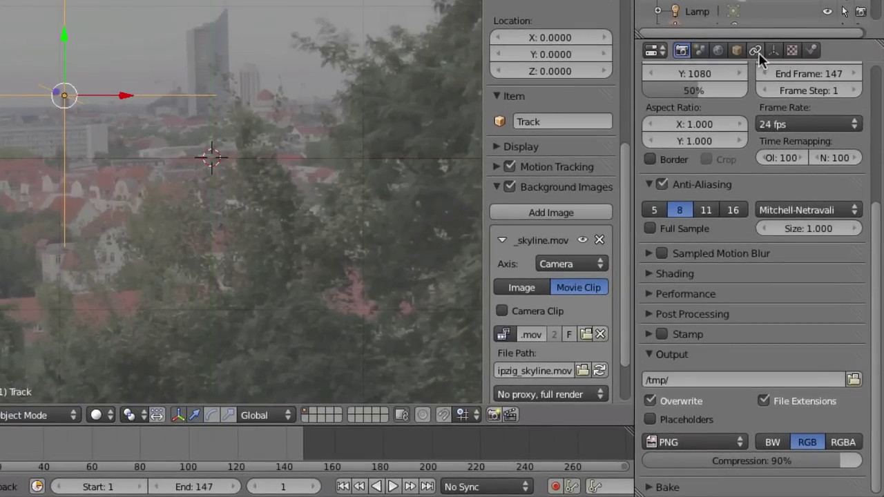
click(756, 50)
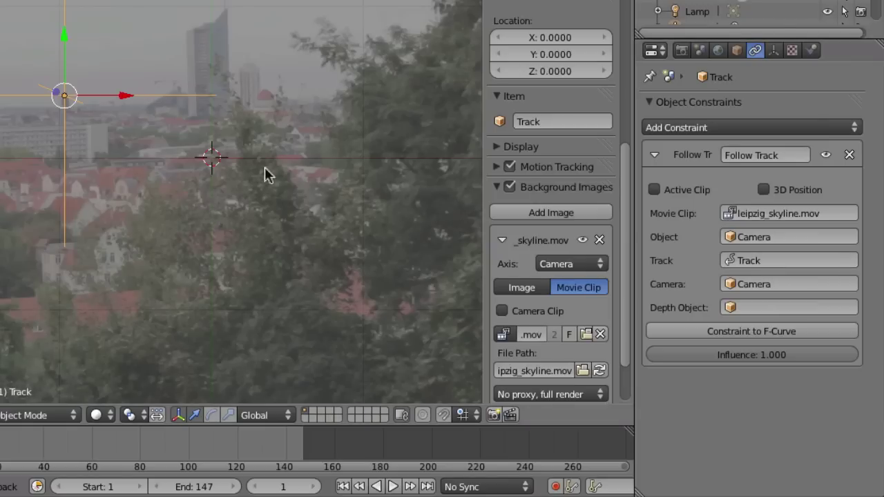
click(700, 124)
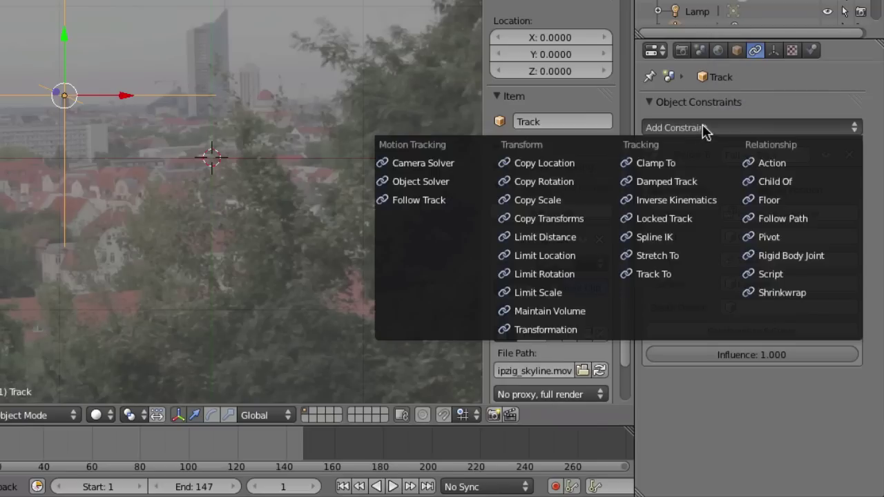
click(441, 200)
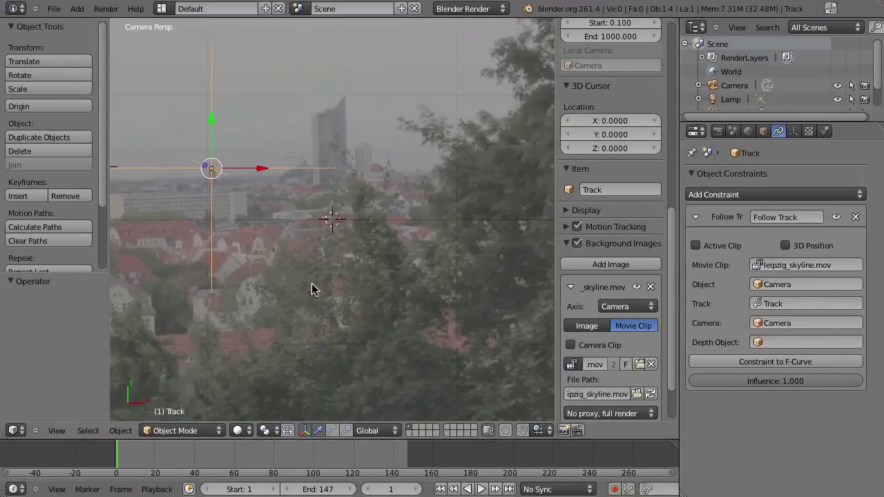
- Deselect everything, make the Camera active, and return to the normal window layout
key(ctrl+Up)
key(a)
right_click(209, 154)
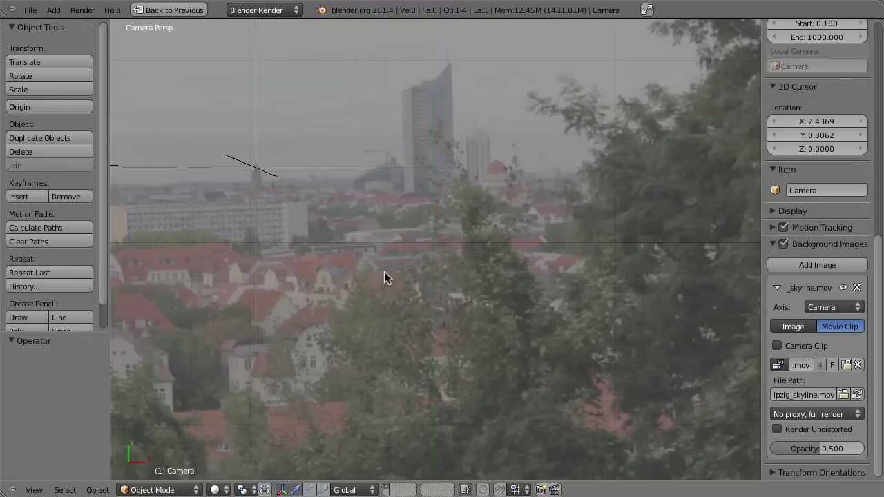
key(ctrl+Up)
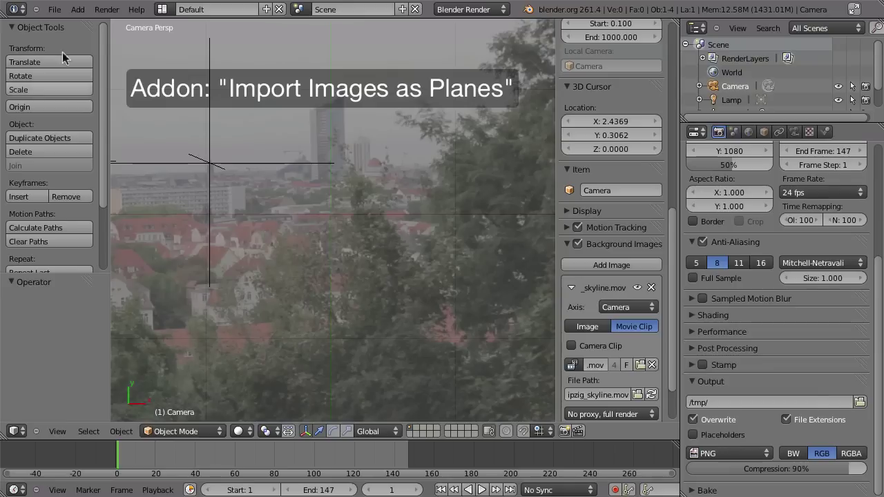
- In User Preferences, search add-ons for 'image' and enable Import-Export: Import Images as Planes
click(53, 9)
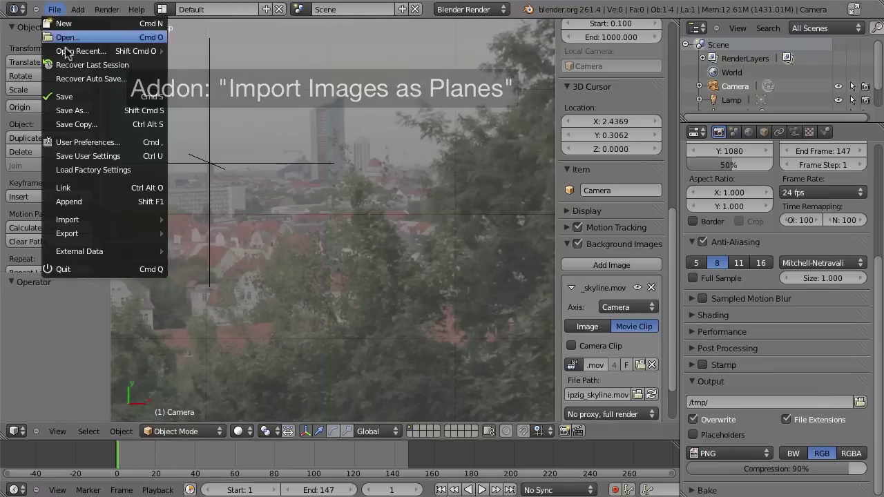
click(83, 143)
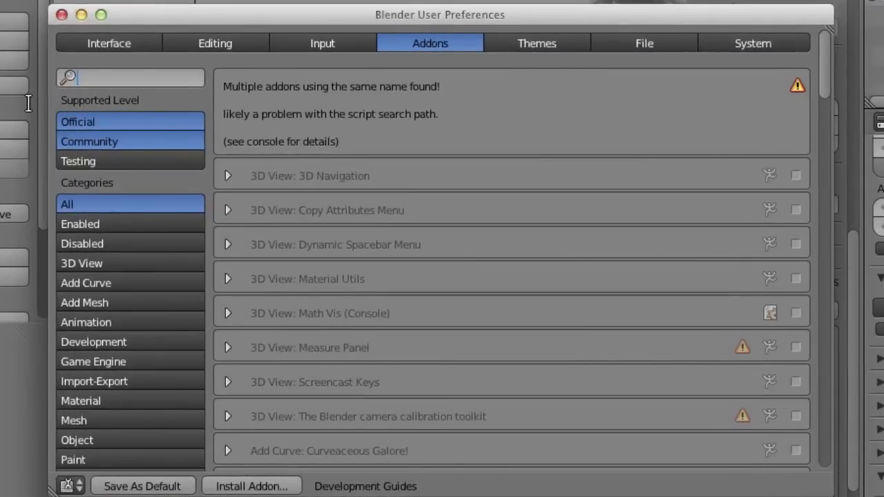
text(image)
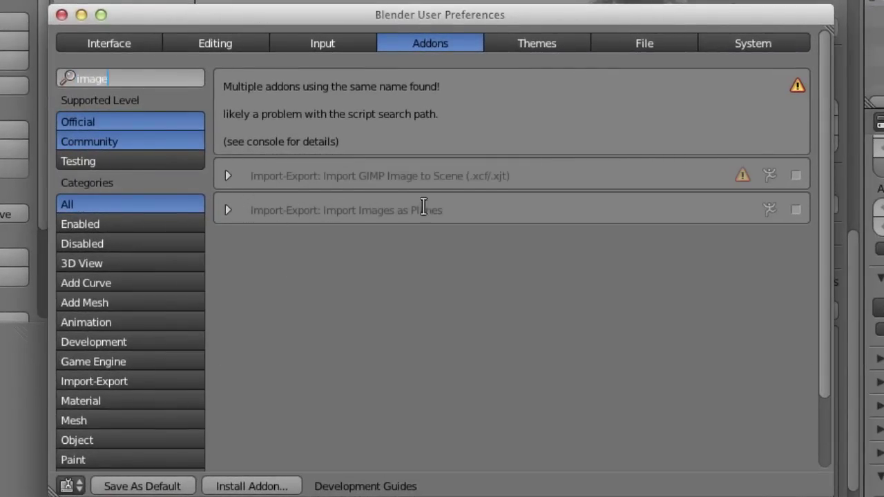
click(796, 209)
click(795, 210)
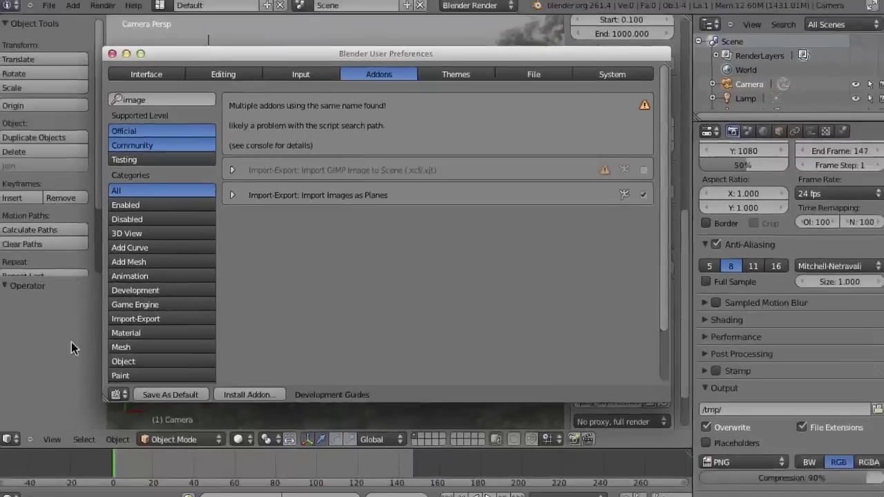
- Import texture/mountains.png as a plane with Shadeless, Use alpha and Premultiply enabled
click(54, 9)
mouse_move(92, 222)
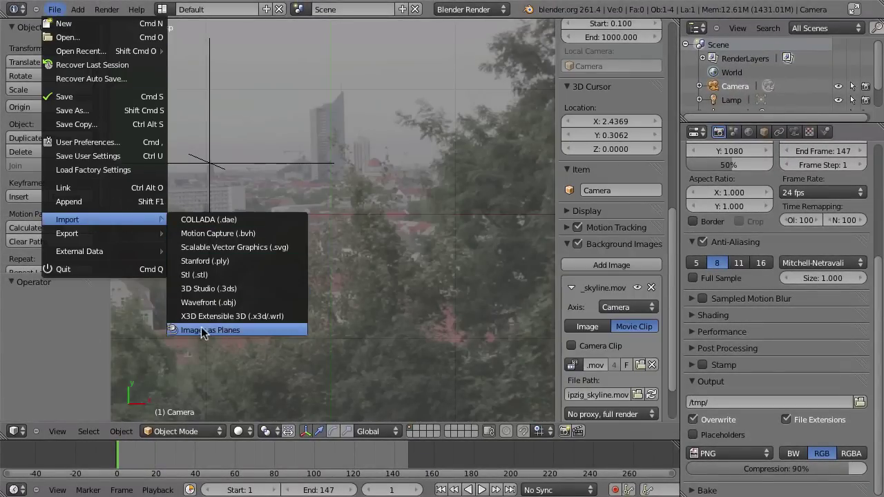
click(257, 330)
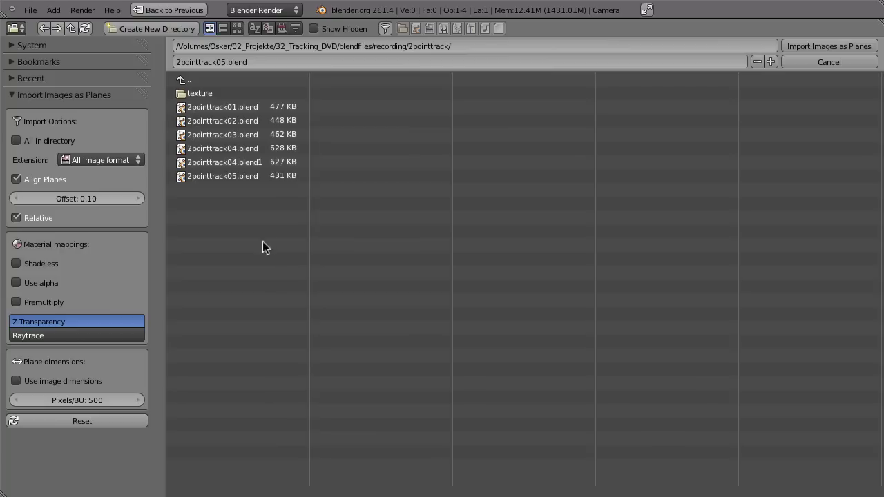
click(199, 92)
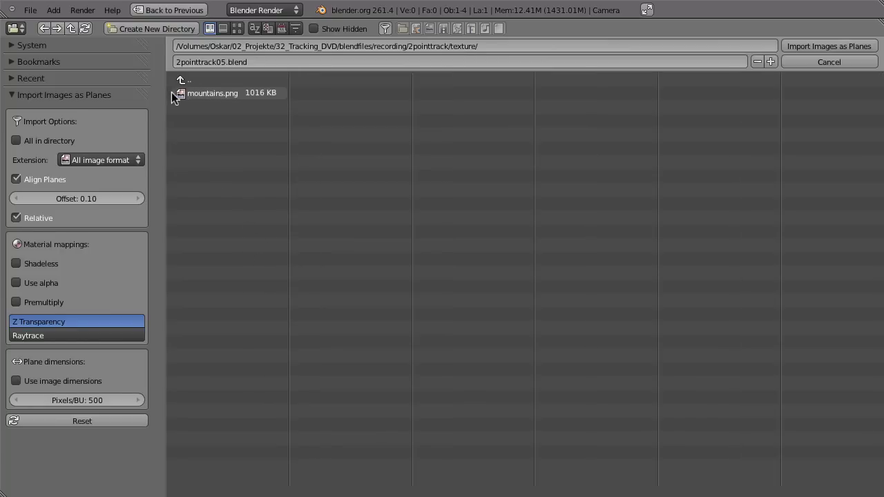
click(214, 94)
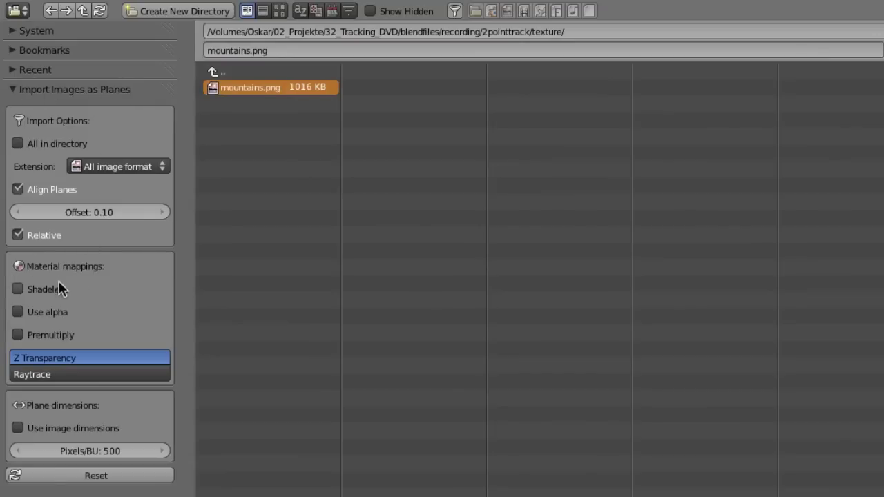
click(17, 290)
click(17, 313)
click(18, 335)
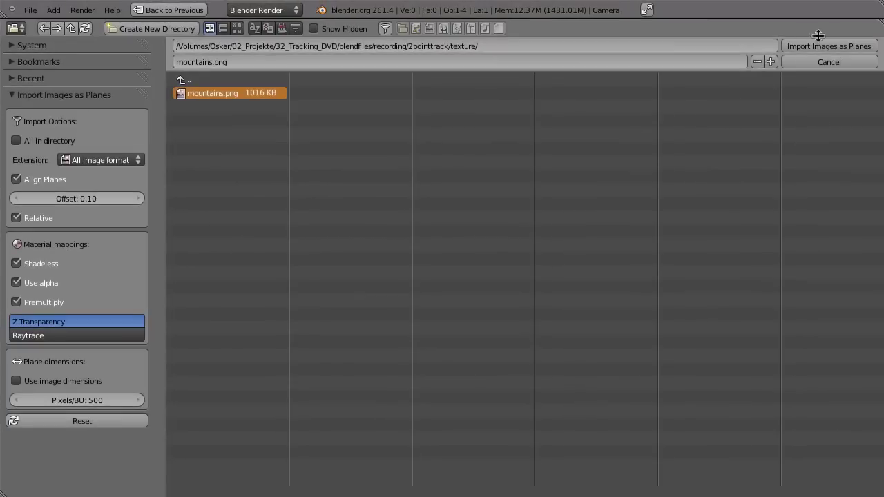
click(807, 46)
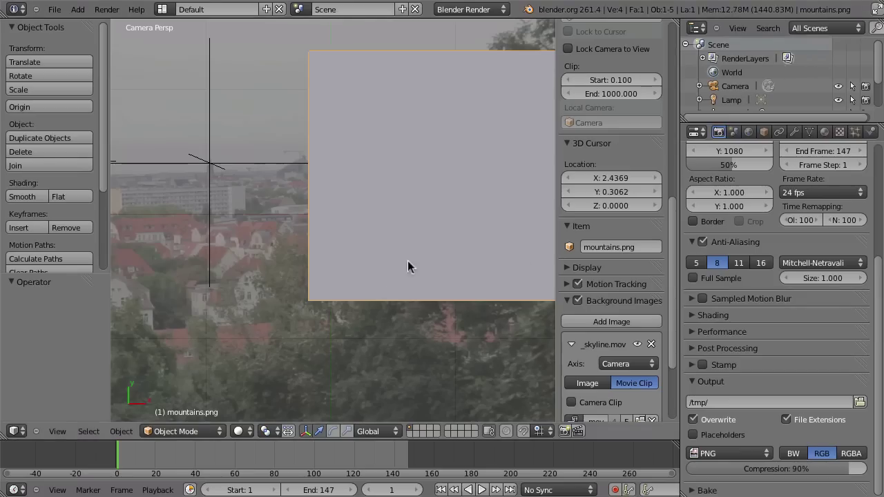
- Switch the viewport to textured shading and reposition the mountains plane
scroll(372, 257, down, 1)
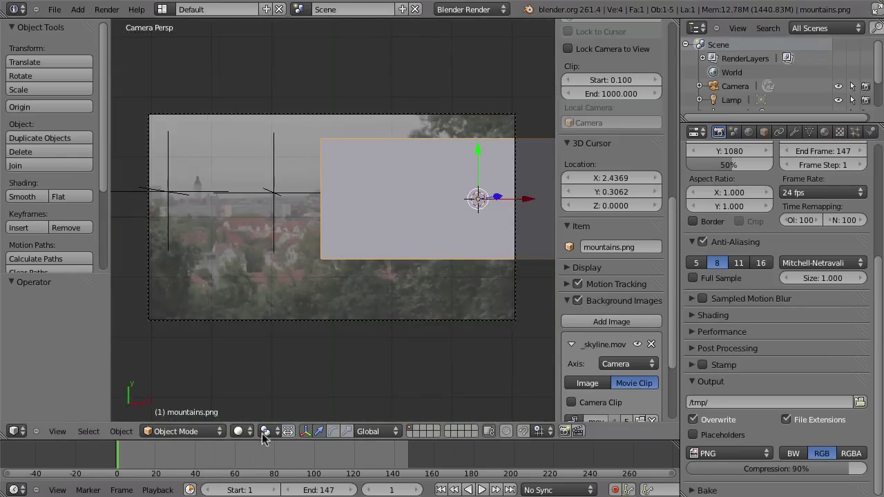
click(238, 431)
click(293, 368)
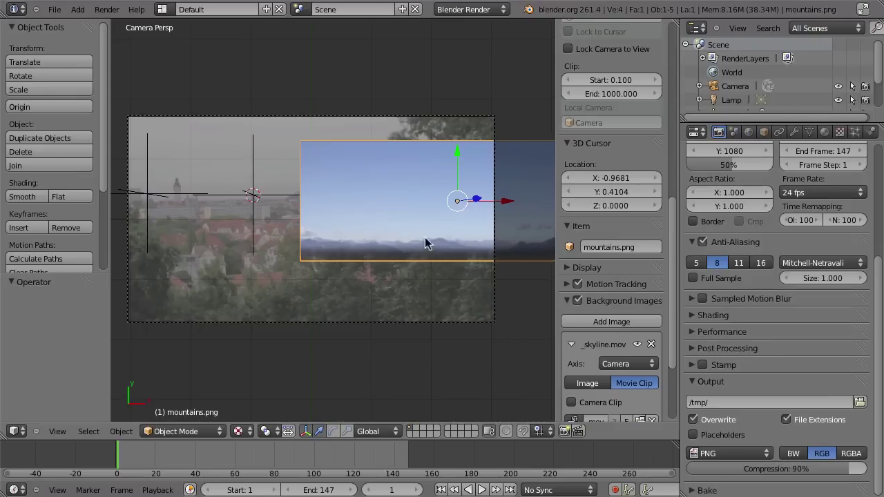
key(g)
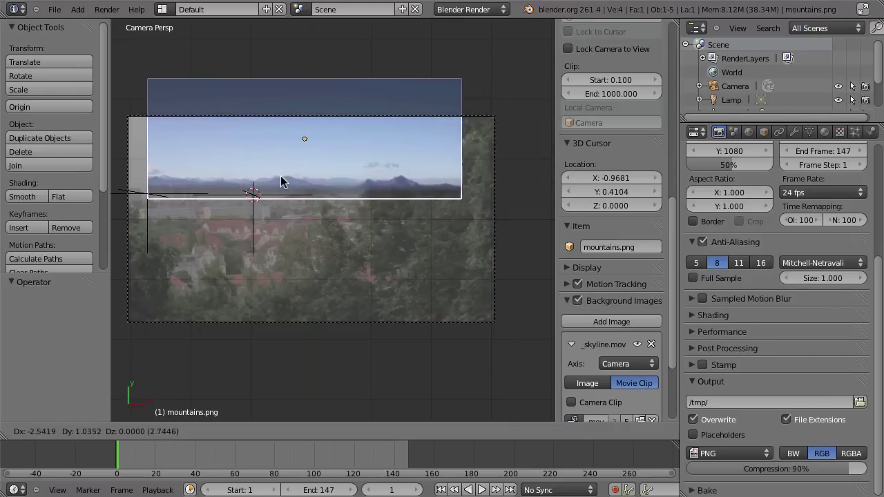
click(278, 181)
- Maximize the view and lower the mountains plane slightly, keeping its original size
key(ctrl+Up)
shift+middle_drag(298, 195, 477, 222)
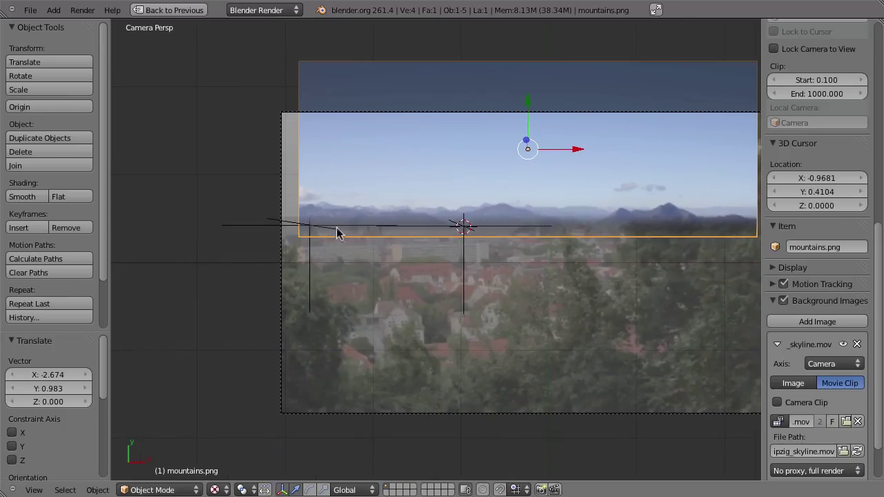
key(g)
click(506, 239)
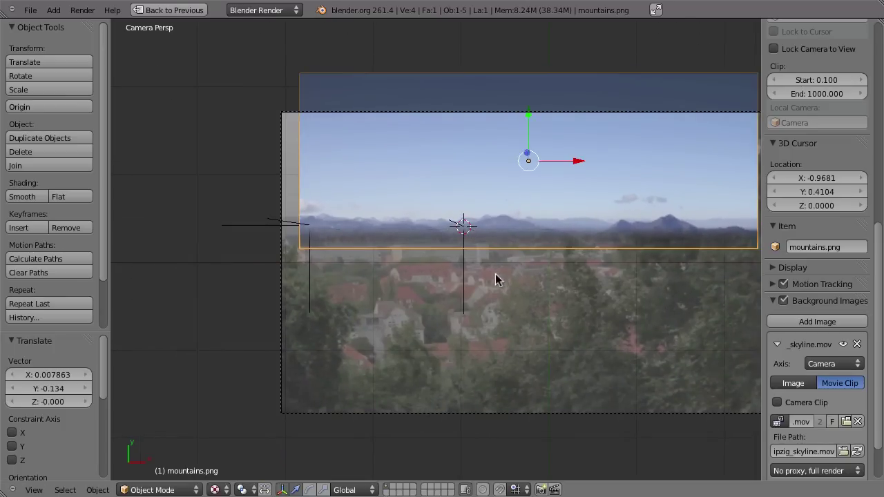
key(s)
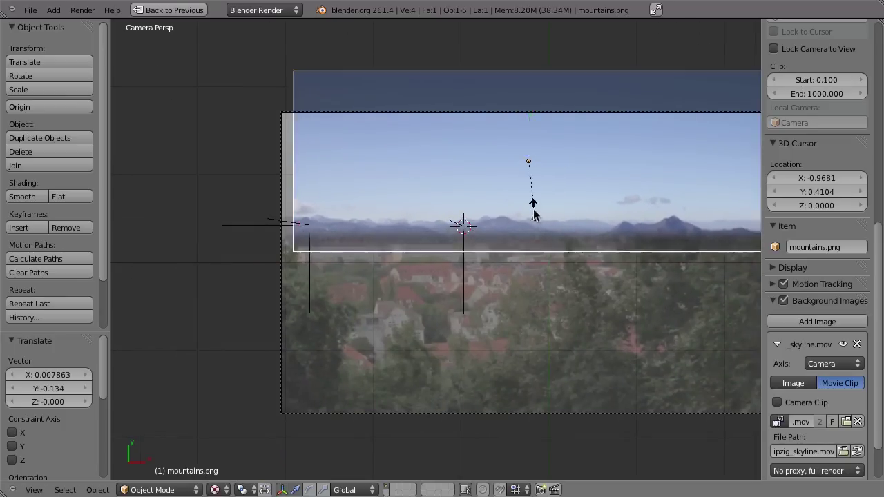
right_click(511, 274)
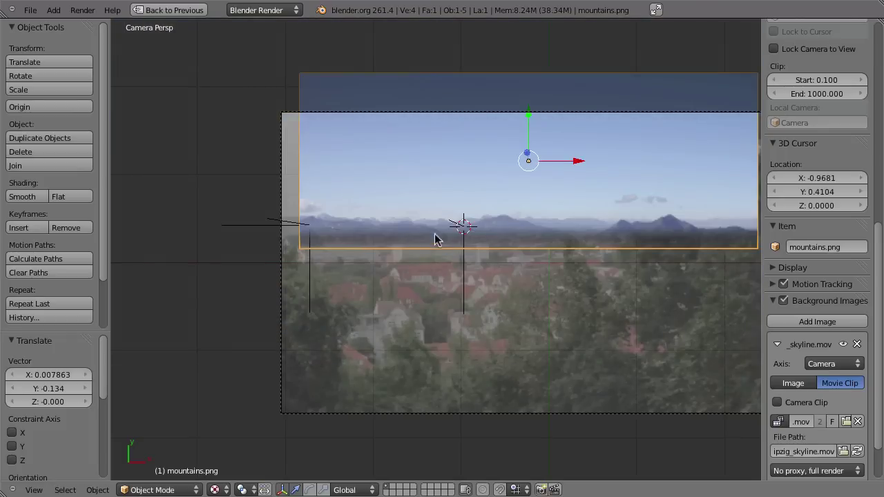
- In Edit Mode, move the plane's geometry up 0.797 along Y to raise the mountains
scroll(435, 252, up, 5)
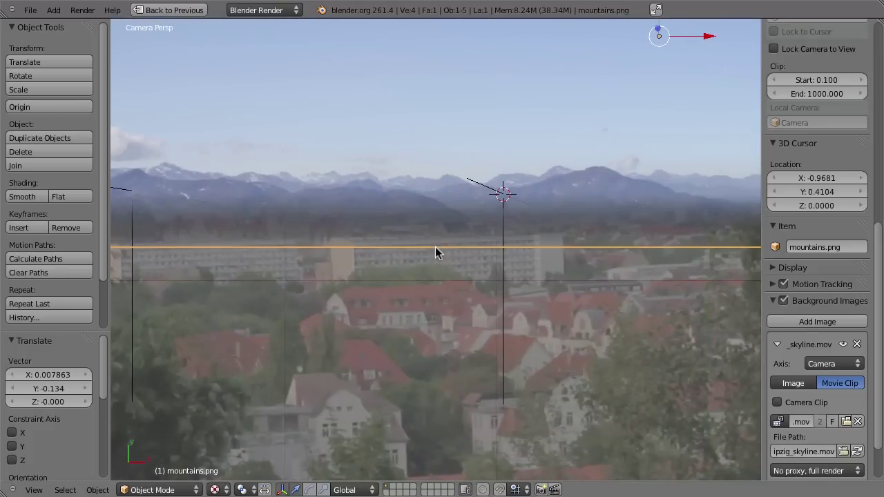
shift+middle_drag(509, 211, 485, 298)
shift+middle_drag(418, 285, 426, 341)
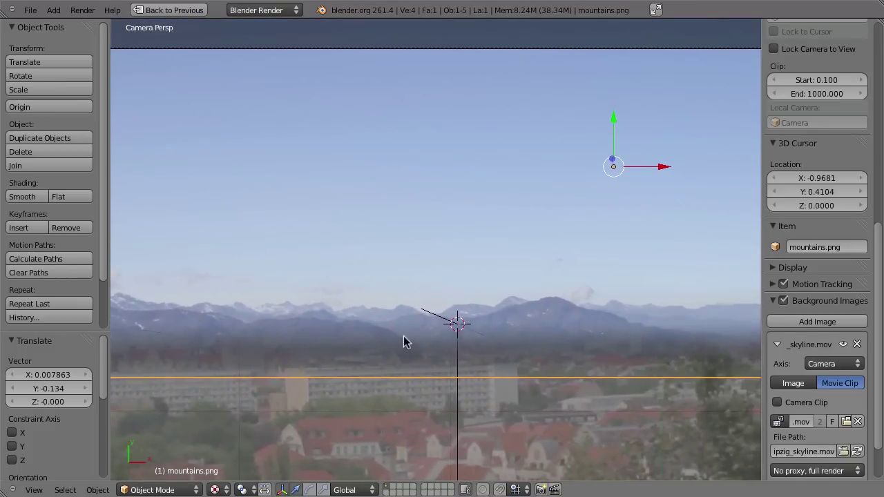
scroll(405, 341, down, 2)
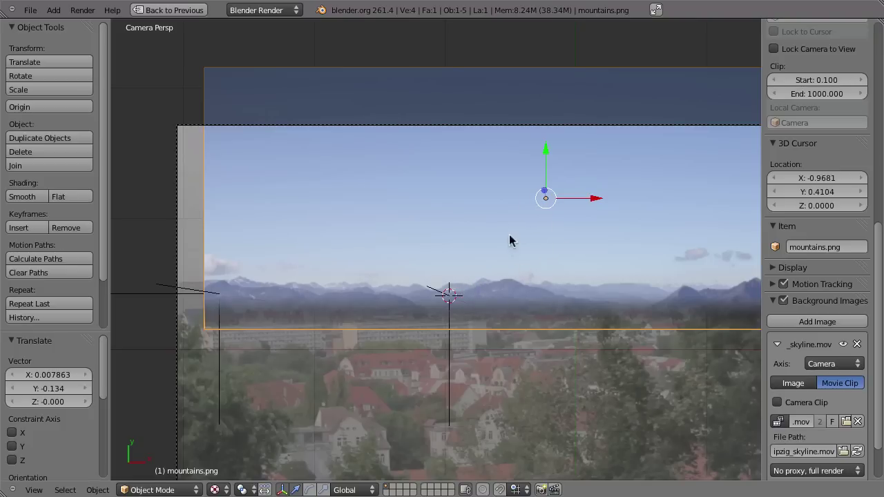
key(Tab)
drag(550, 155, 545, 51)
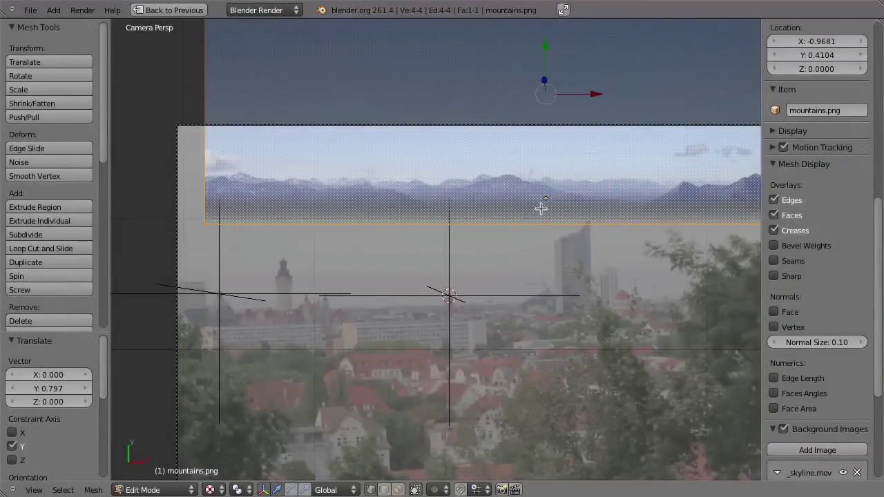
- Scale the mountains plane by 1.578, nudge it 0.02115 along Y, and preview playback
key(Tab)
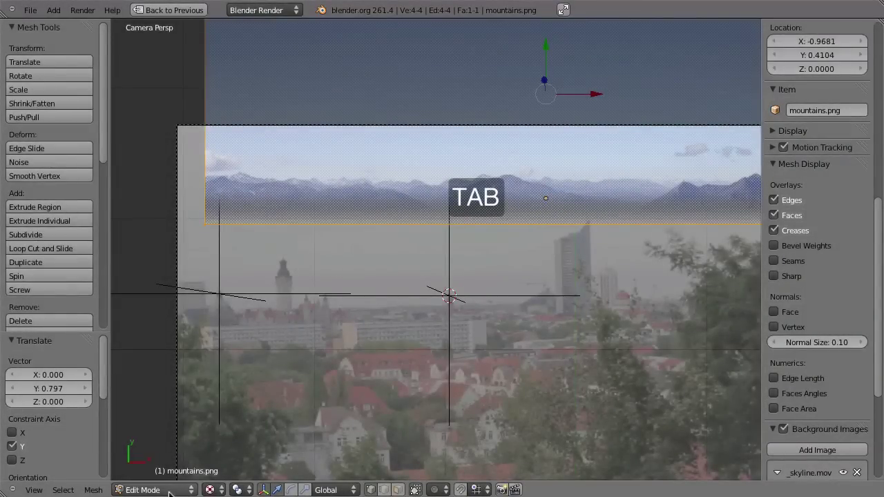
key(Tab)
drag(546, 142, 545, 269)
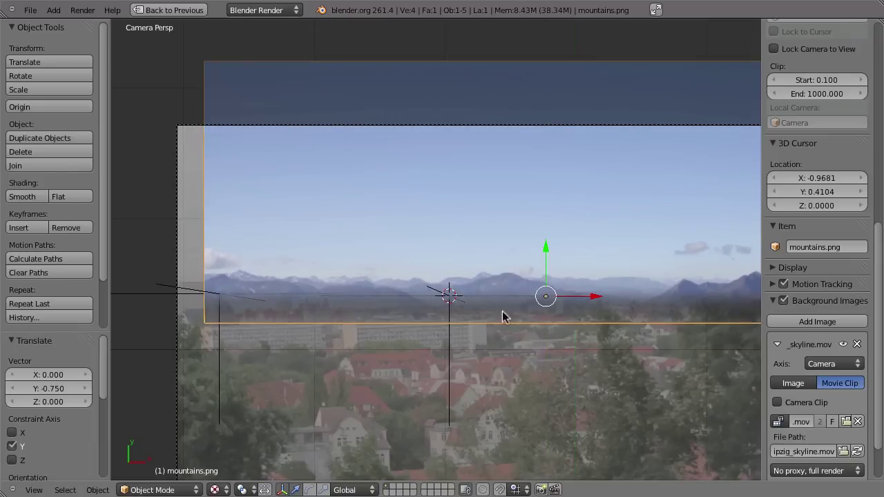
key(s)
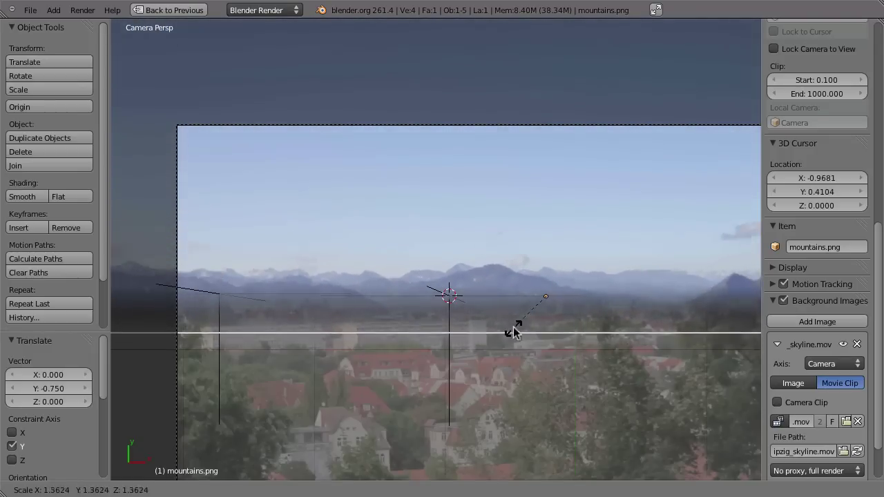
click(566, 346)
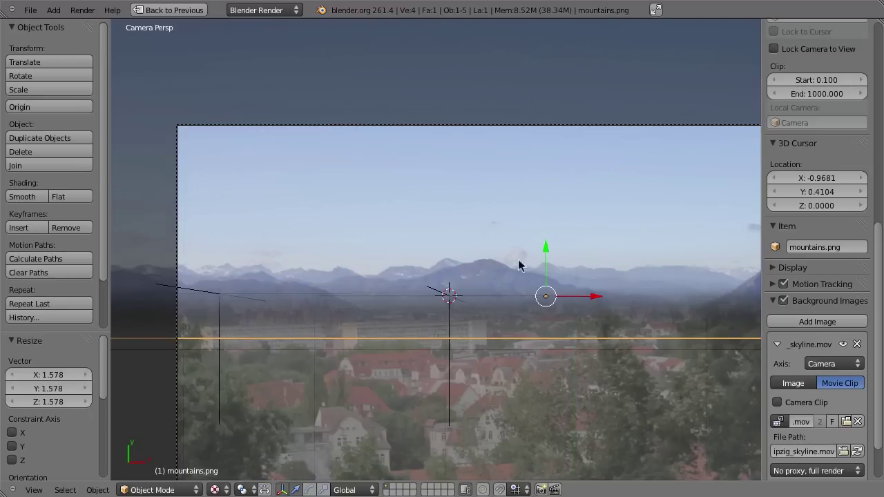
drag(545, 252, 546, 249)
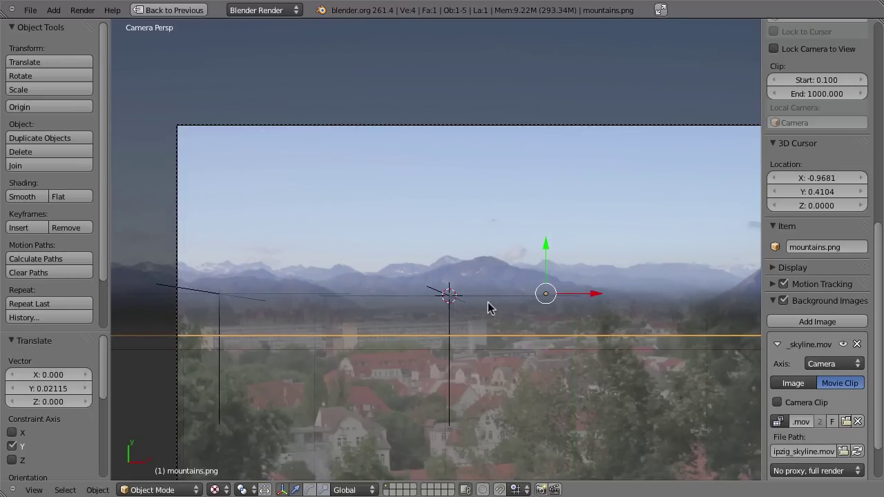
key(alt+a)
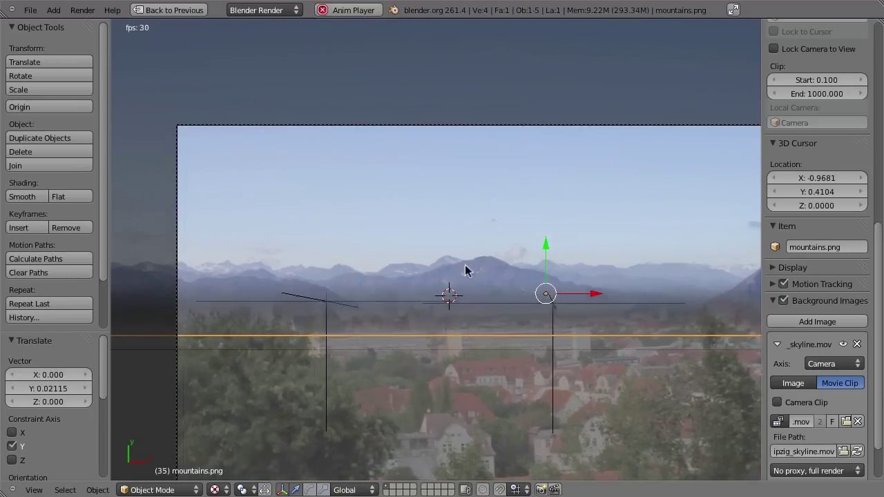
key(Escape)
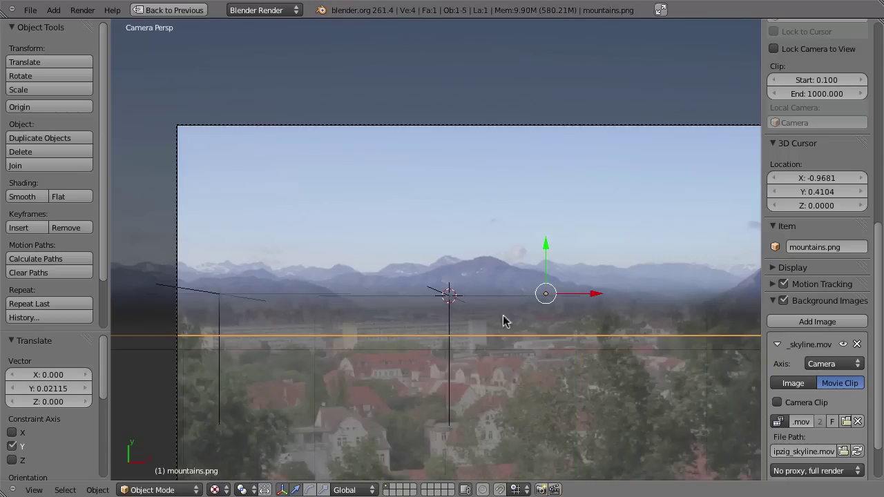
- Parent the mountains plane to the Track empty as Object and check it during playback
shift+right_click(439, 368)
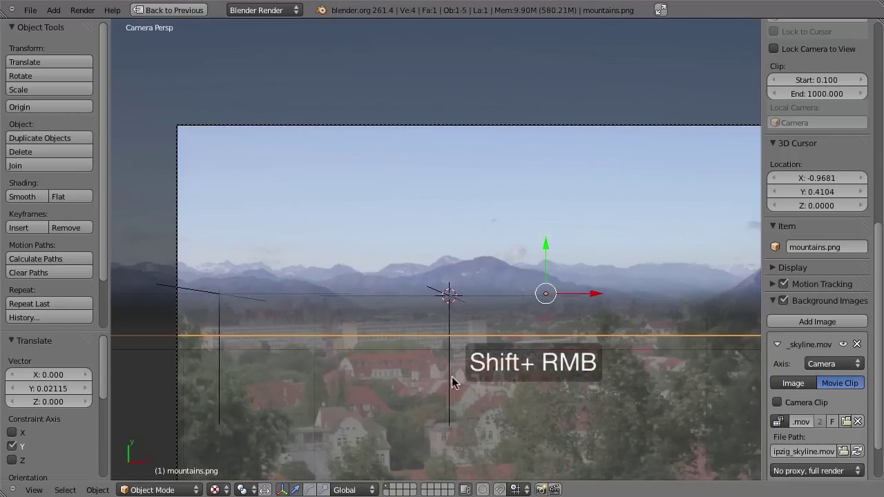
shift+right_click(450, 385)
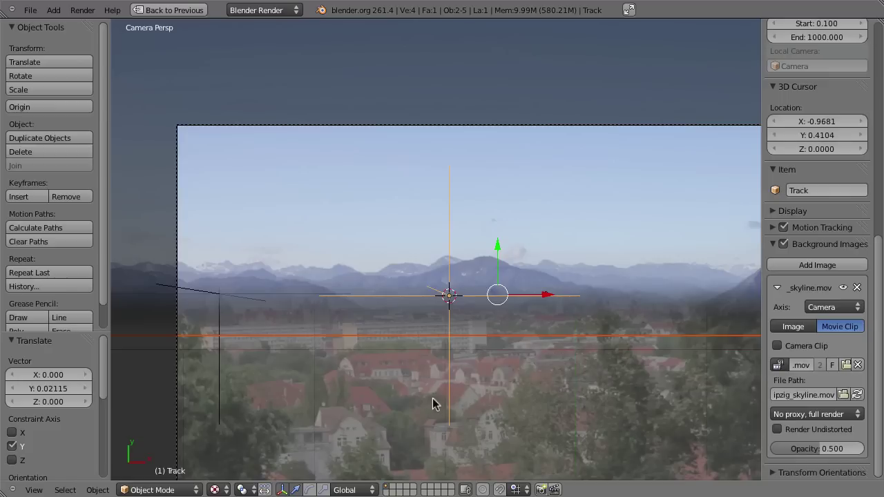
key(ctrl+p)
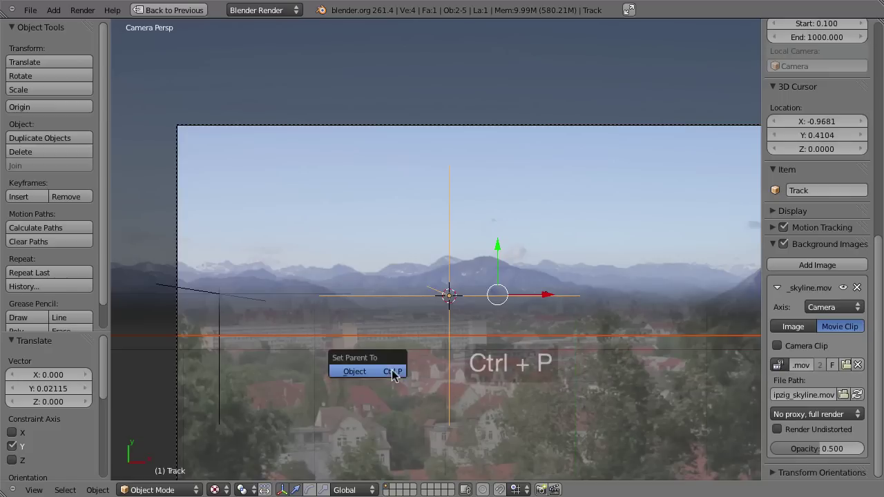
click(391, 373)
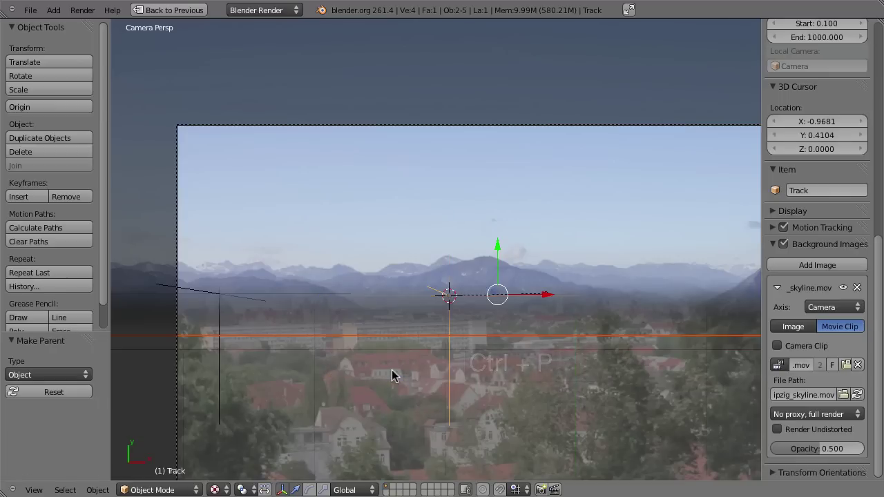
key(alt+a)
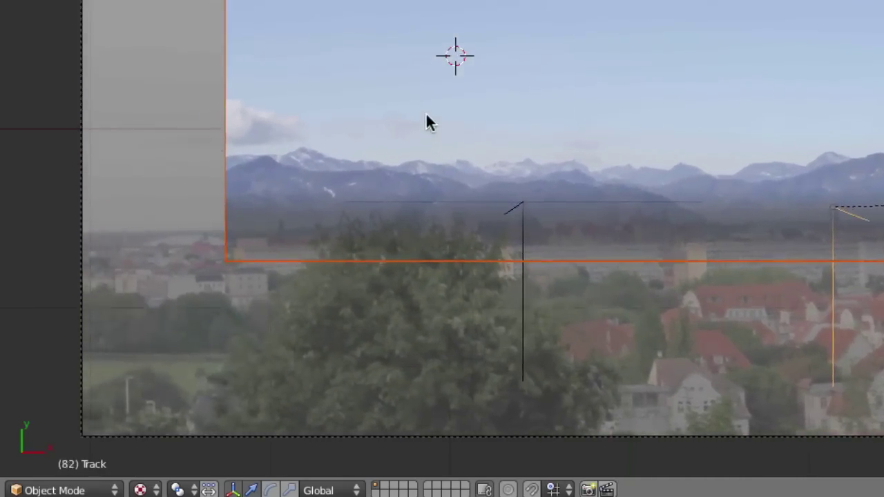
key(Escape)
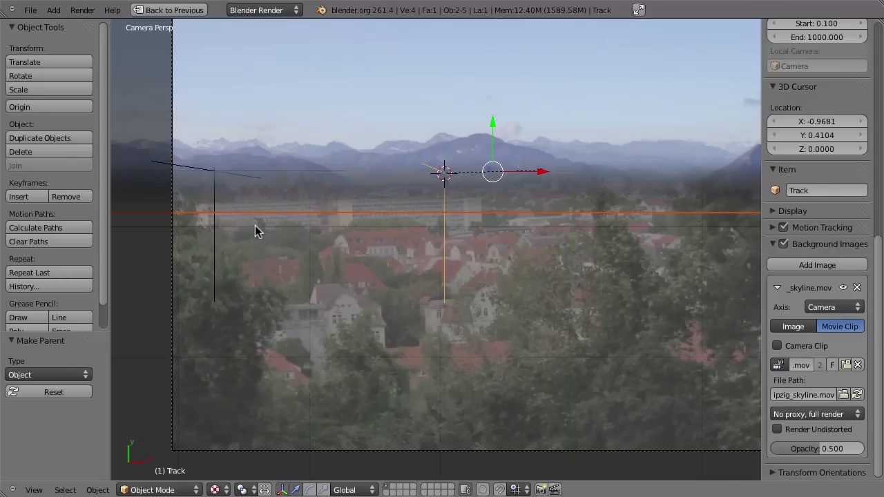
- Clear the parent of the mountains.png plane
right_click(213, 246)
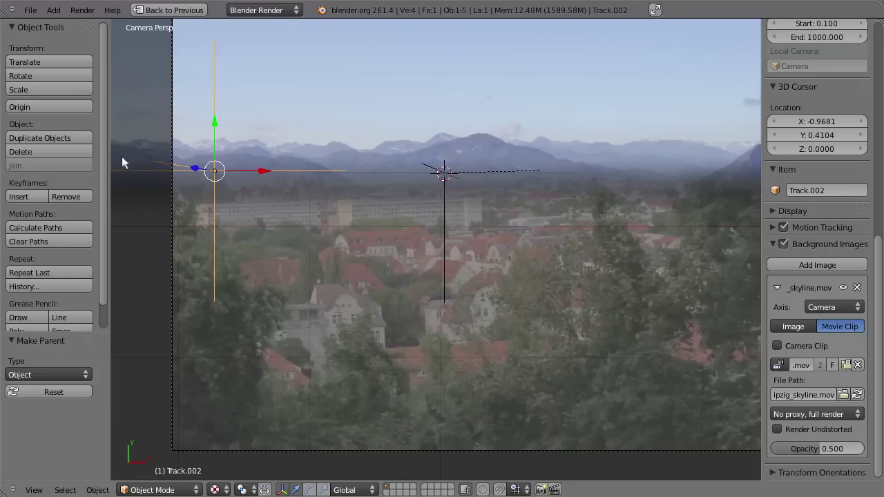
right_click(288, 216)
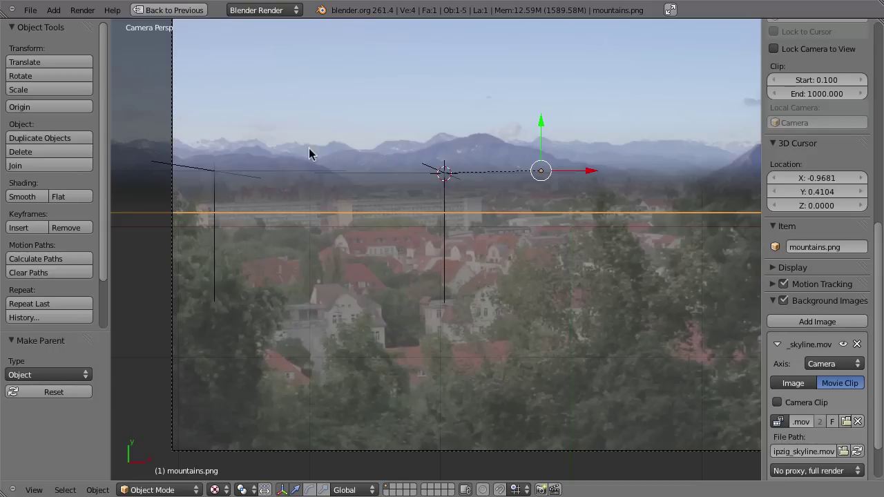
key(alt+p)
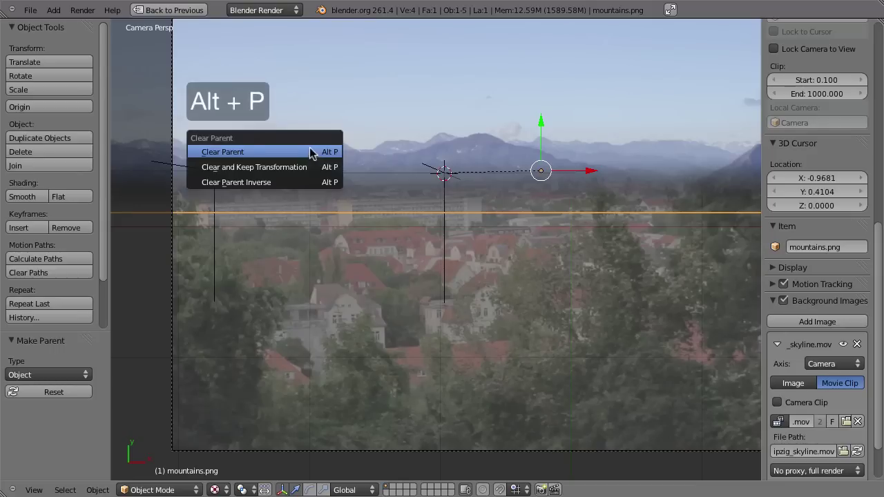
click(250, 152)
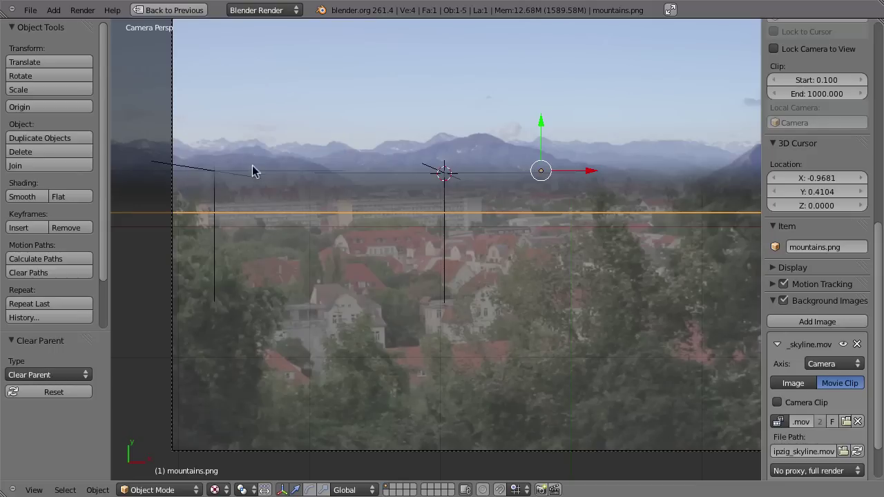
- Snap the 3D cursor onto the Track empty
right_click(445, 252)
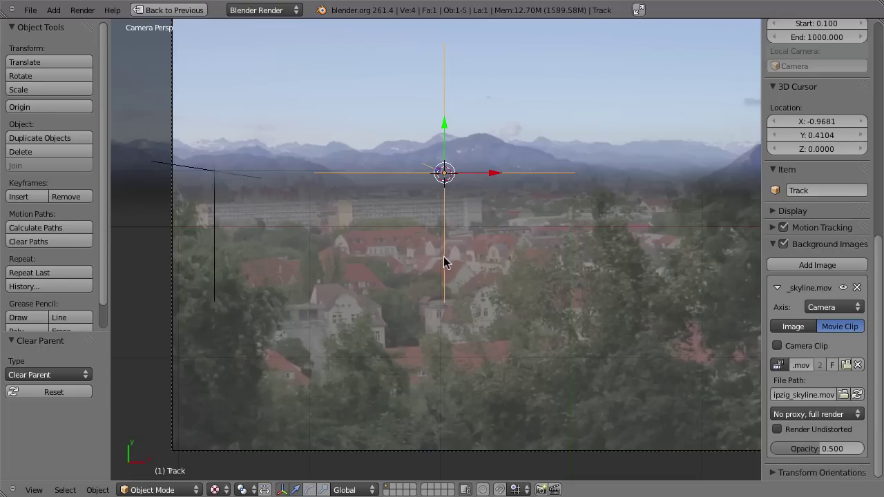
key(shift+s)
key(3)
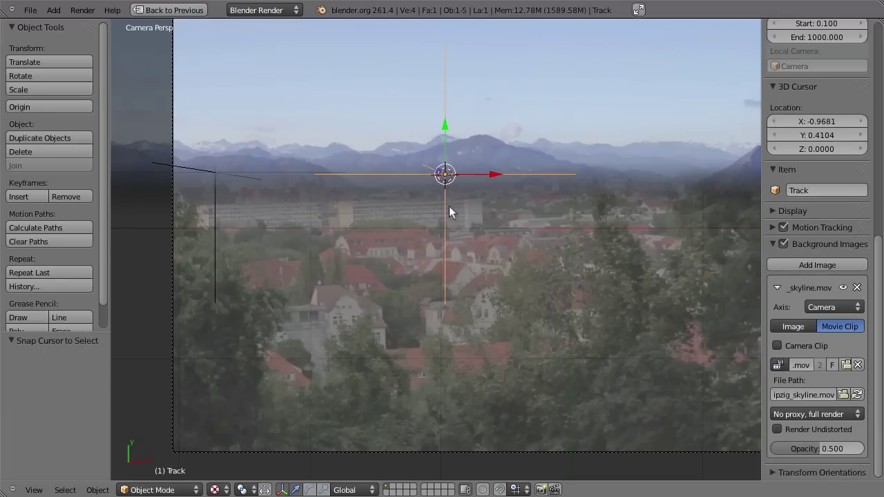
- Add a single-bone armature at the 3D cursor
shift+middle_drag(448, 206, 497, 261)
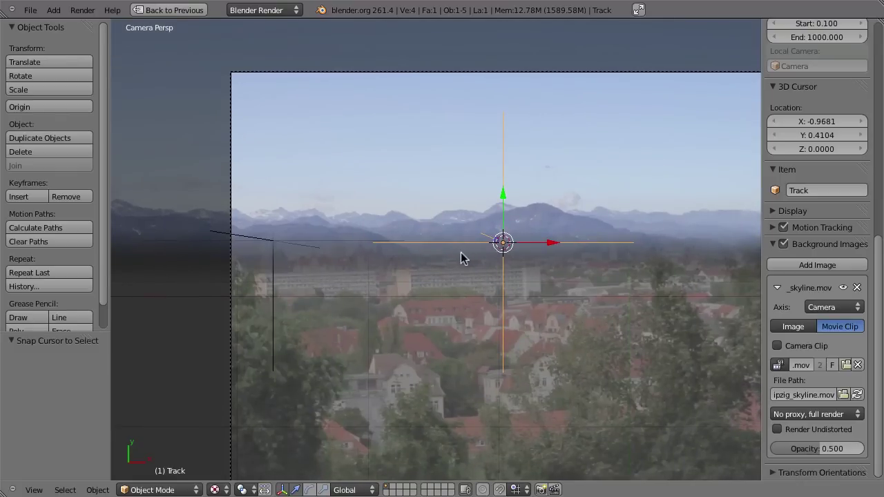
key(shift+a)
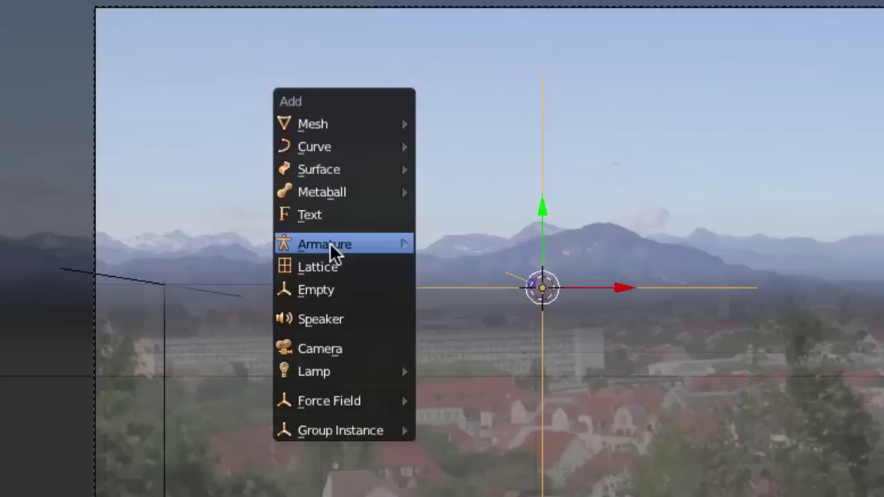
mouse_move(290, 246)
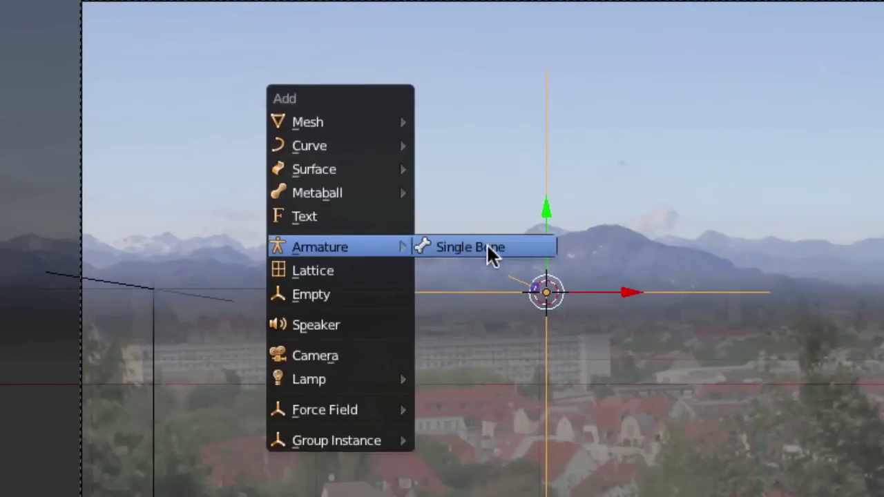
click(488, 249)
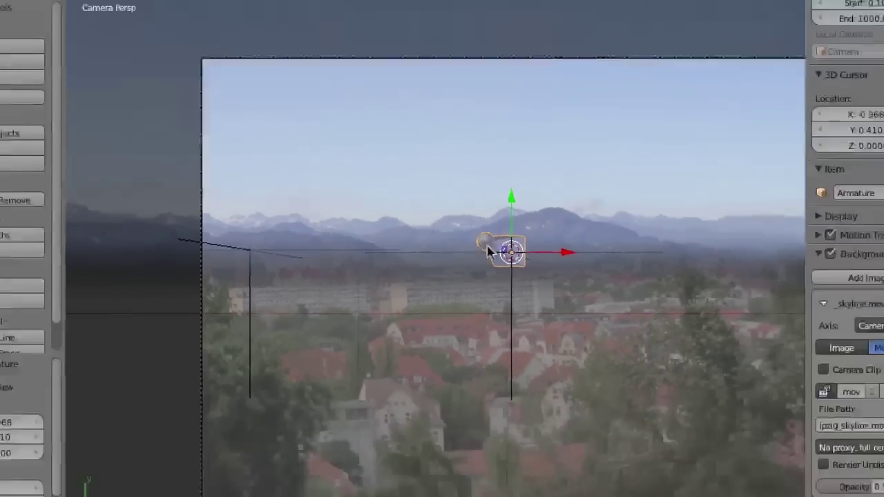
- In camera view, move the bone head left toward the left tracking marker in Edit Mode
middle_drag(509, 263, 435, 199)
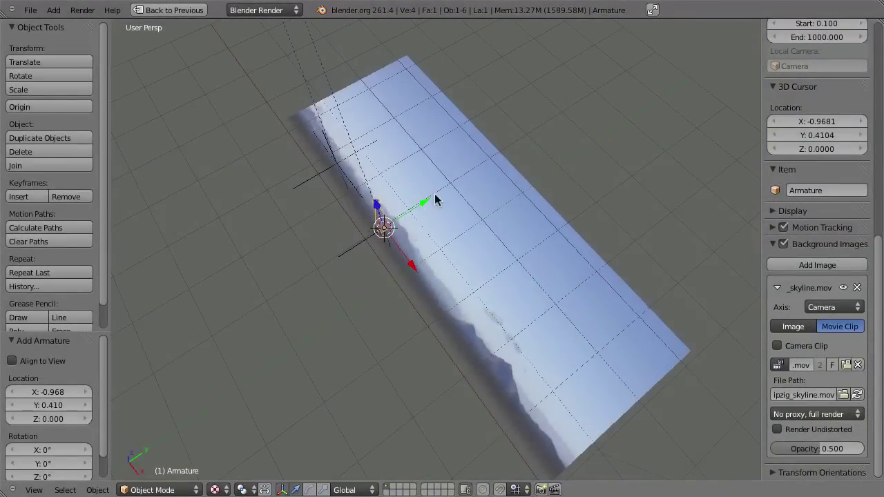
key(KP_0)
key(Tab)
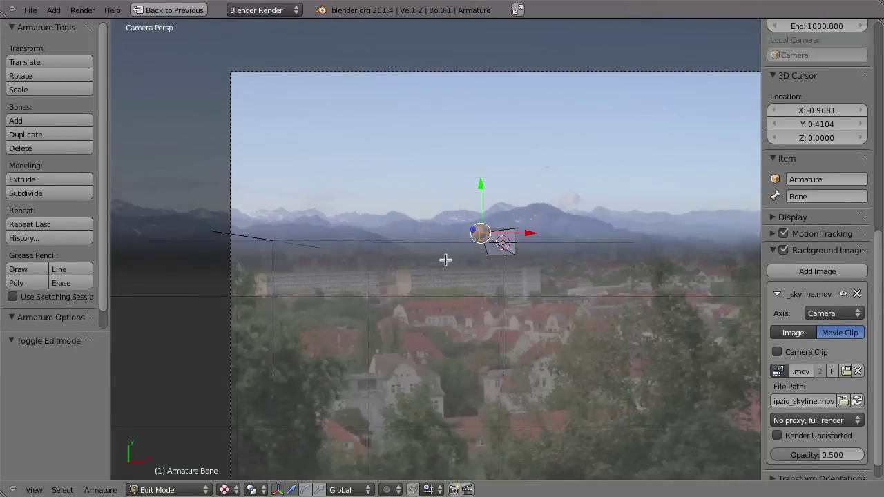
key(g)
click(244, 241)
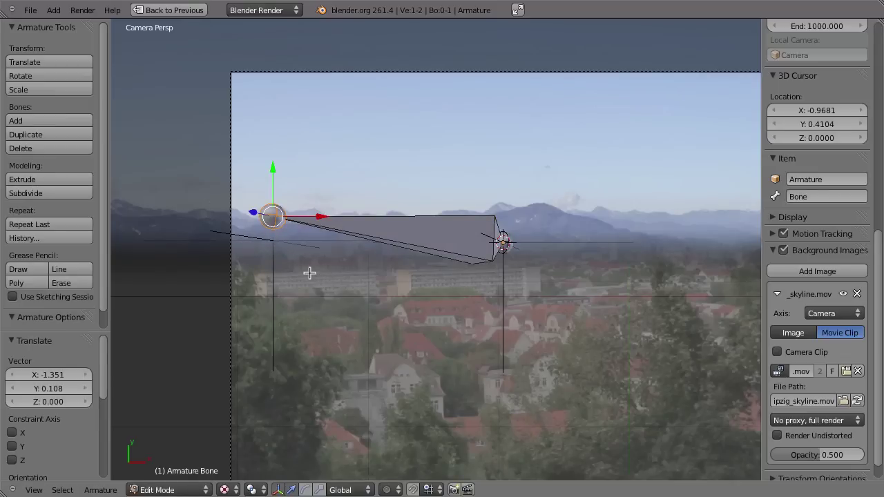
key(Tab)
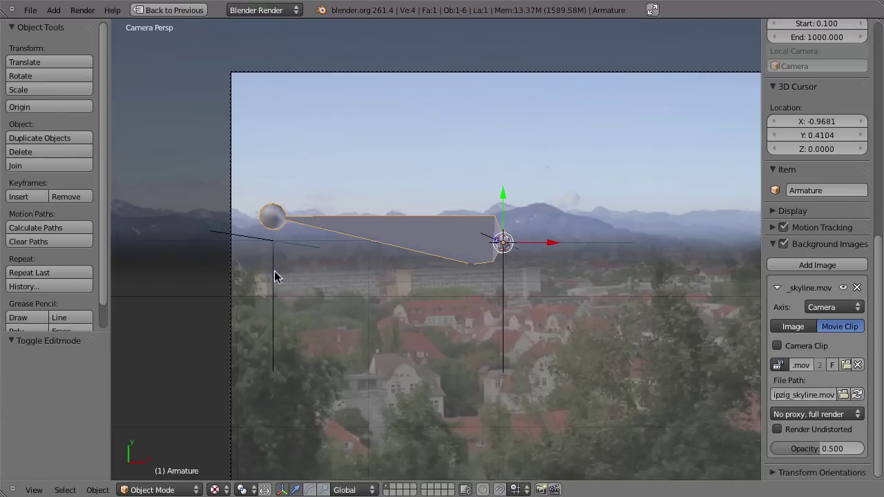
- Snap the 3D cursor onto the Track.002 tracking empty
right_click(270, 273)
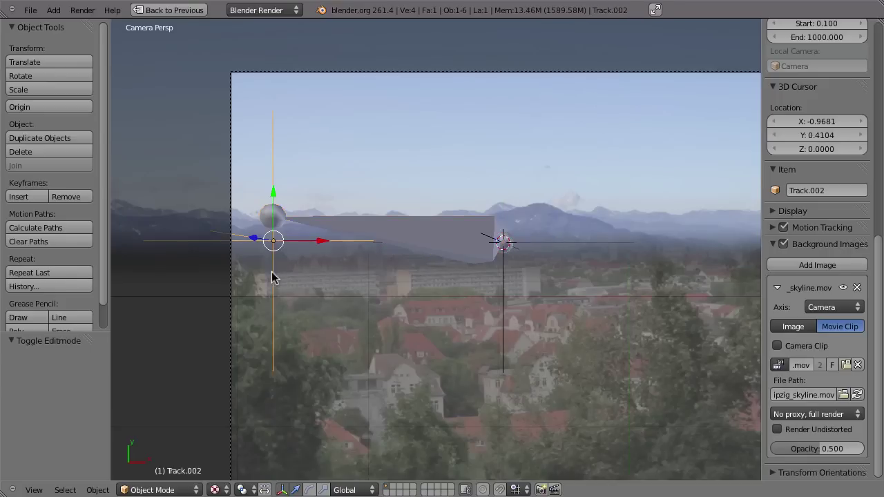
key(shift+s)
click(308, 283)
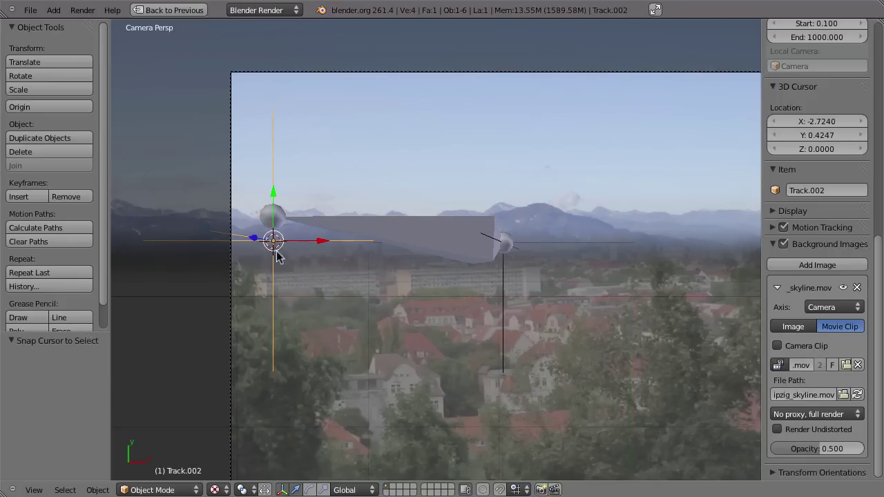
- Snap the armature's bone head to the cursor in Edit Mode, then play the clip to check
right_click(288, 221)
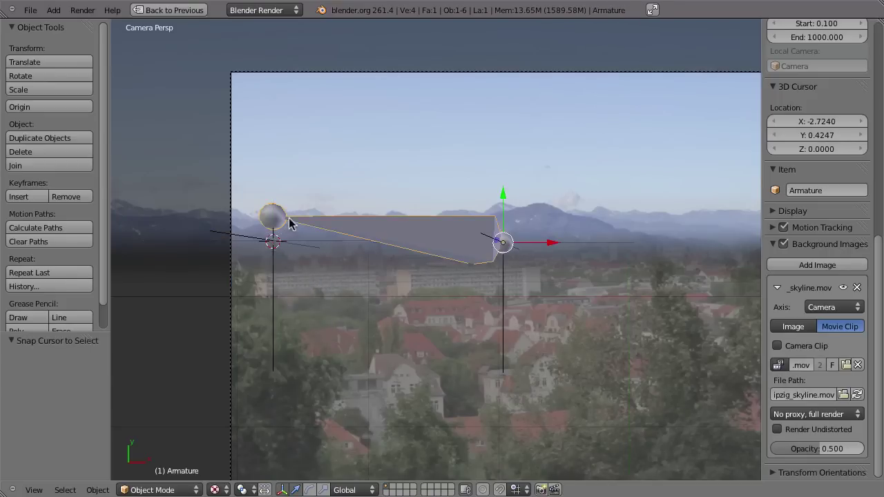
key(Tab)
key(shift+s)
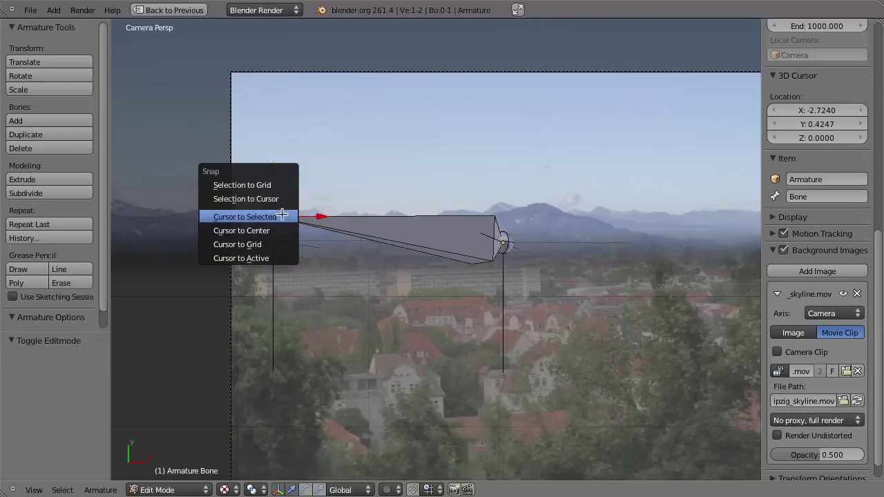
click(277, 205)
key(Tab)
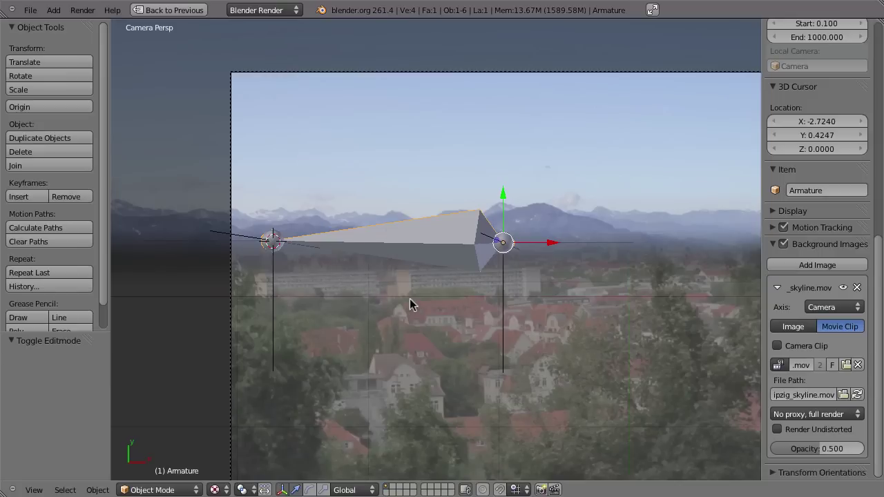
key(alt+a)
key(Escape)
- Parent the armature to the Track empty and play the animation to confirm it follows
shift+right_click(504, 293)
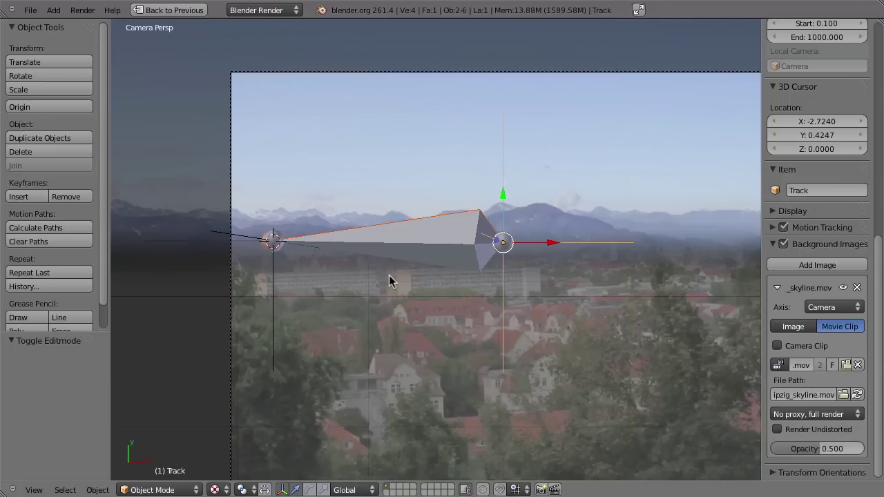
key(ctrl+p)
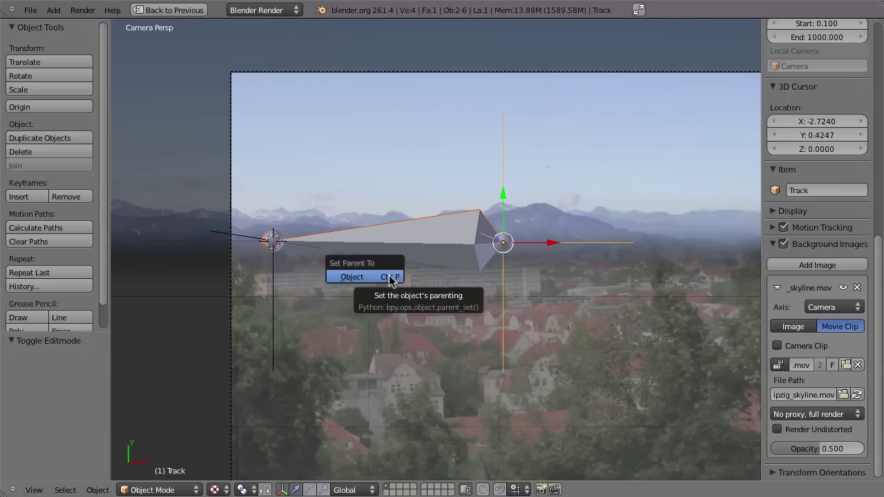
click(389, 277)
key(alt+a)
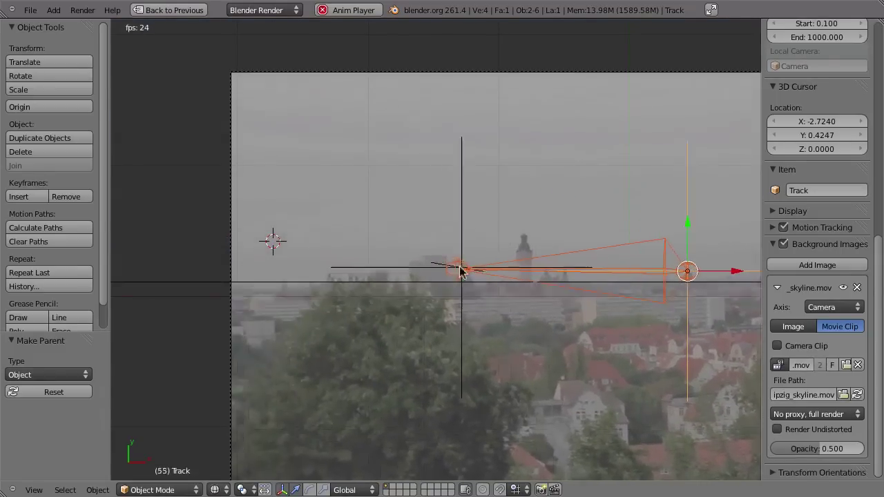
key(Escape)
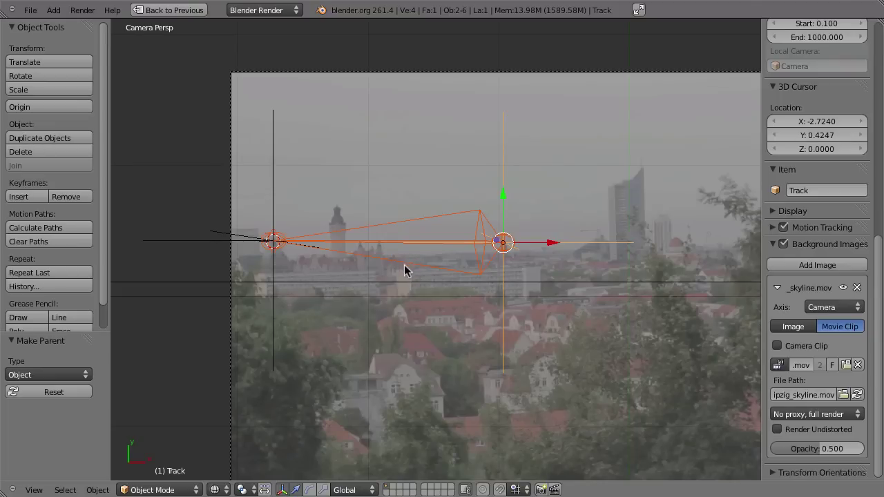
- Put the armature into Pose Mode with all bones selected, then select the Track.002 empty
right_click(433, 221)
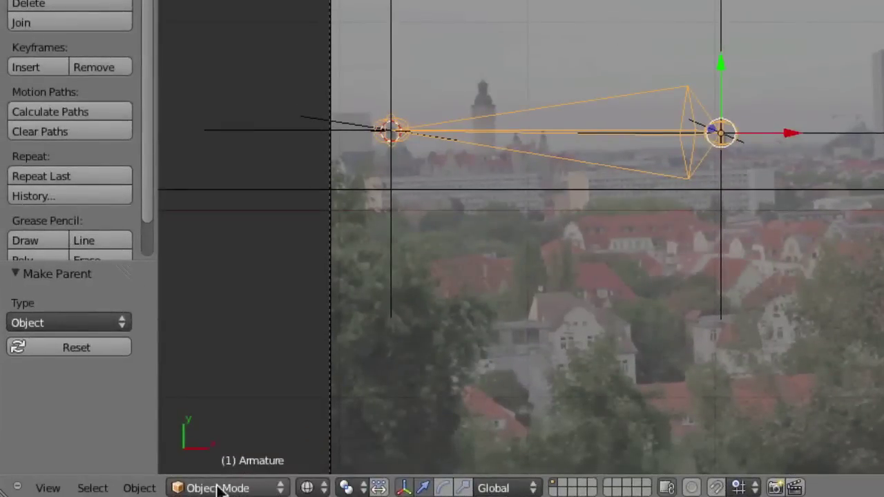
click(150, 489)
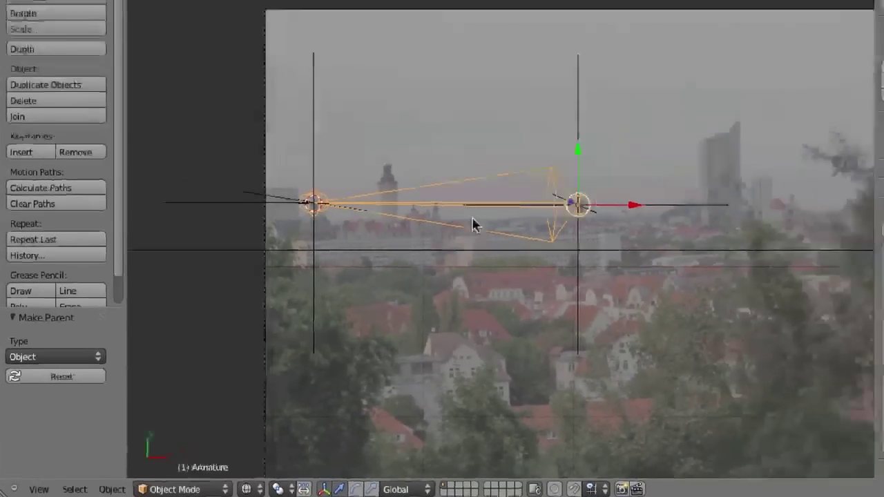
key(ctrl+Tab)
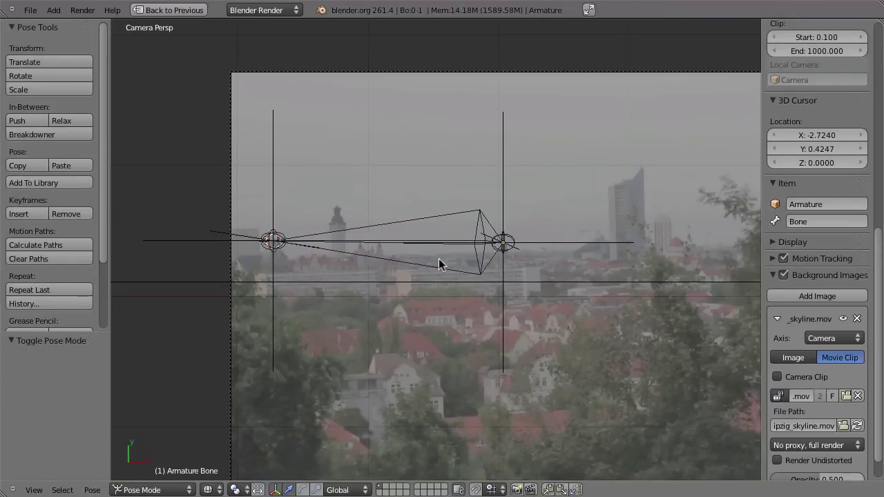
key(a)
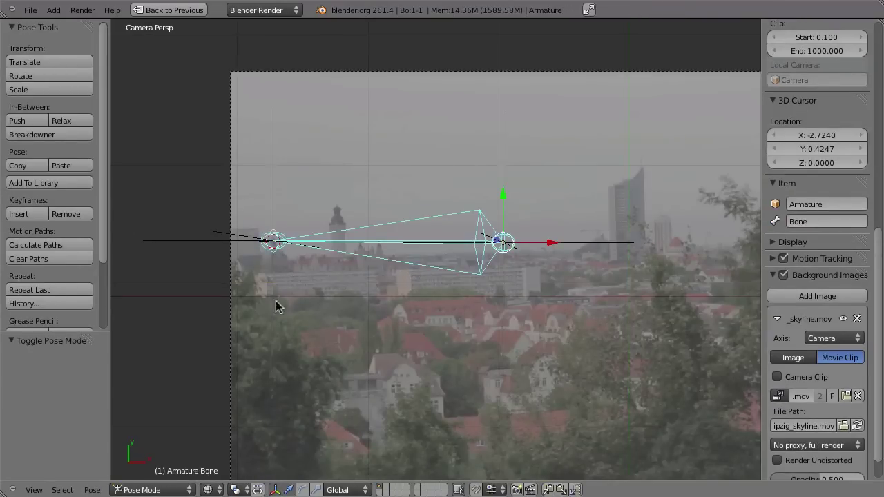
right_click(276, 209)
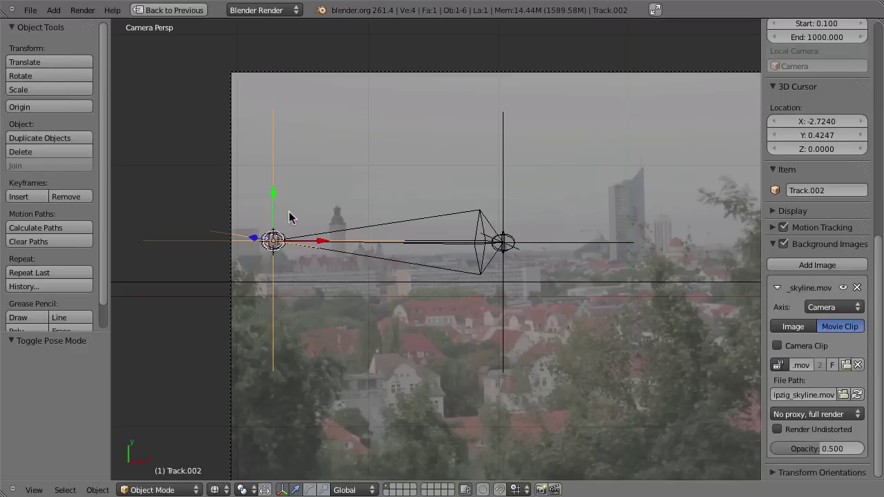
- Add a Stretch To constraint on the bone targeting Track.002 and play back to test the stretch
shift+right_click(411, 221)
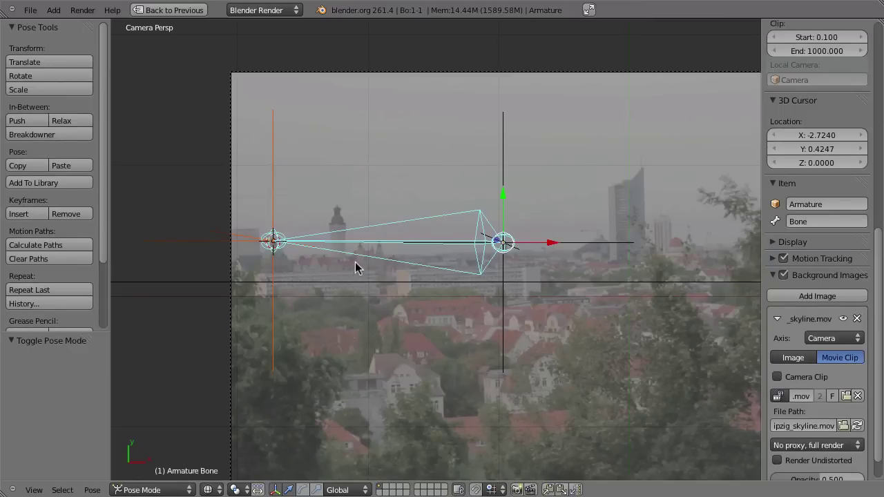
key(ctrl+shift+c)
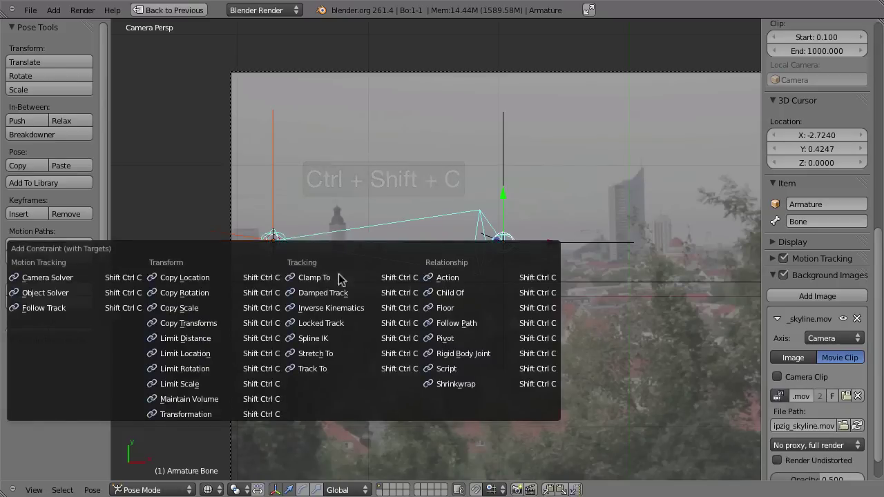
click(315, 352)
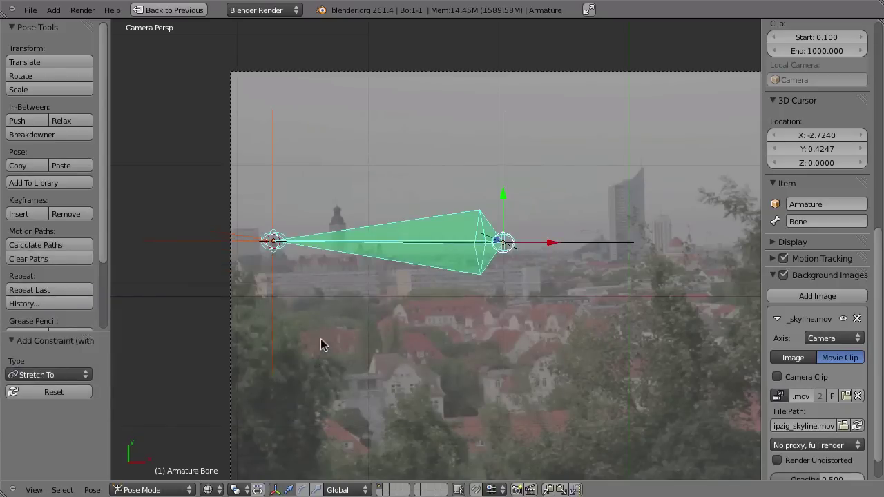
key(alt+a)
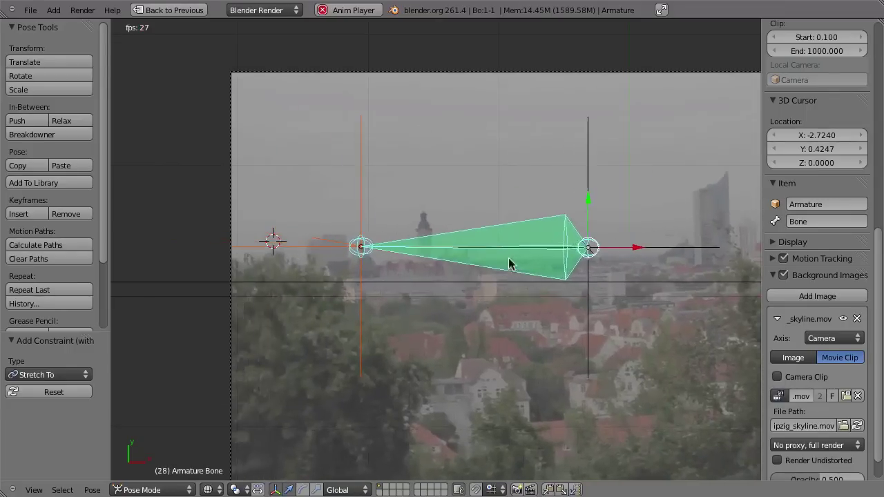
key(Escape)
- Back in Object Mode, bone-parent the mountains.png plane to the armature's bone
key(ctrl+Tab)
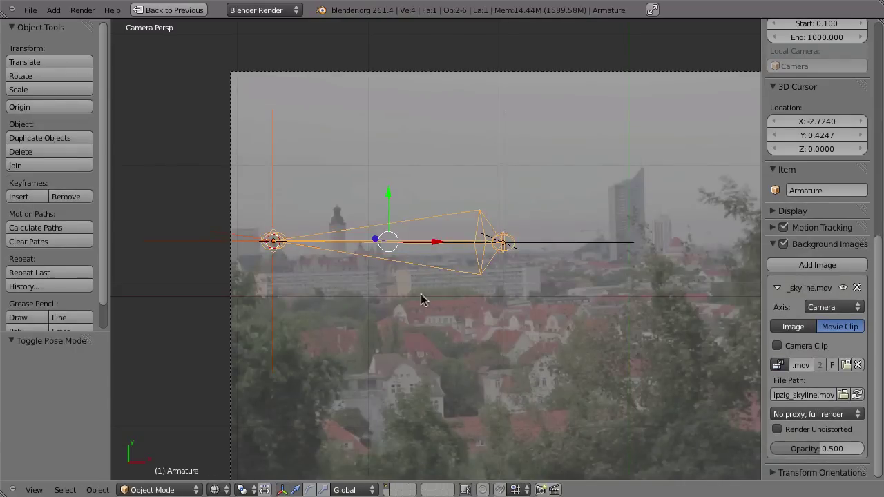
right_click(388, 290)
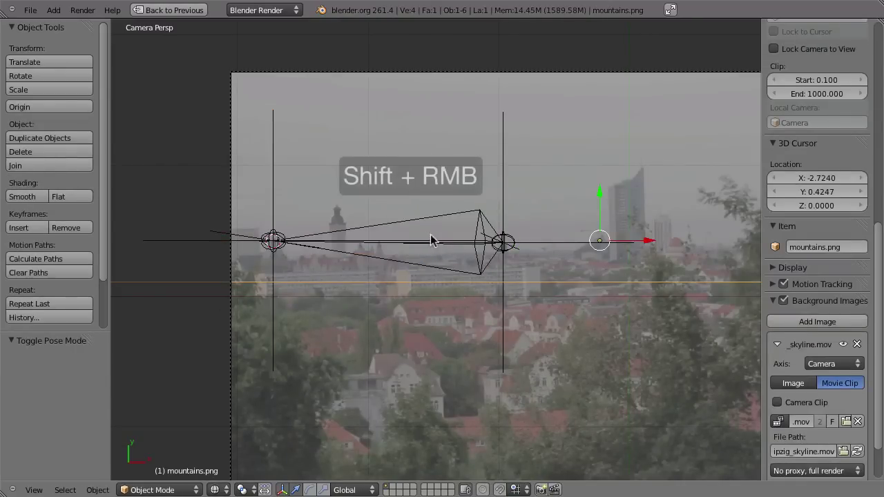
shift+right_click(401, 266)
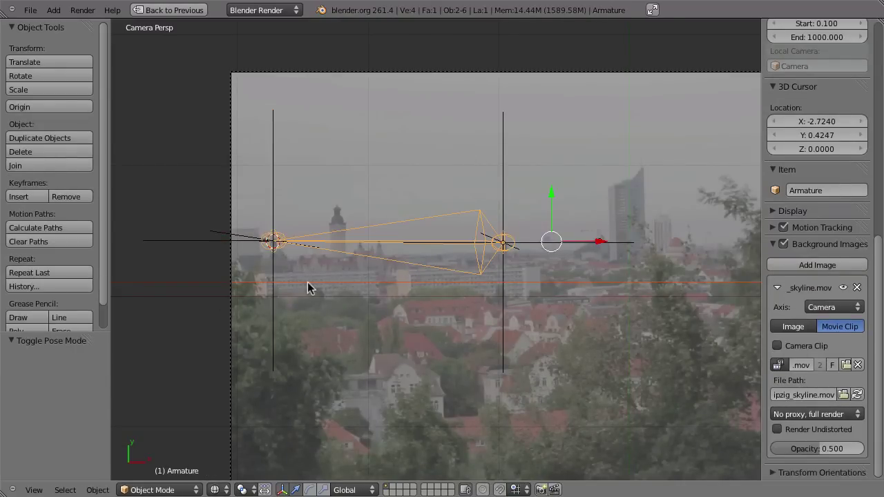
key(ctrl+p)
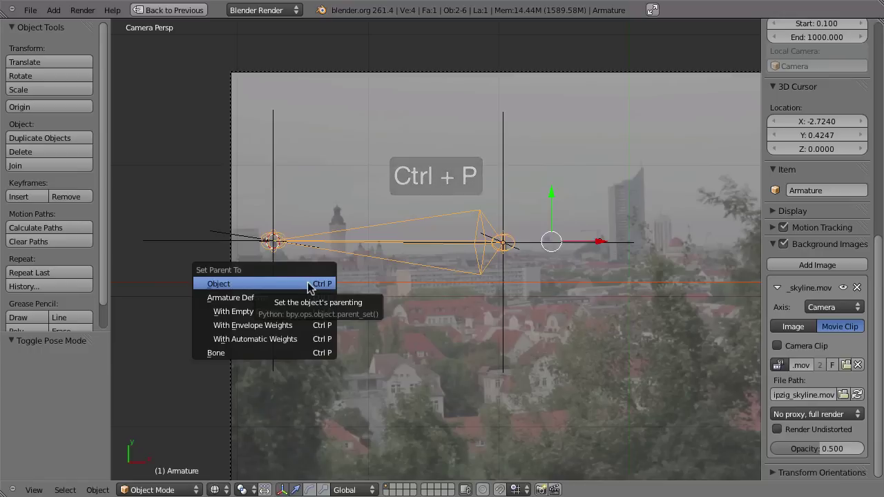
key(Down)
key(Down)
key(Down)
key(Down)
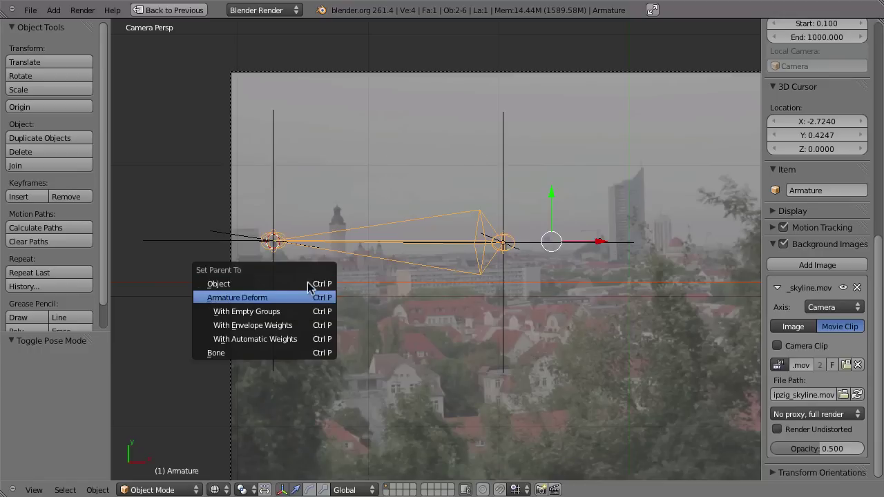
key(Down)
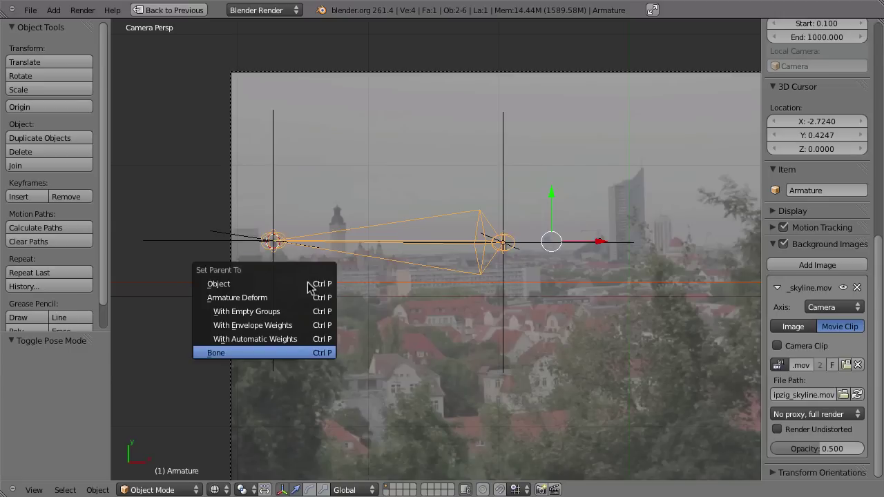
key(Return)
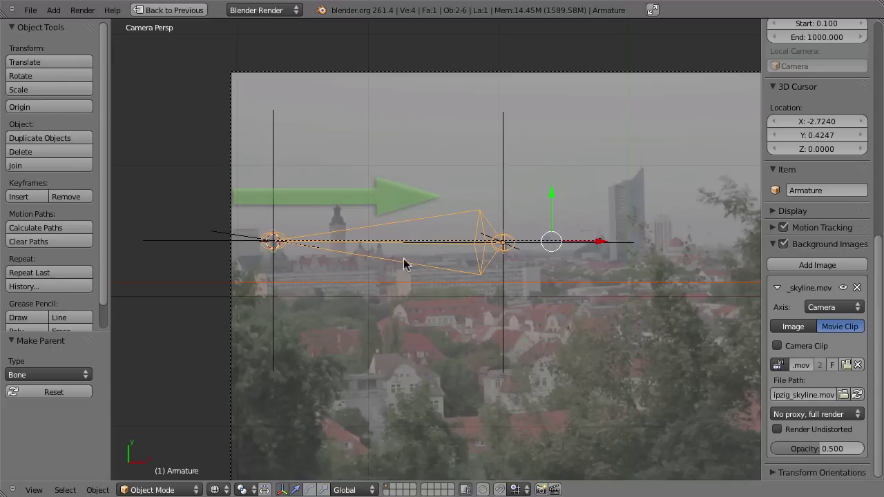
scroll(357, 254, down, 7)
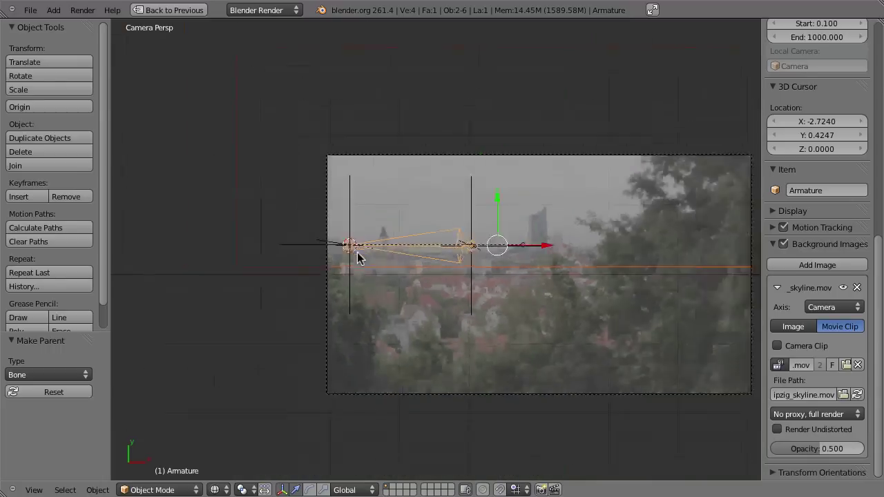
scroll(357, 255, up, 2)
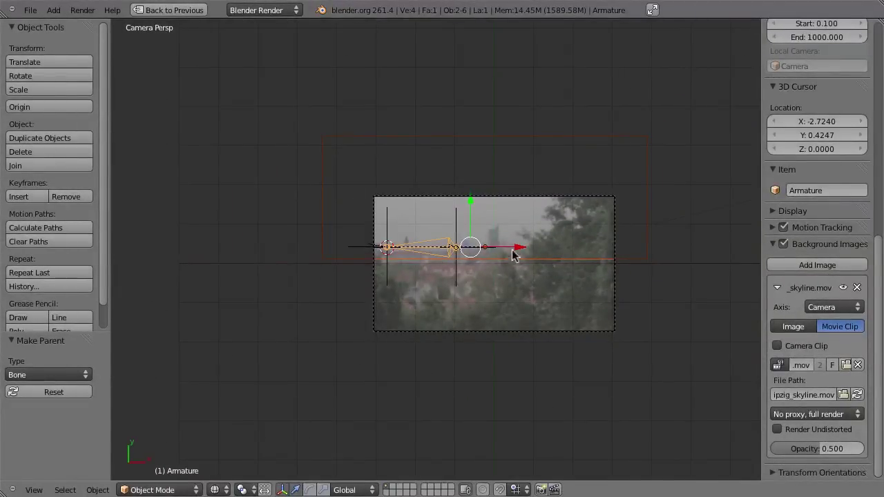
- Scrub toward the end of the clip and shift the mountains plane left along X twice
key(ctrl+Up)
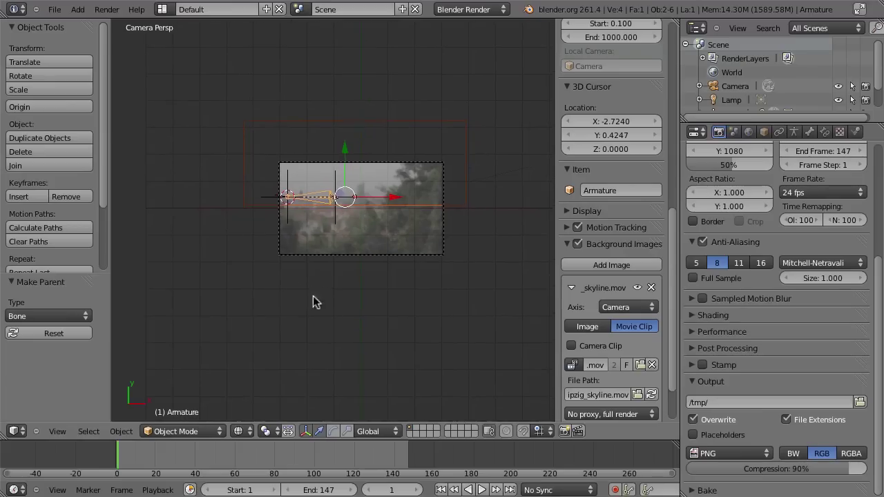
drag(166, 461, 405, 469)
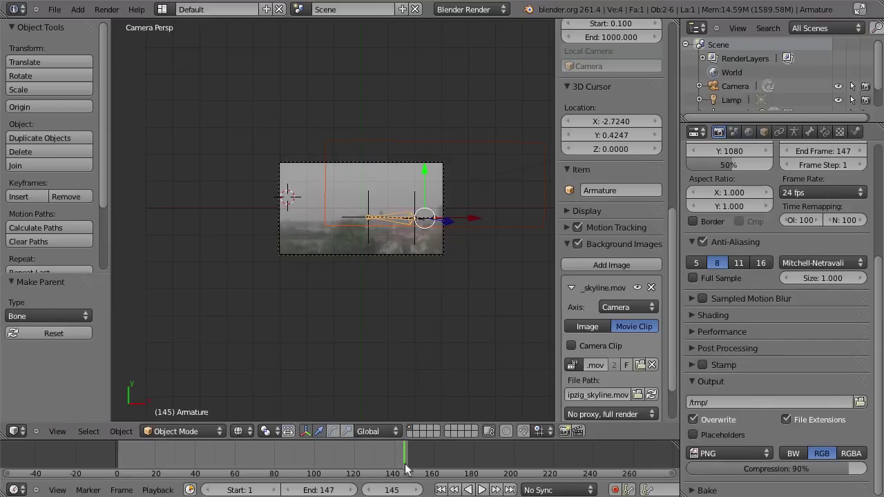
right_click(484, 227)
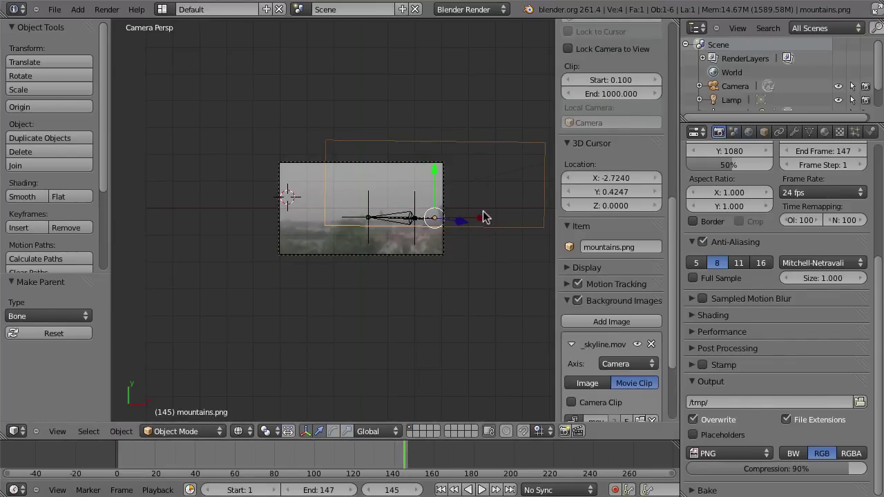
key(g)
key(x)
click(353, 205)
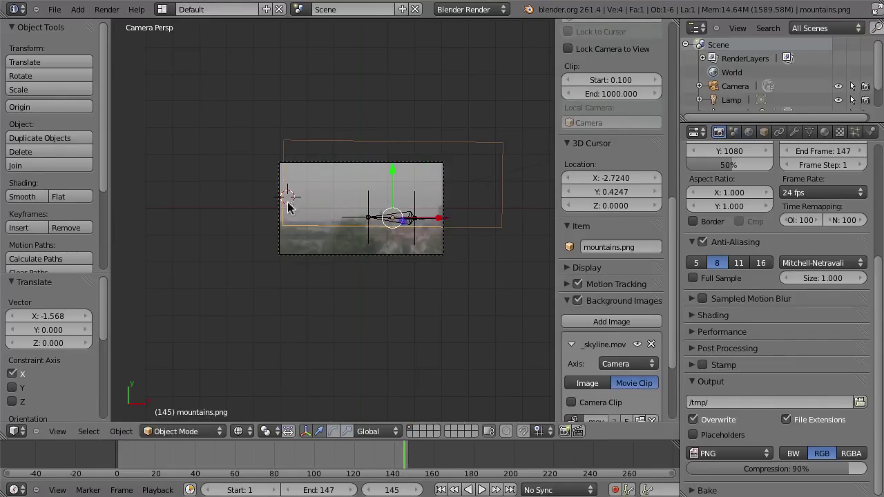
key(g)
key(x)
click(430, 218)
- Scale the mountains plane to 1.148, move it to X 0.488, and scrub frames to check alignment
drag(396, 463, 118, 459)
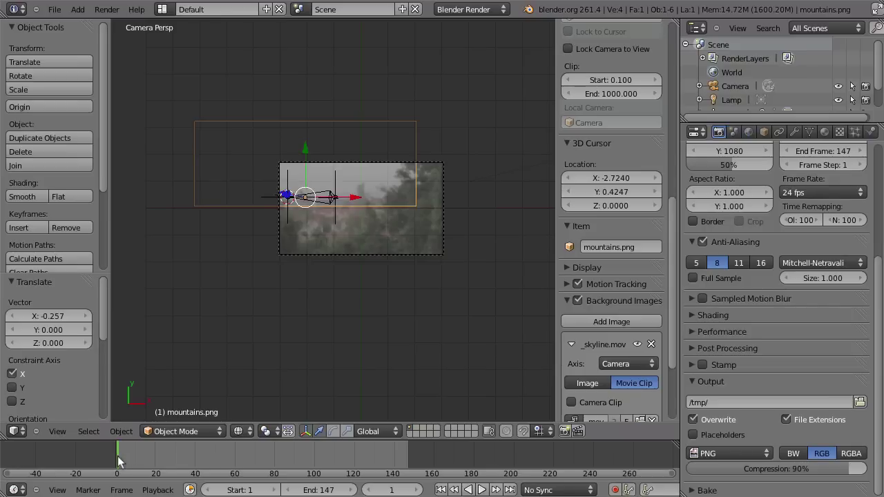
key(s)
click(370, 216)
key(g)
key(x)
click(364, 197)
click(203, 453)
drag(240, 449, 285, 461)
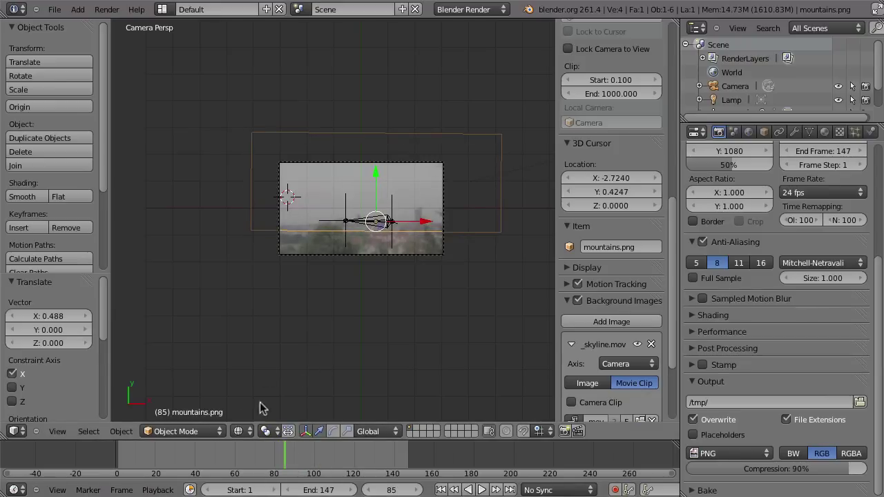
click(239, 433)
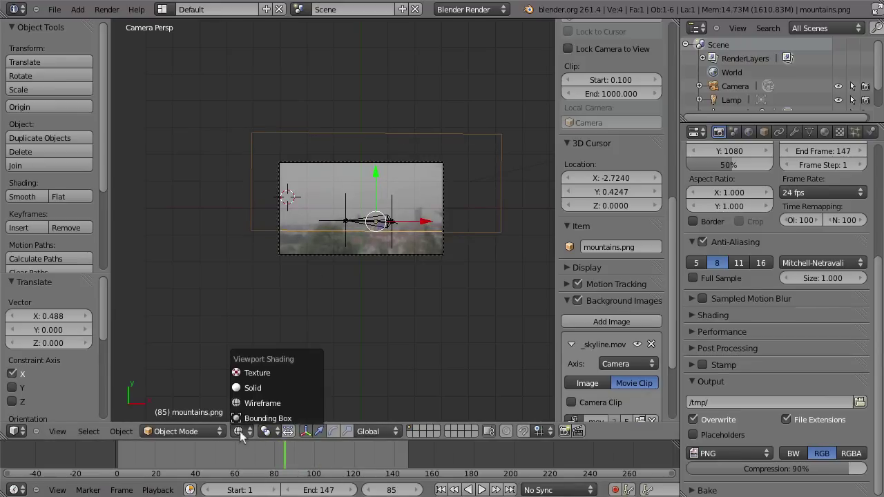
- Switch viewport shading to Texture and maximize the 3D view over the camera frame
click(253, 370)
key(ctrl+Up)
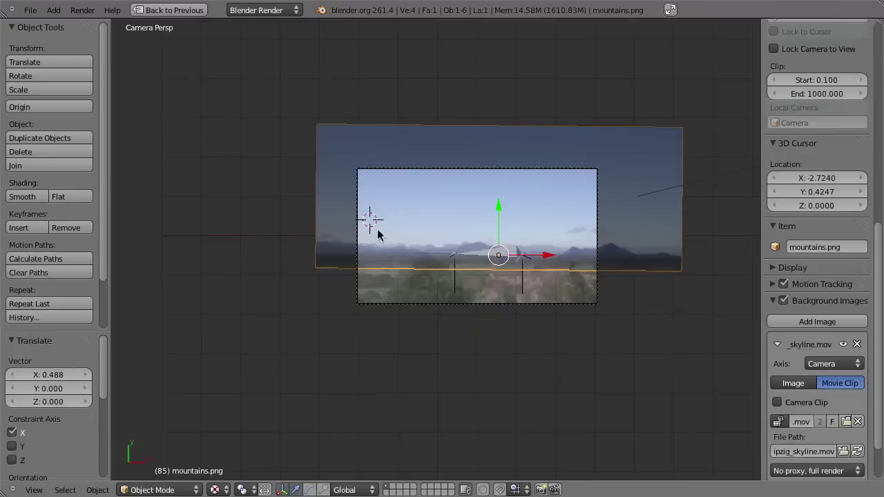
scroll(466, 259, up, 7)
shift+middle_drag(466, 259, 358, 263)
- Move Track.002, the cone and the Track sphere to layer 2
right_click(370, 310)
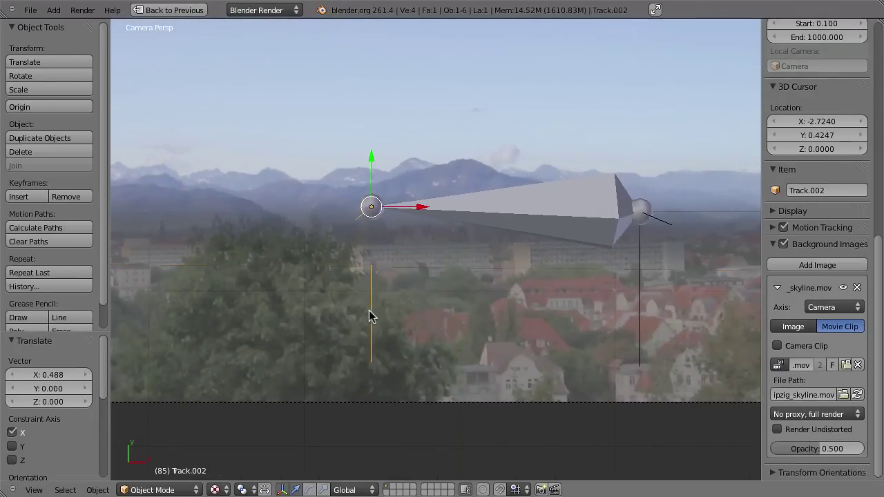
shift+right_click(532, 233)
shift+right_click(647, 292)
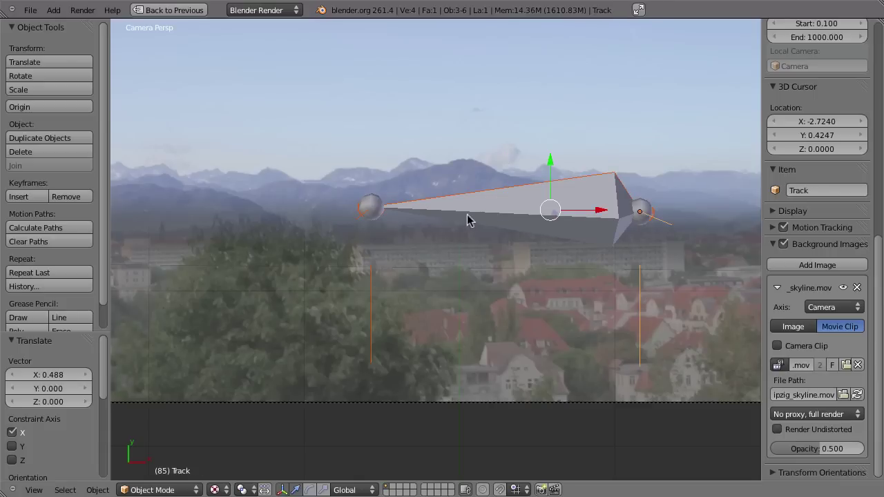
key(m)
key(2)
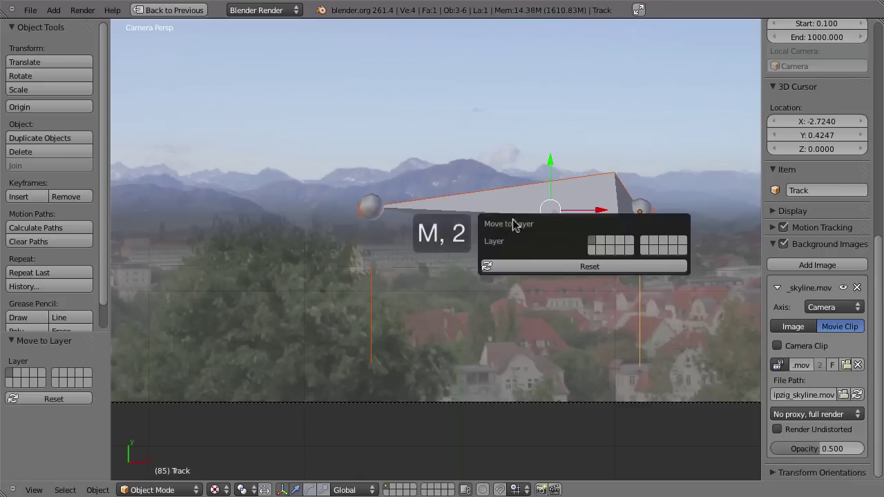
click(601, 243)
- Deselect all, play back the composite preview, then return to the normal split layout
key(a)
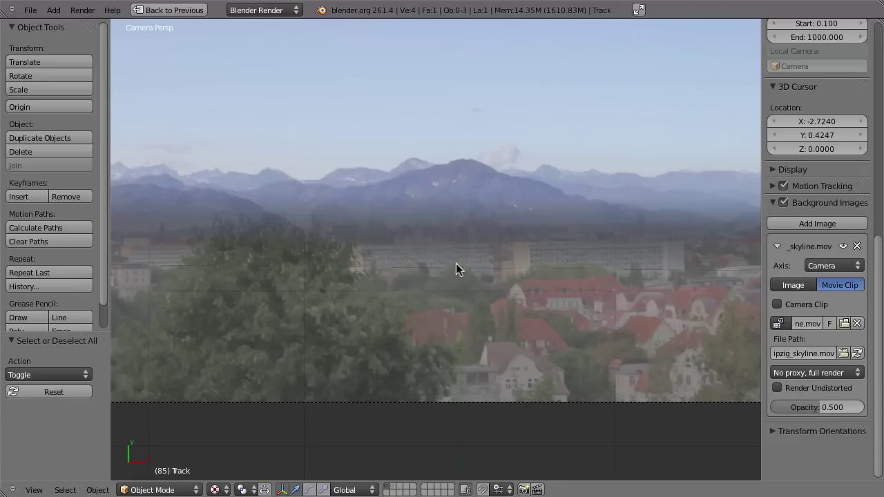
key(alt+a)
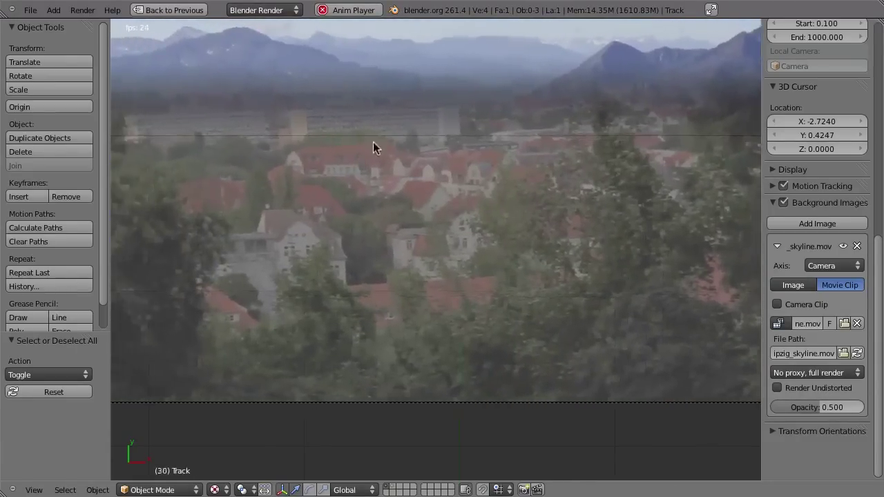
key(Escape)
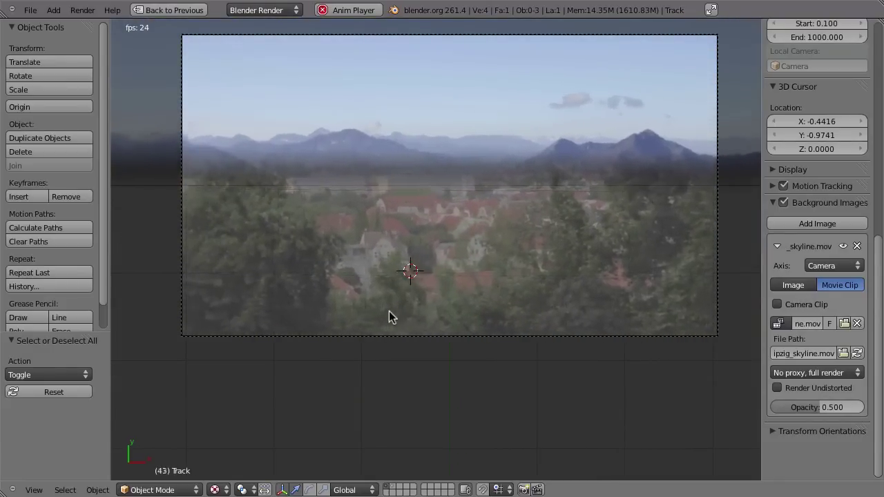
key(Escape)
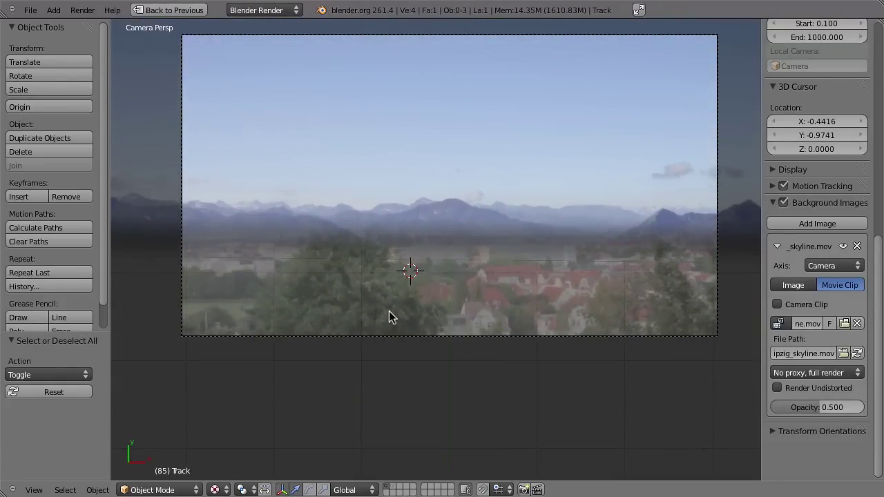
click(499, 369)
key(ctrl+Up)
shift+middle_drag(484, 366, 408, 309)
- Select the mountains plane and render the current frame
right_click(168, 243)
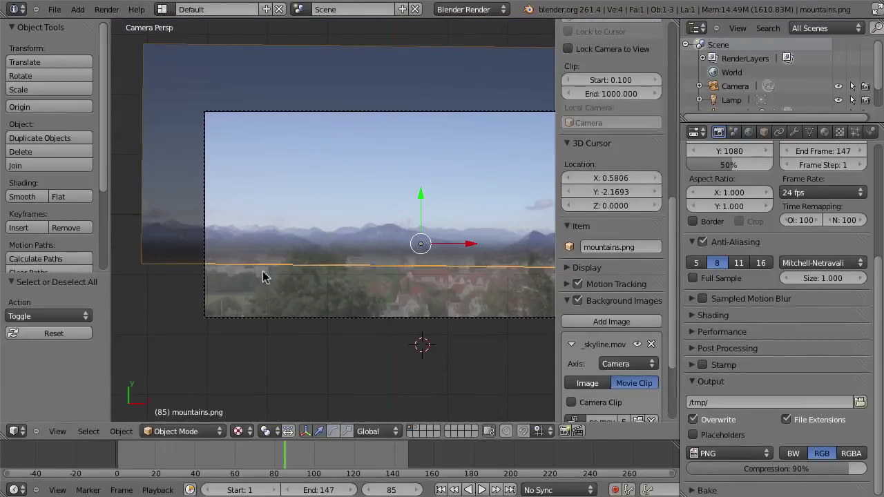
key(KP_0)
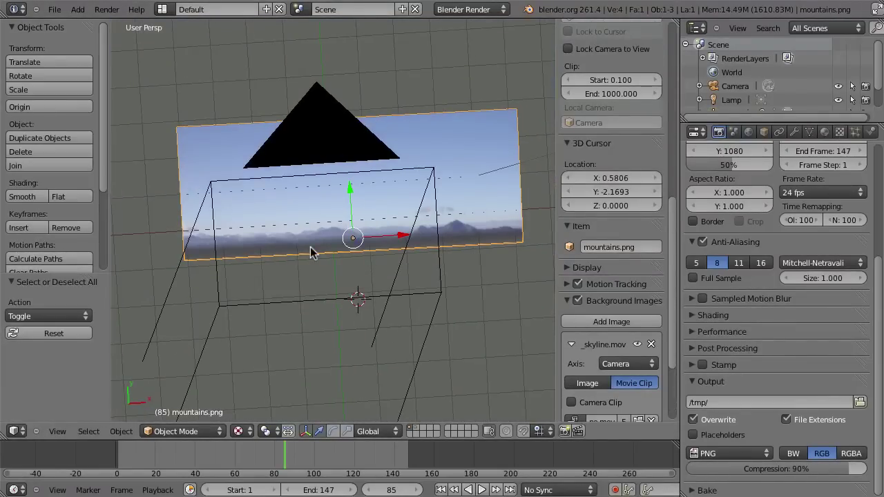
key(F12)
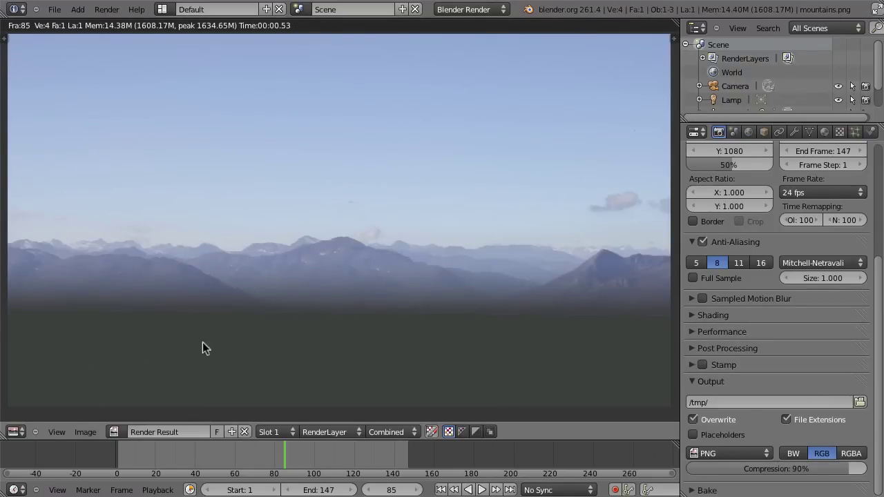
- Set the render Shading Alpha mode to Premultiplied and re-render
click(748, 132)
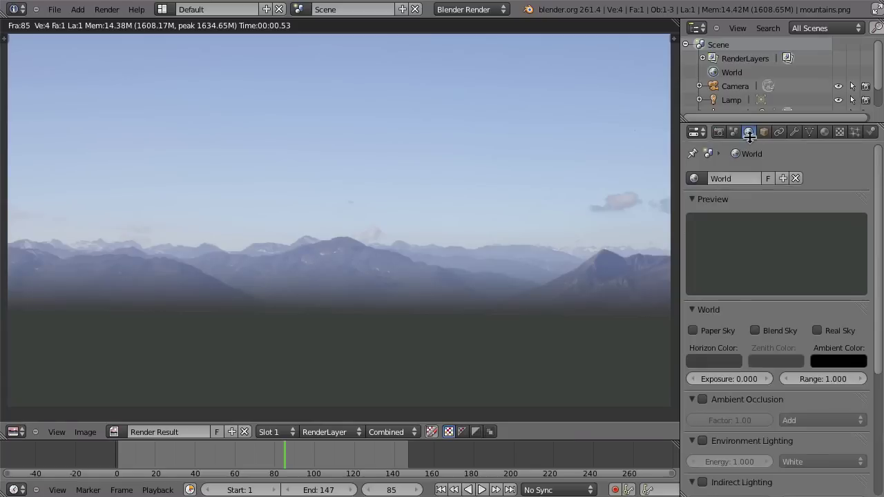
click(718, 134)
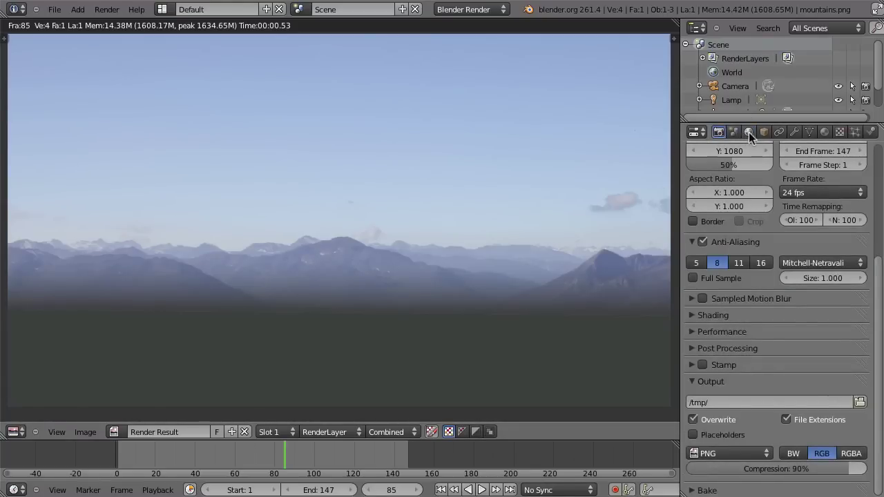
click(699, 315)
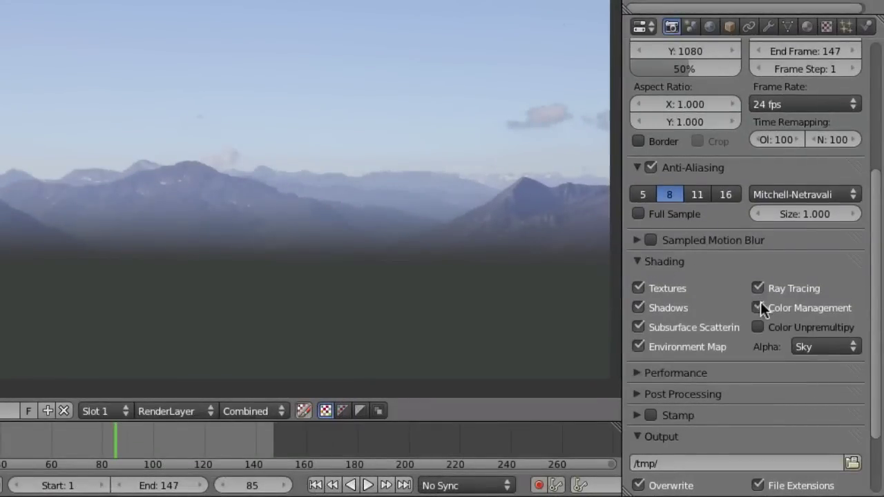
click(811, 345)
click(803, 311)
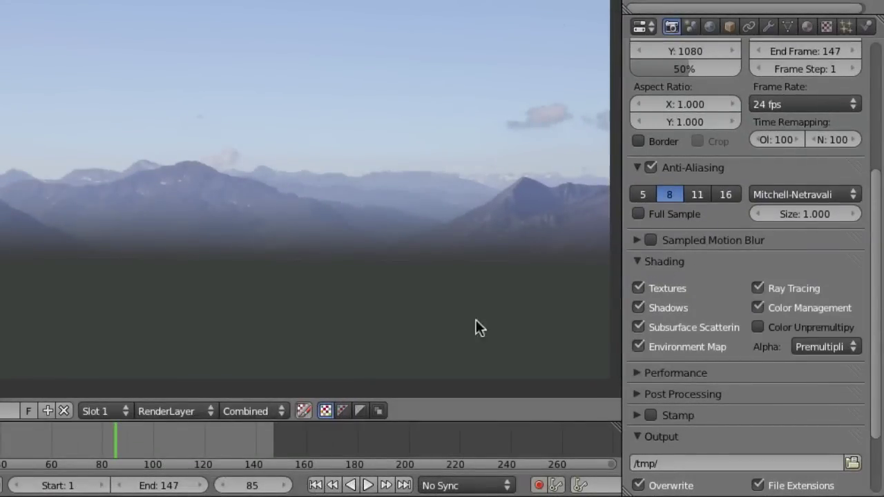
key(F12)
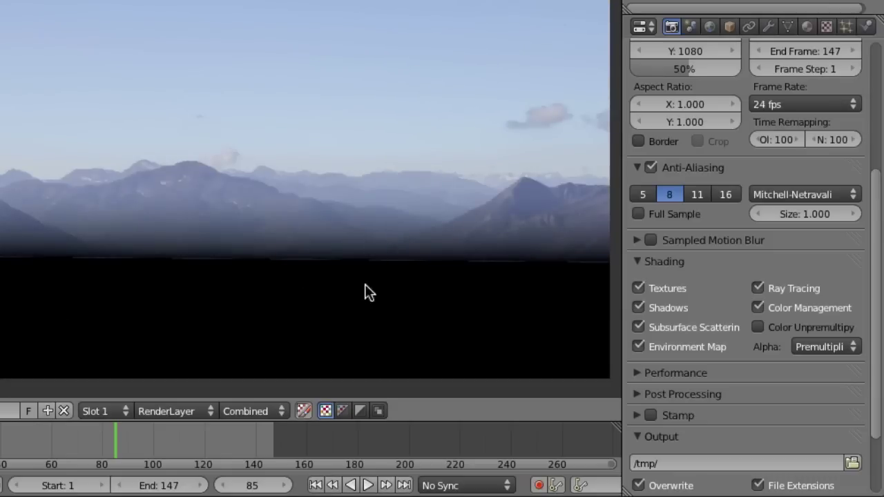
- Inspect the render's alpha channel, then switch to the Compositing layout
click(359, 411)
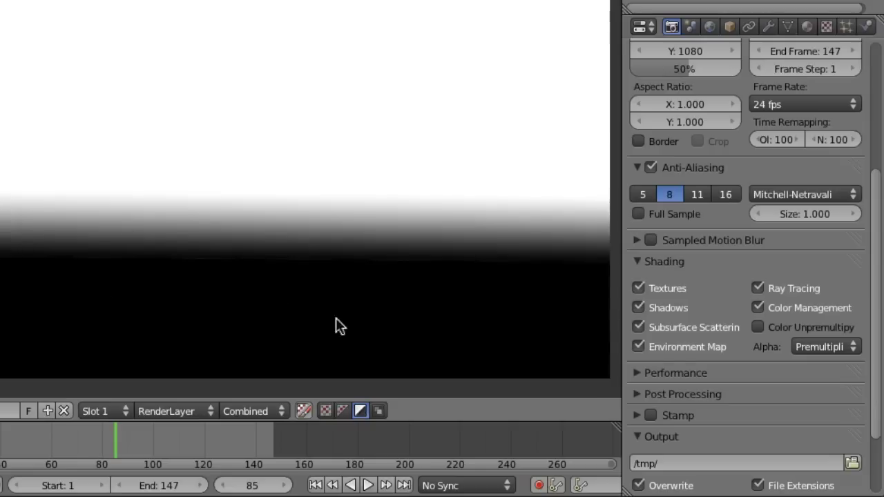
click(325, 410)
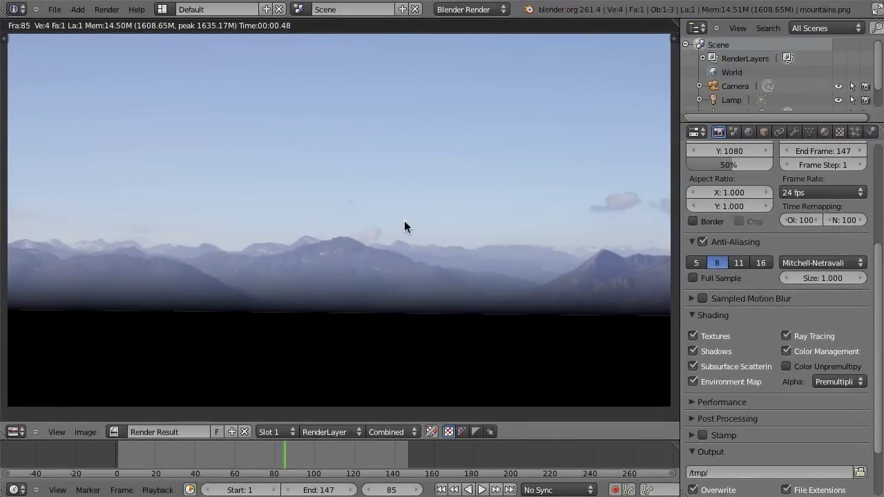
key(Escape)
key(ctrl+Left)
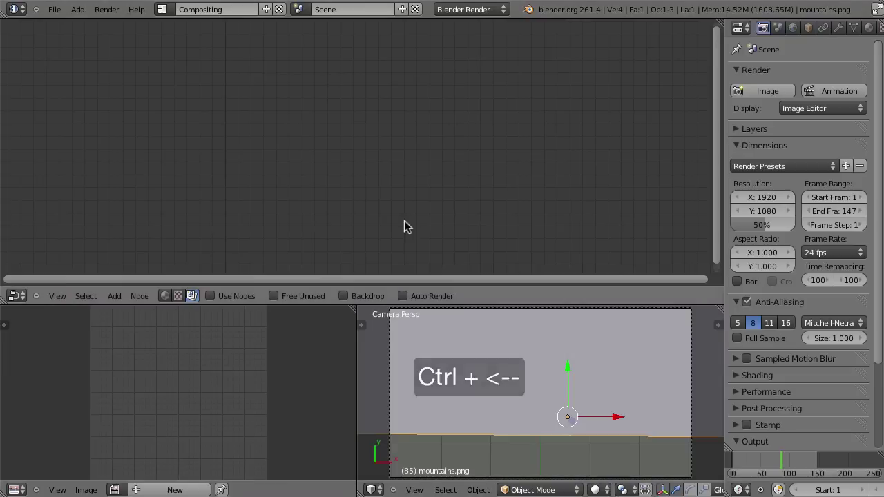
- Enable compositing nodes with the backdrop and maximize the node editor
click(241, 299)
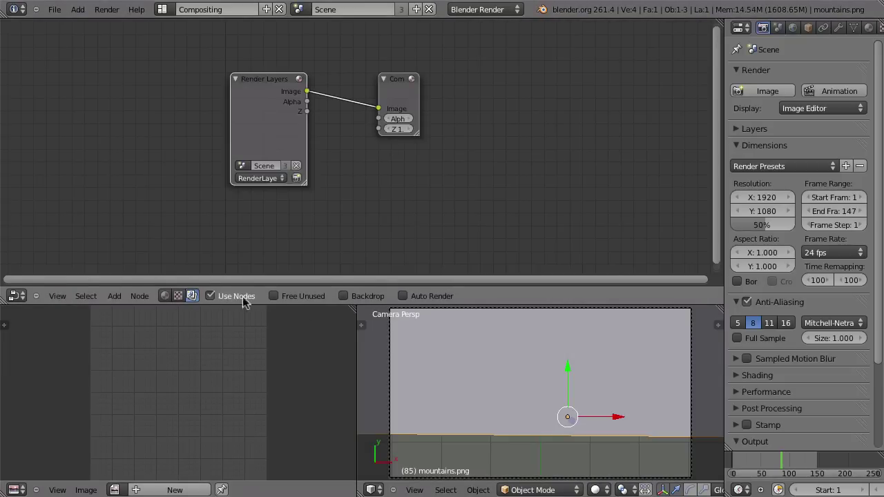
click(343, 296)
key(ctrl+Up)
middle_drag(431, 276, 433, 297)
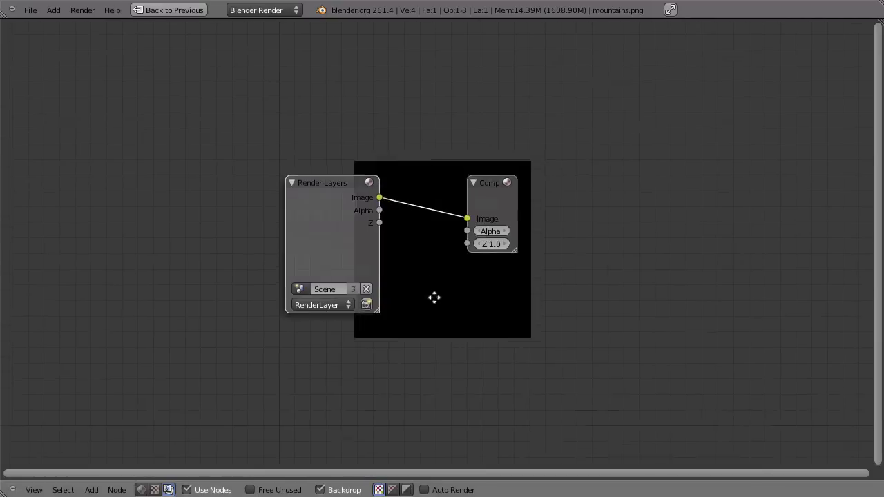
shift+scroll(397, 286, up, 4)
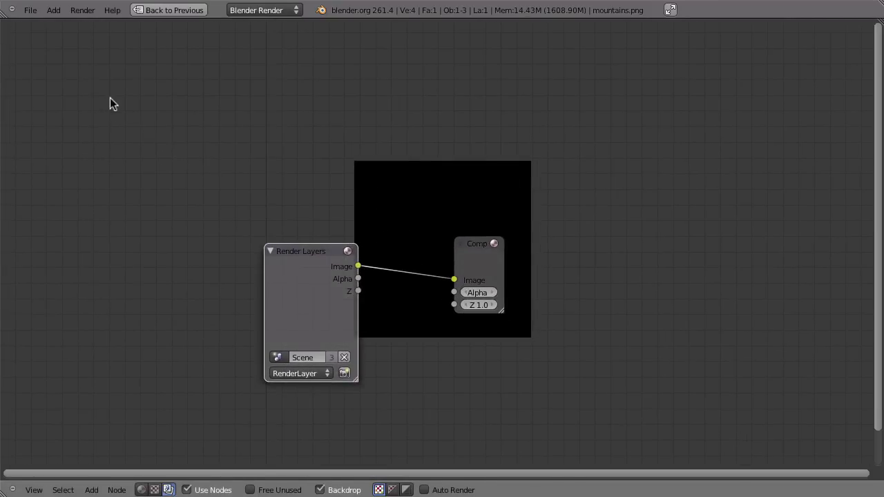
- Add a Movie Clip node top left loaded with leipzig_skyline.mov
key(shift+a)
mouse_move(91, 89)
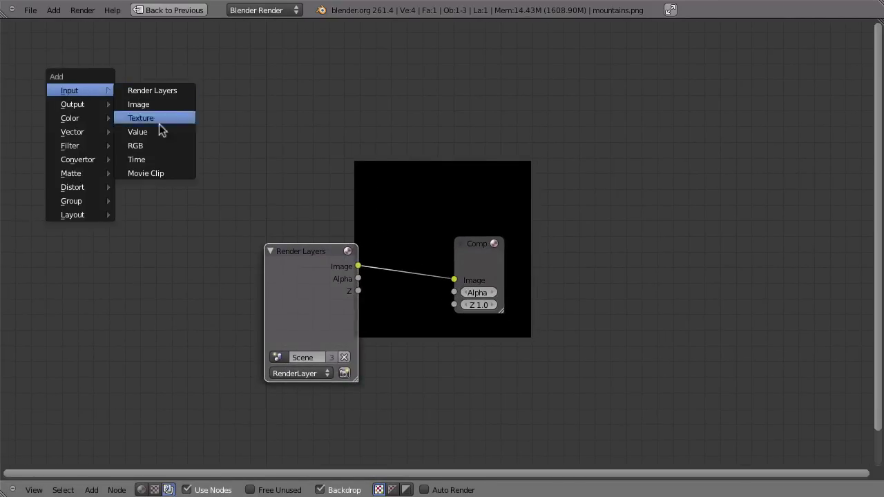
click(159, 173)
click(129, 178)
click(98, 214)
click(112, 233)
- Add a Render Size Scale node and place it up-left of Render Layers
key(shift+a)
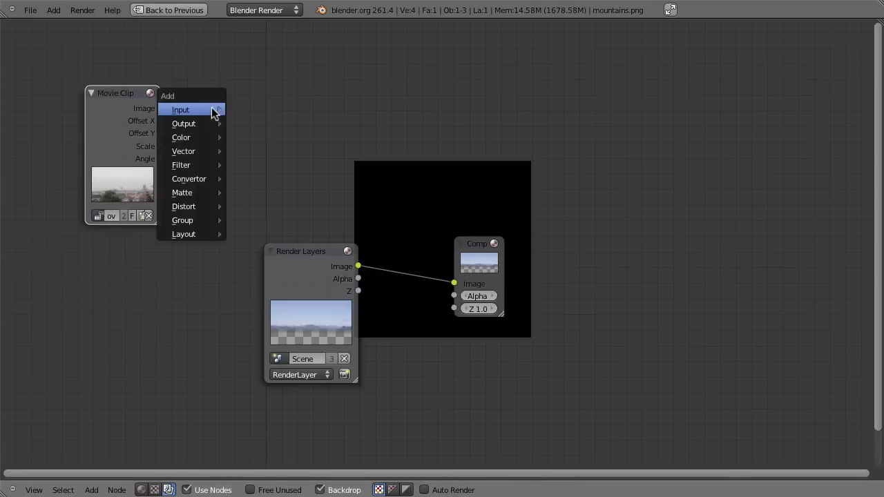
mouse_move(207, 207)
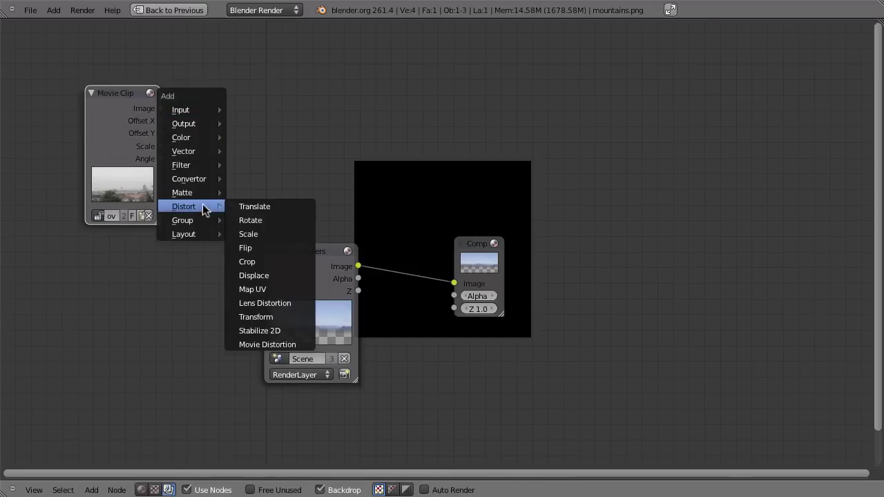
click(267, 233)
click(304, 235)
click(280, 185)
key(g)
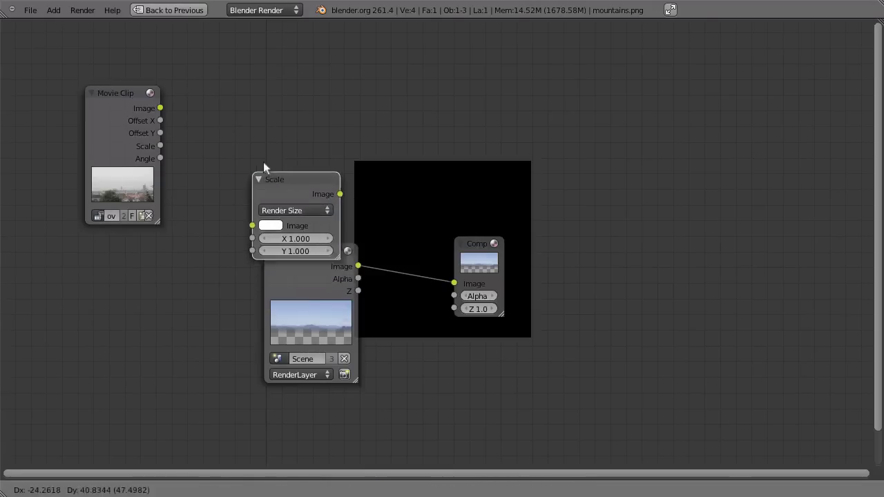
click(217, 105)
- Add a Viewer node at the top right fed by the Scale output
key(shift+a)
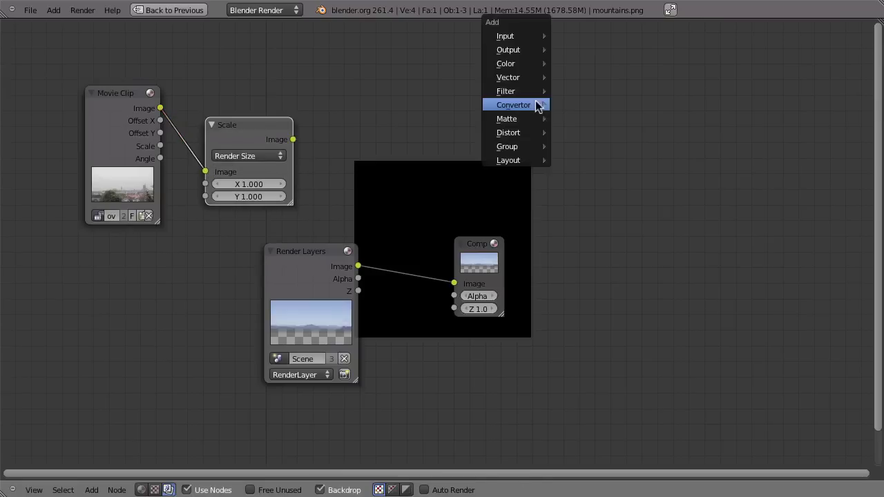
mouse_move(507, 54)
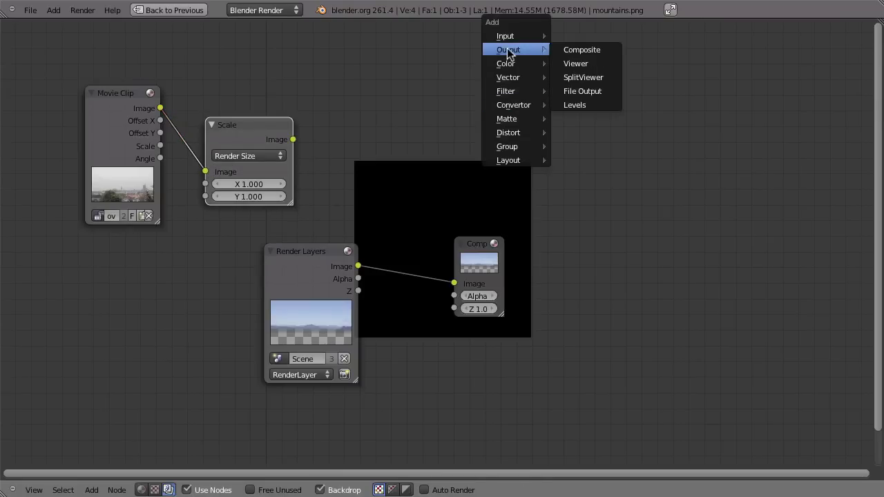
click(594, 63)
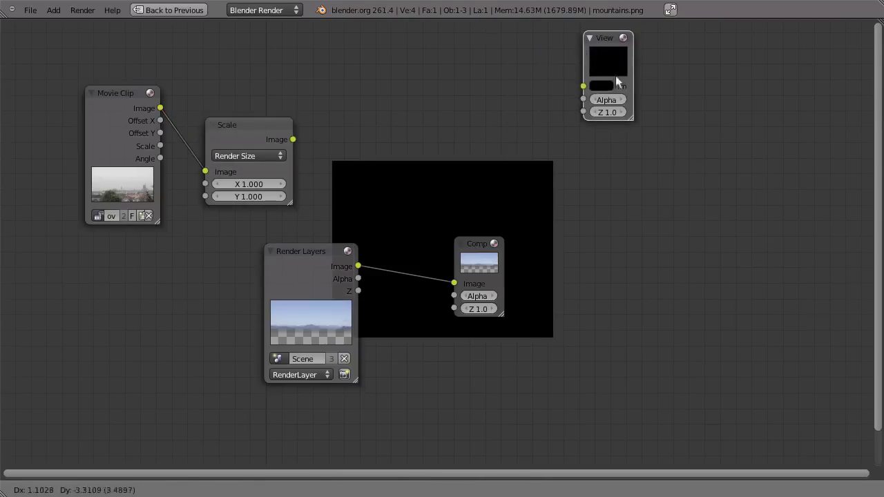
click(650, 131)
drag(293, 139, 617, 131)
- Spread out the Scale, Render Layers, Viewer and Composite nodes
drag(244, 133, 228, 105)
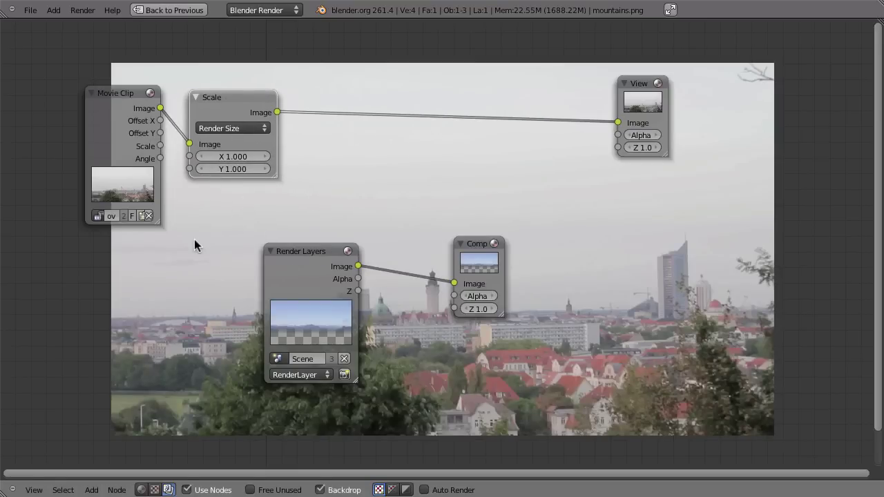
drag(287, 308, 110, 337)
drag(491, 268, 647, 276)
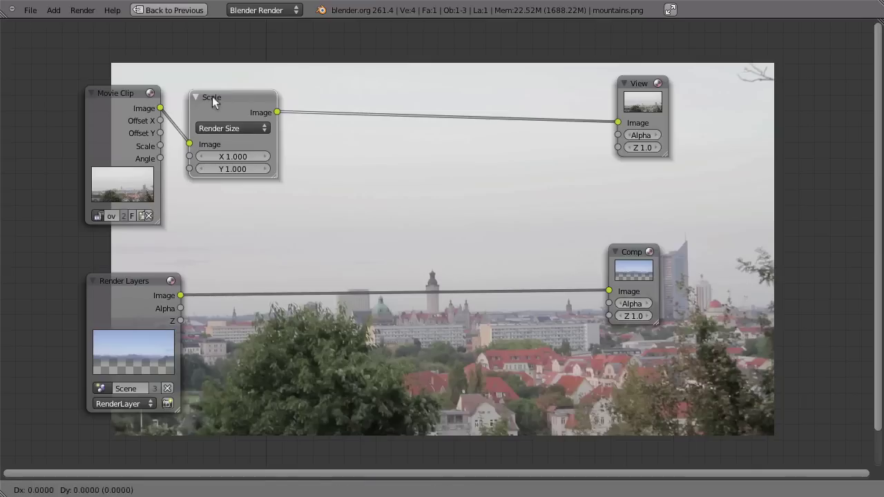
drag(197, 101, 190, 97)
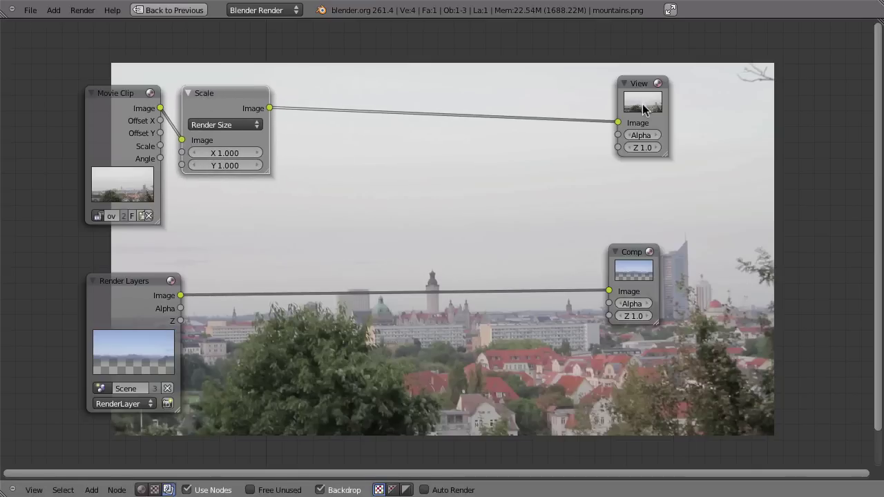
drag(641, 107, 655, 99)
key(Home)
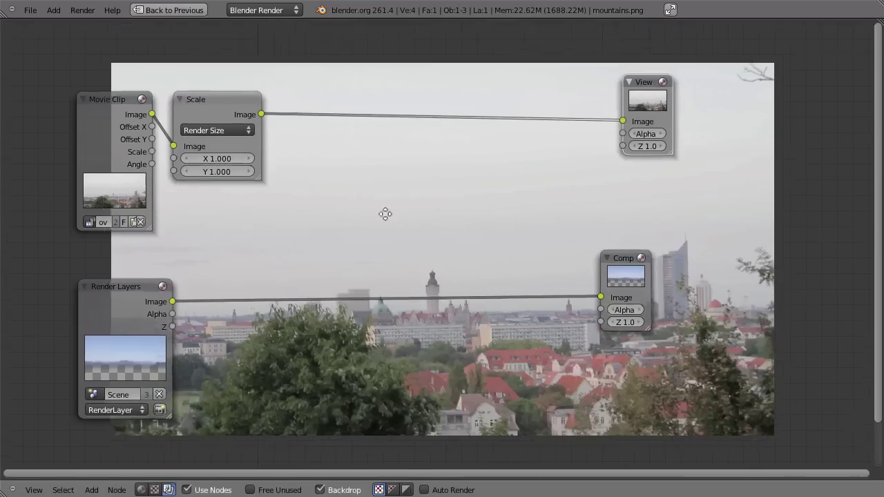
drag(608, 241, 791, 215)
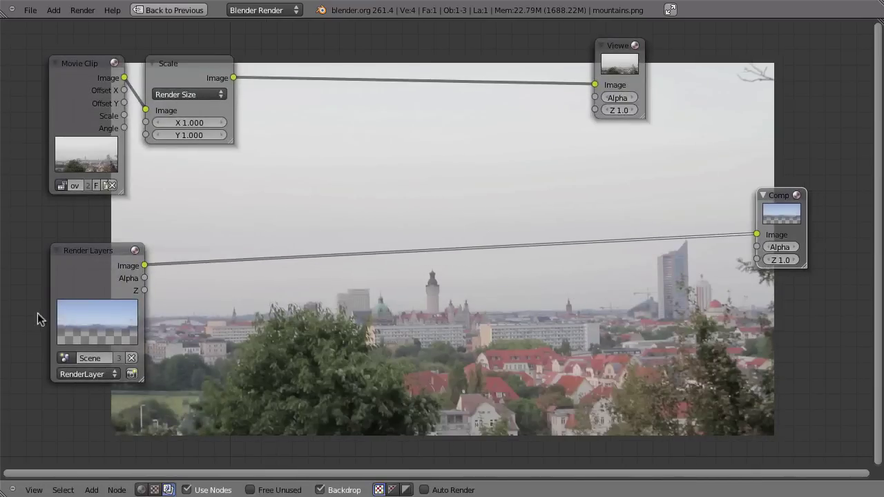
drag(73, 279, 81, 275)
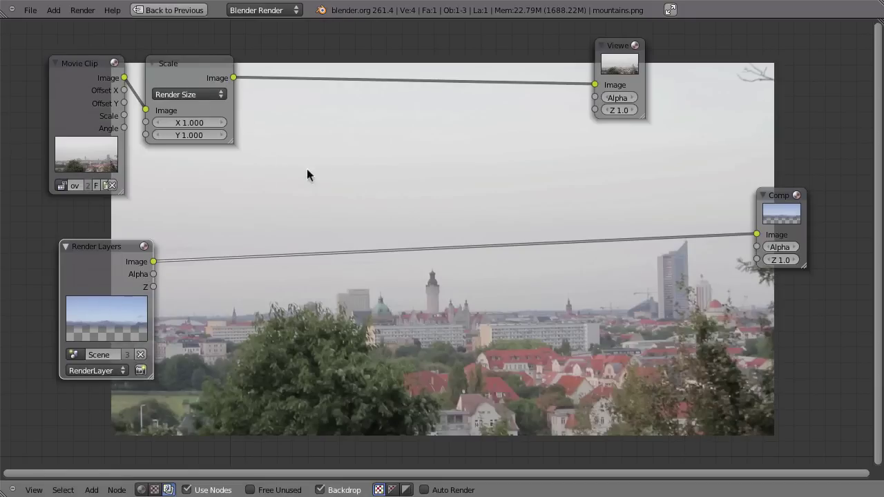
- Add an AlphaOver node fed by the scaled clip and the mountains render, then preview it
key(shift+a)
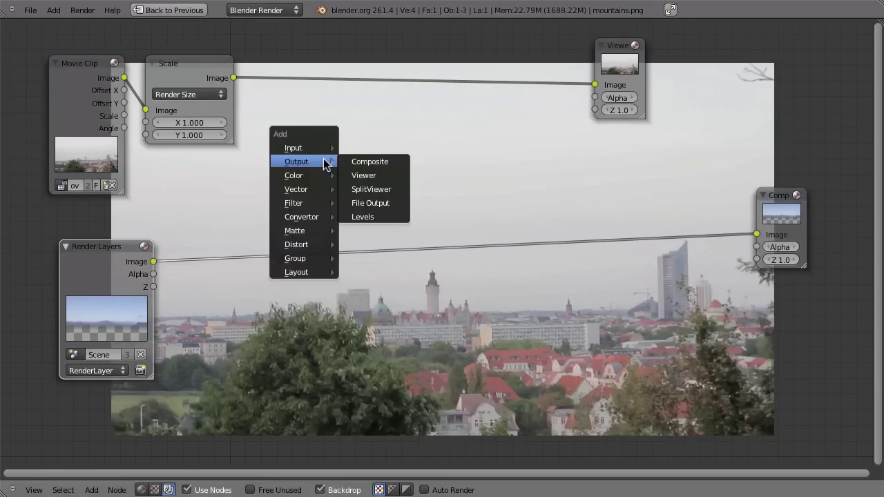
mouse_move(293, 176)
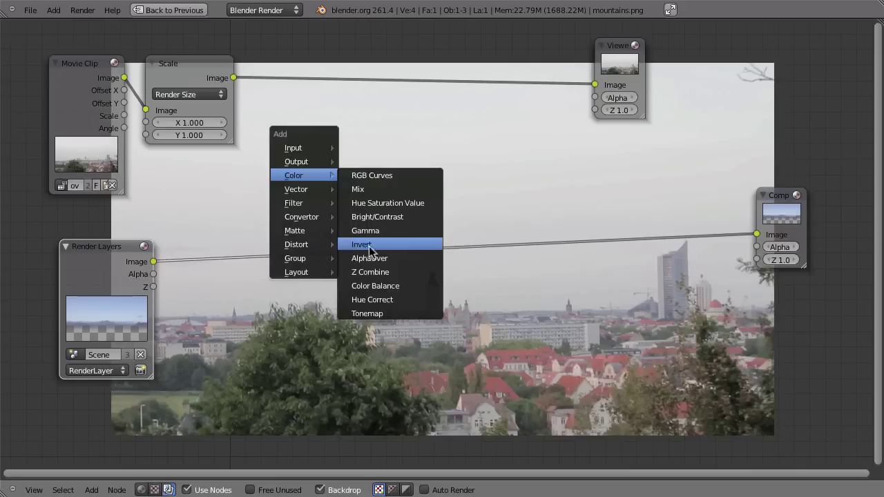
click(385, 259)
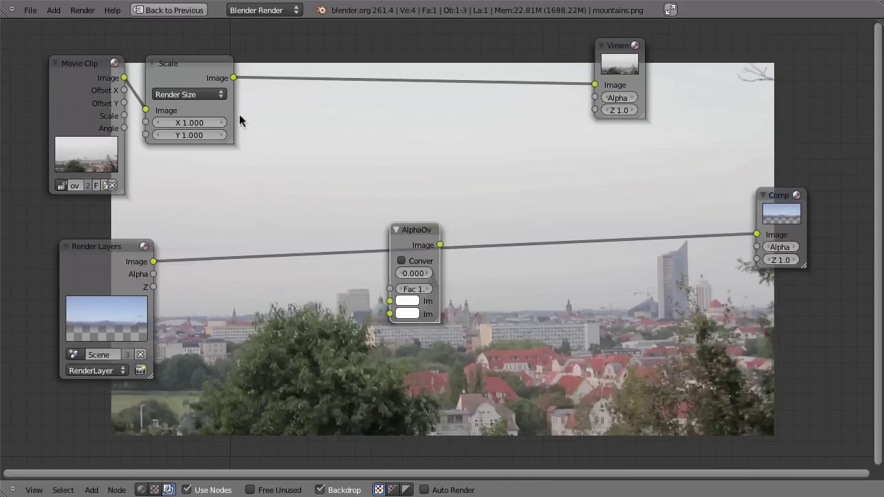
drag(233, 77, 390, 303)
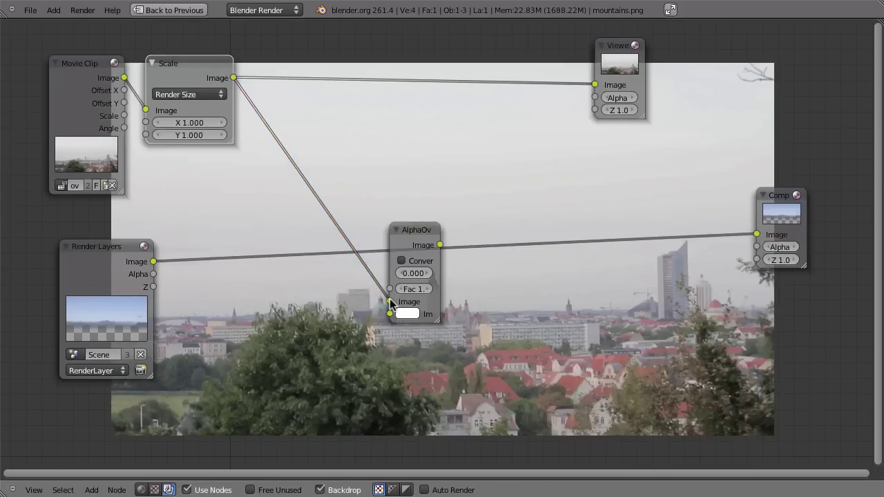
drag(406, 234, 379, 129)
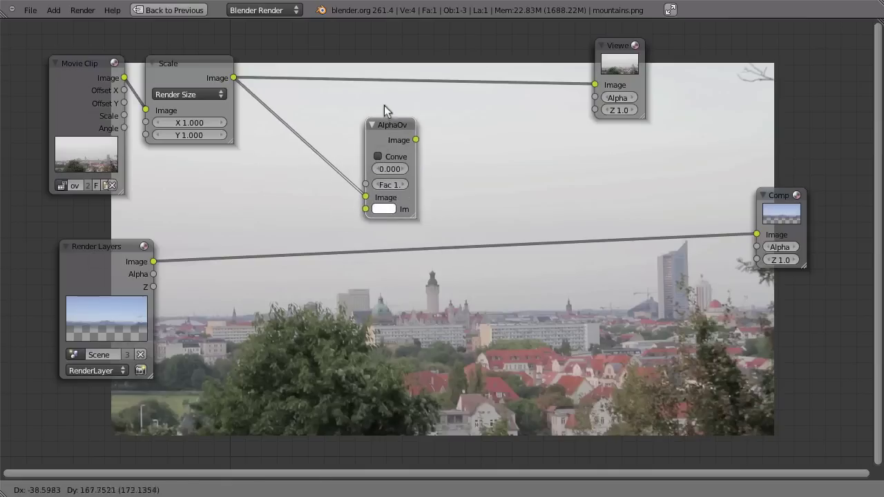
click(152, 260)
drag(250, 198, 374, 203)
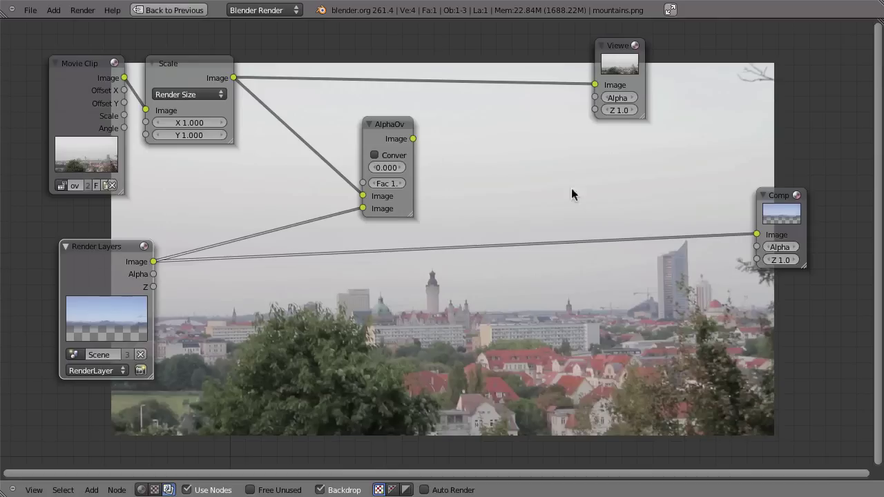
ctrl+shift+click(385, 131)
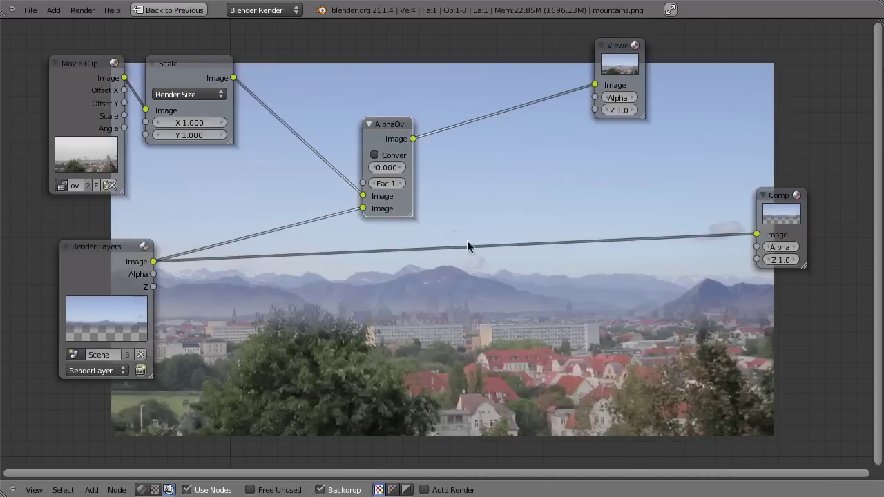
middle_drag(460, 302, 373, 268)
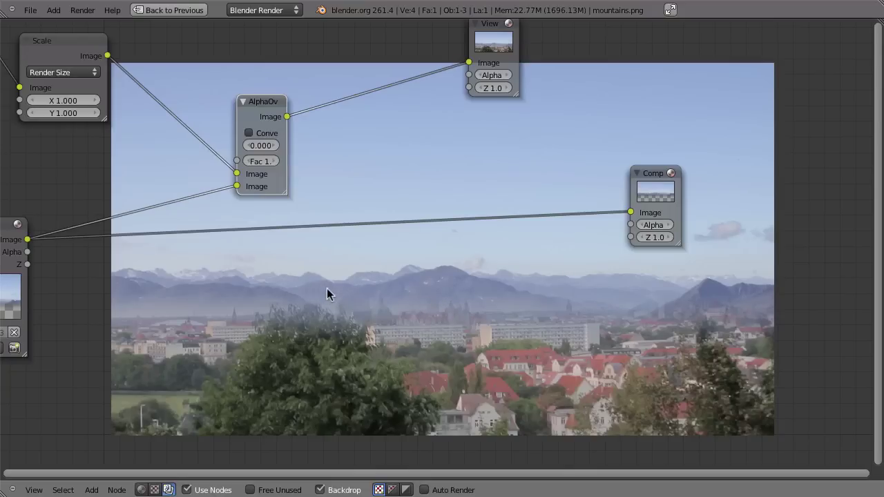
- Preview the Scale node's output in the Viewer and move AlphaOver to the right
ctrl+shift+click(71, 41)
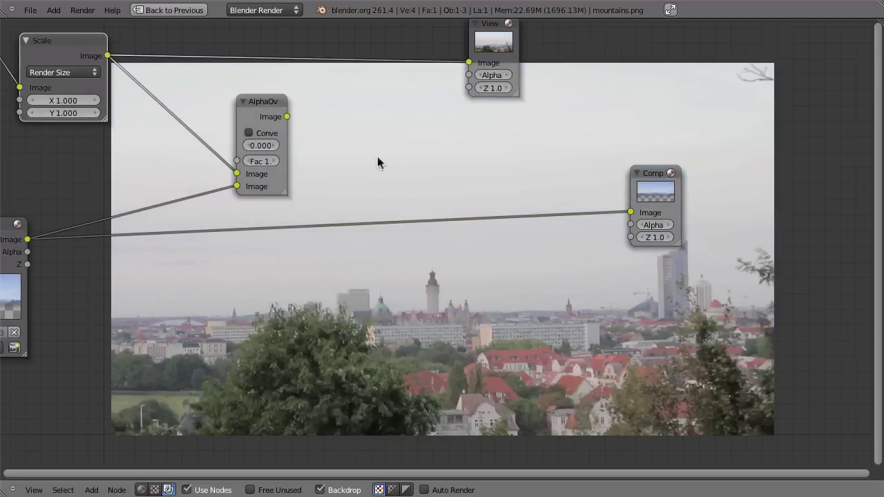
middle_drag(490, 313, 483, 256)
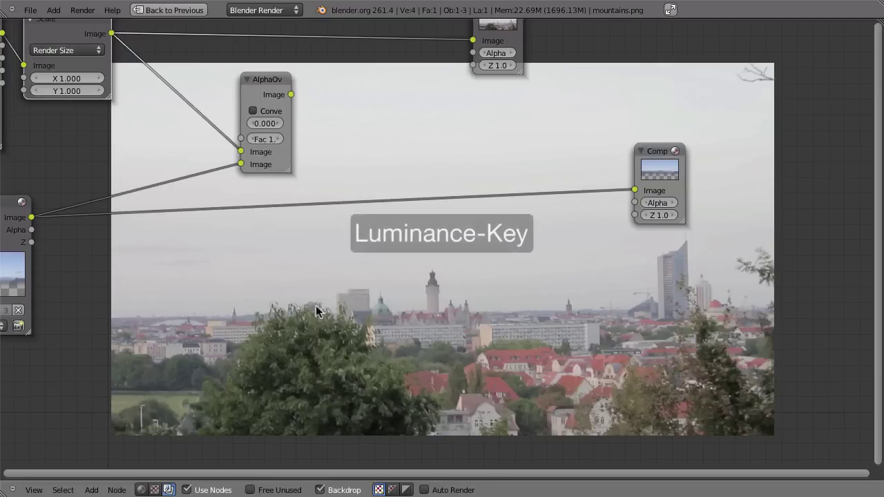
scroll(329, 332, down, 3)
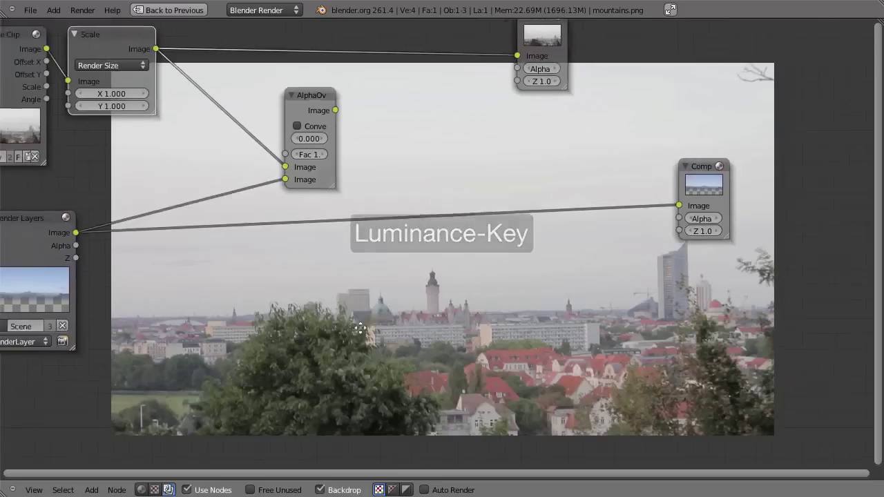
drag(305, 141, 427, 146)
- Add a Luminance Key node at the upper left fed by the scaled clip
key(shift+a)
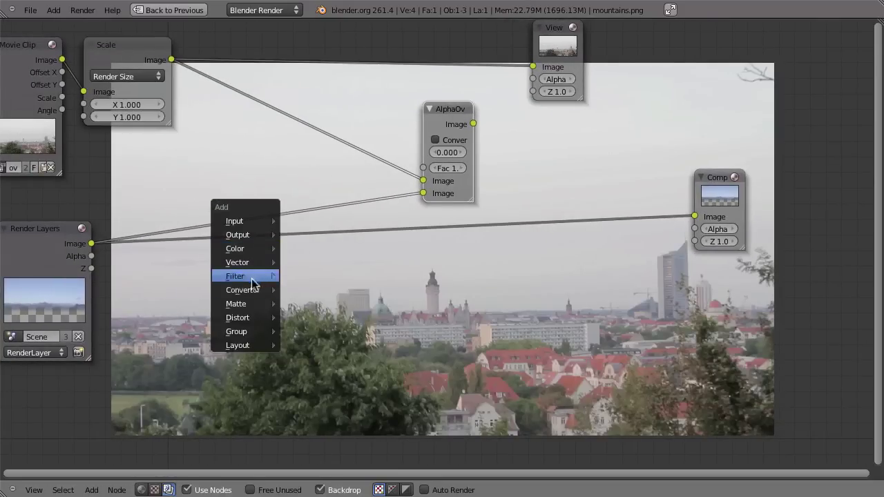
mouse_move(247, 303)
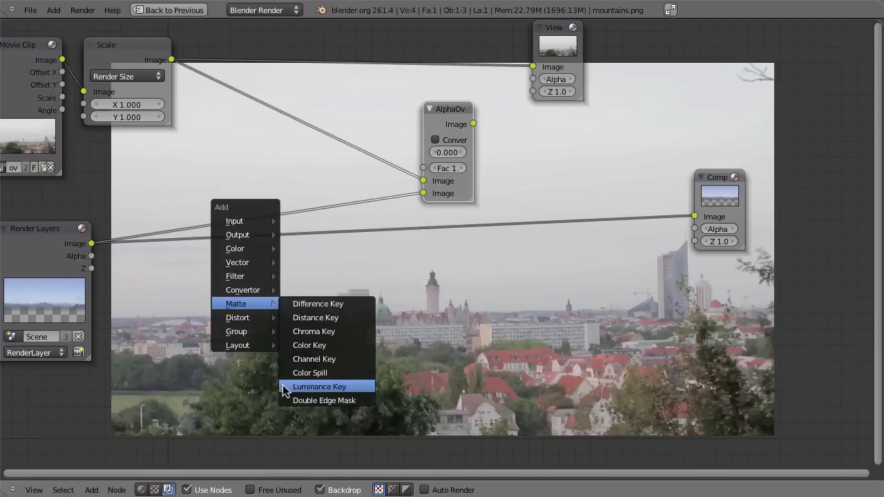
click(356, 388)
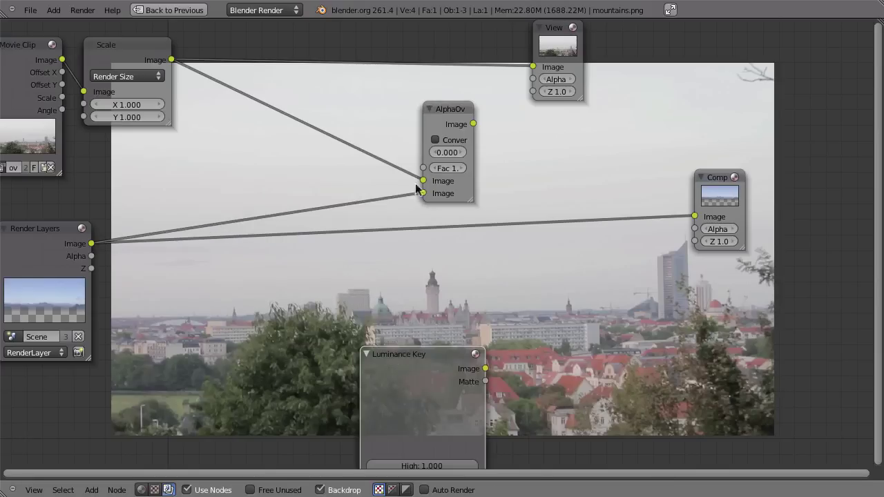
drag(462, 125, 530, 133)
drag(409, 361, 267, 95)
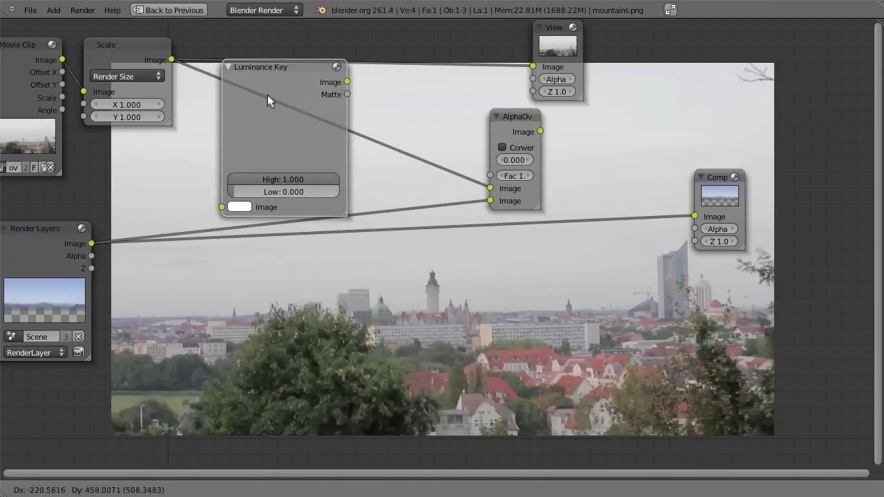
drag(172, 60, 222, 209)
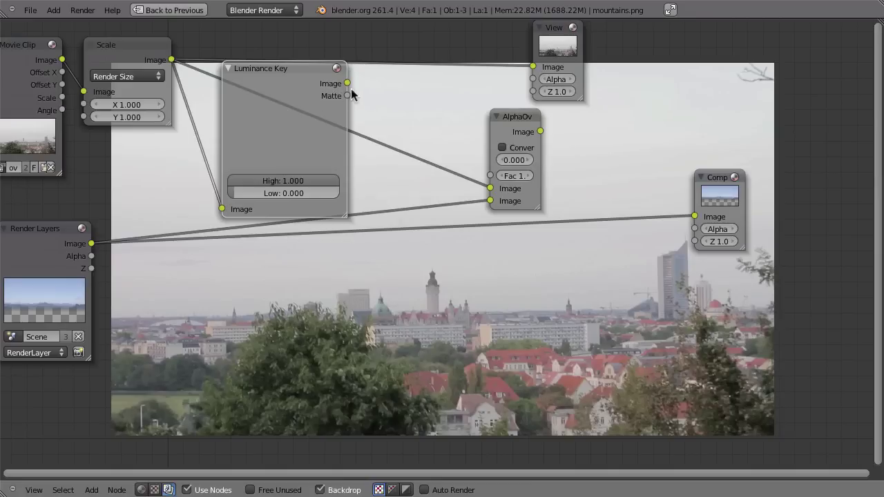
- Send the Luminance Key matte to the Viewer and nudge the nodes into place
ctrl+shift+click(283, 102)
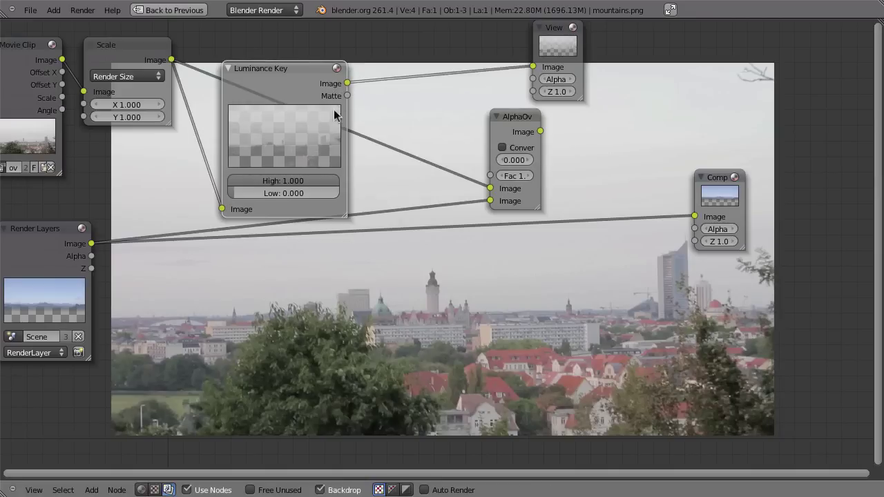
ctrl+shift+click(331, 157)
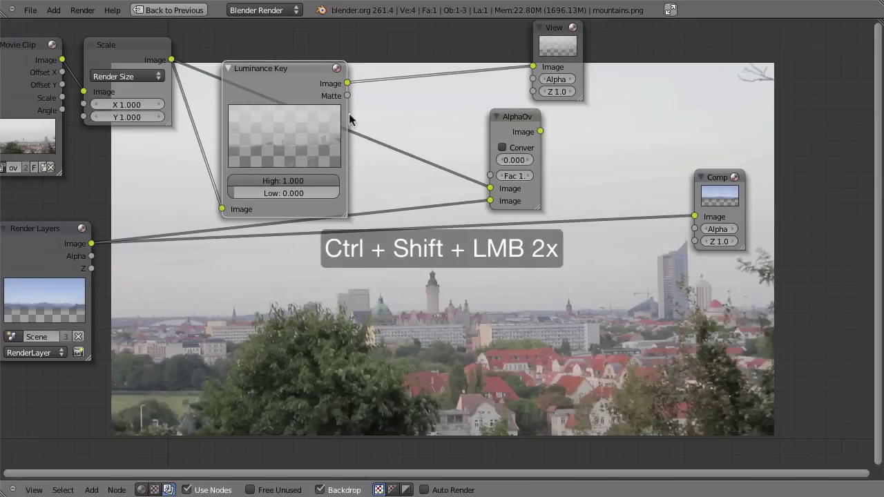
ctrl+shift+click(269, 115)
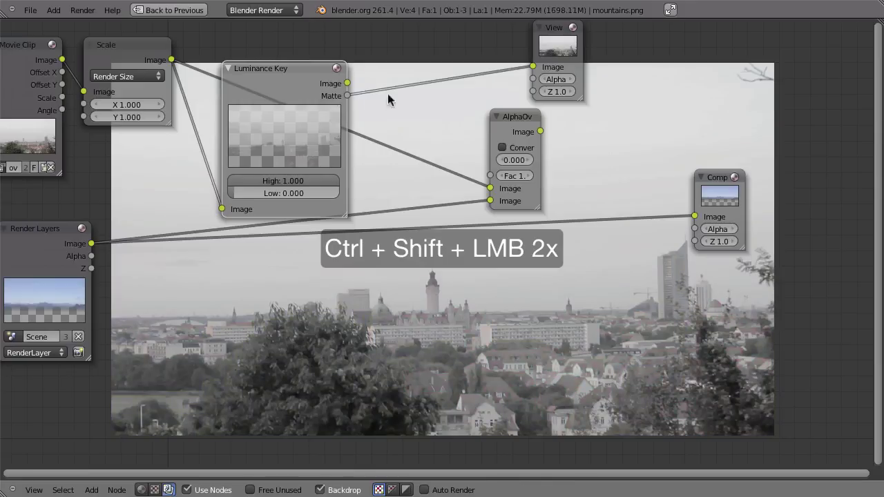
drag(570, 54, 572, 51)
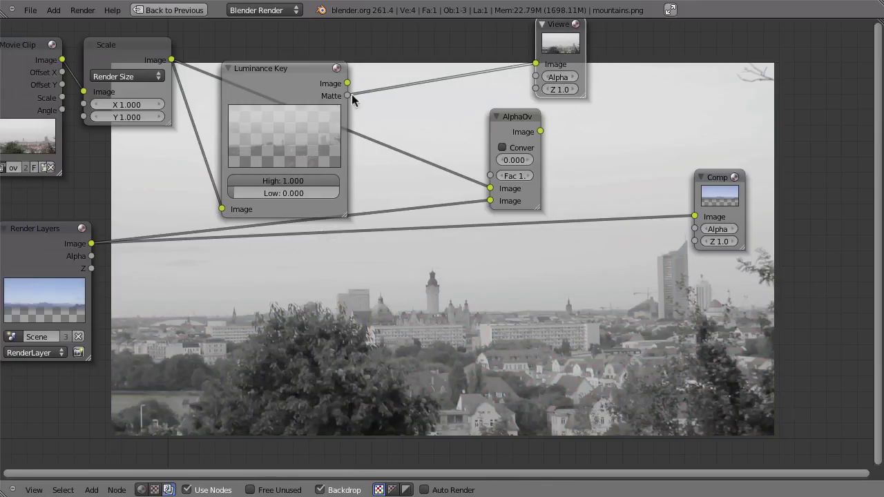
drag(275, 88, 281, 86)
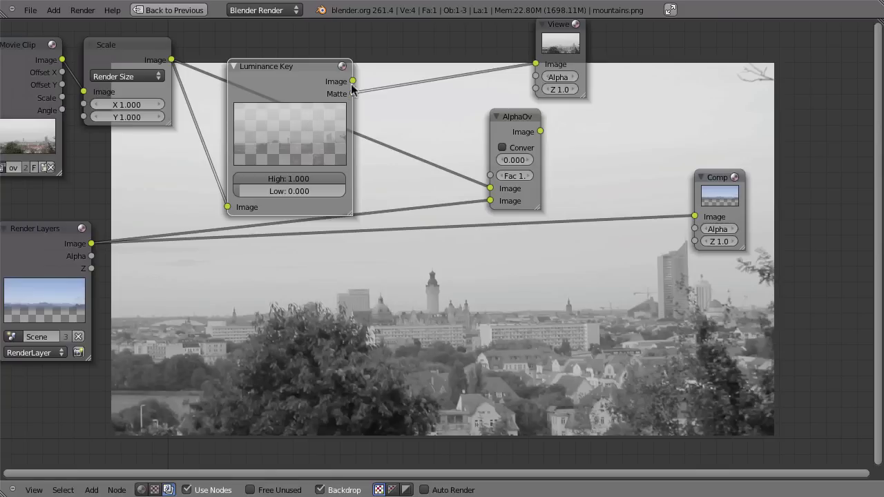
- Hide unused sockets, then set Luminance Key Low to 0.423 and High to 0.560
key(ctrl+h)
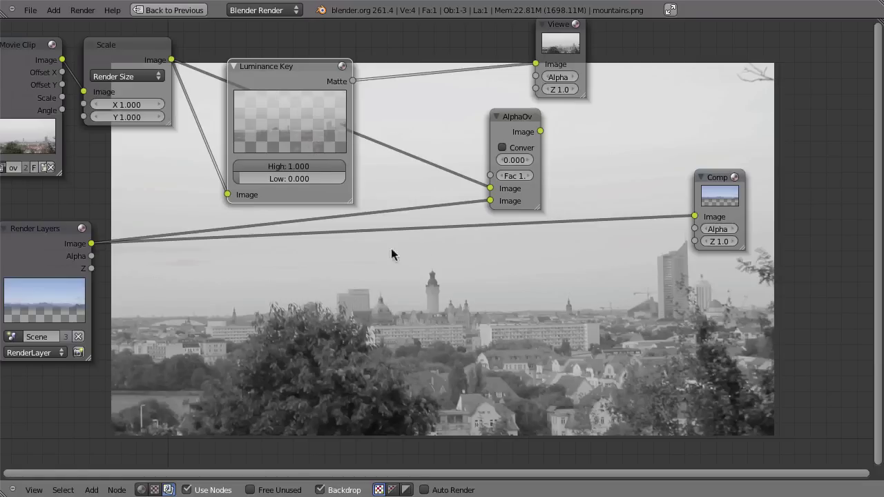
click(238, 178)
text(0.2)
key(Return)
drag(261, 180, 292, 181)
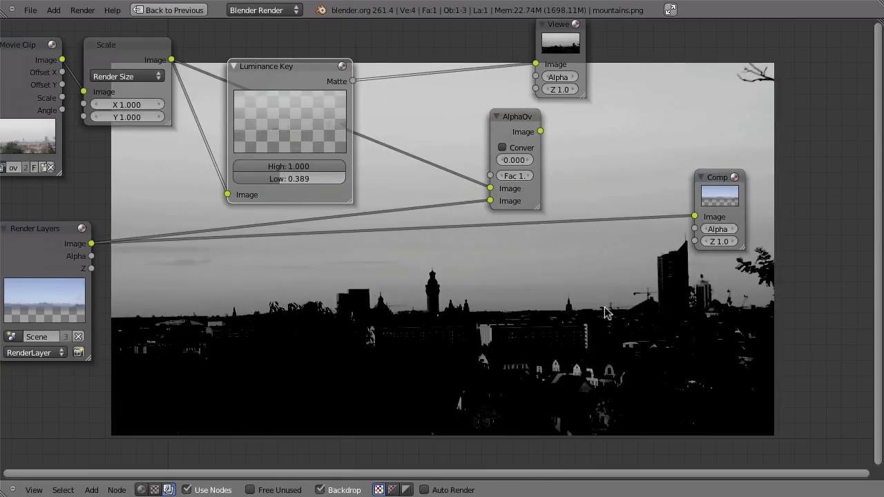
mouse_move(276, 180)
mouse_down()
mouse_move(309, 187)
mouse_move(282, 179)
mouse_up()
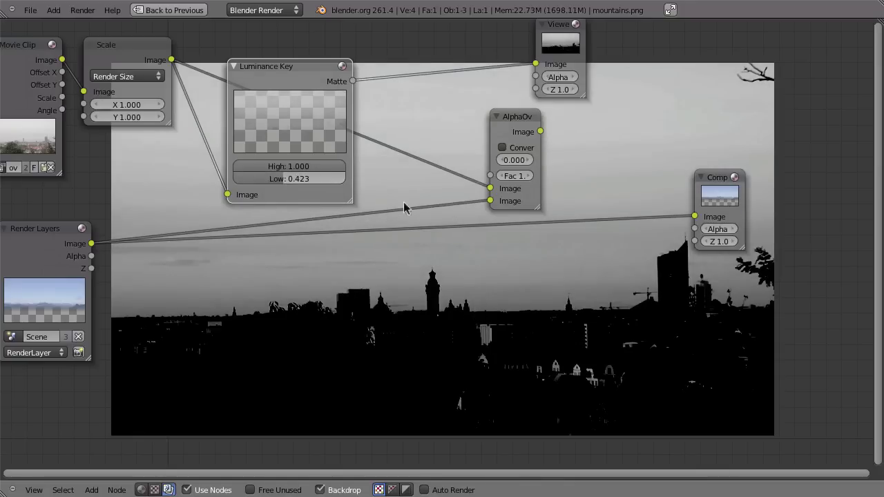
drag(322, 172, 293, 166)
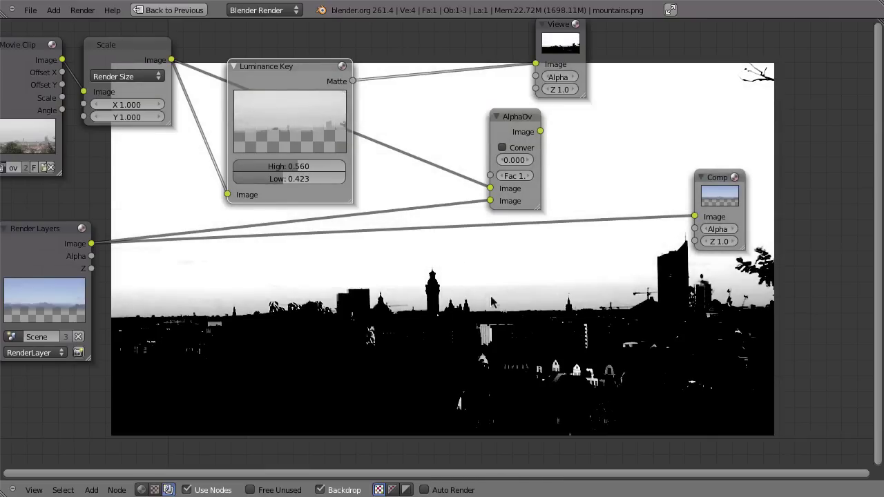
key(Home)
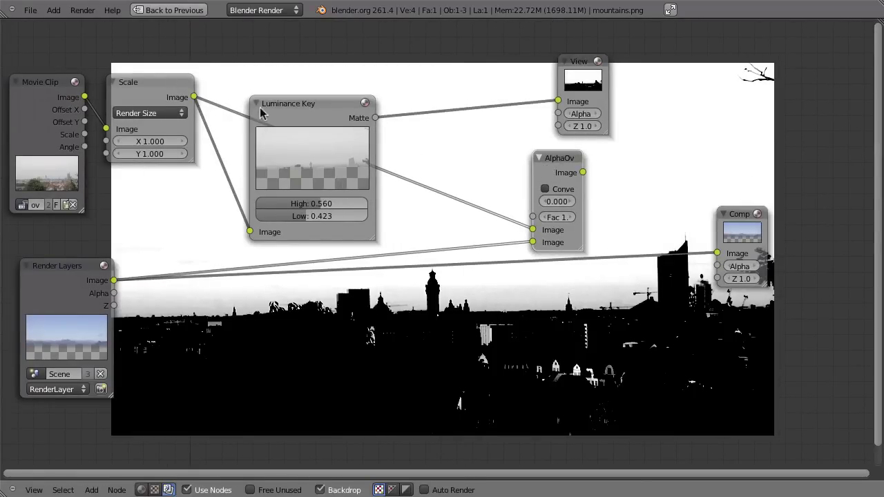
- Compare the render's image and alpha against the Luminance Key city matte in the viewer
shift+scroll(428, 310, down, 1)
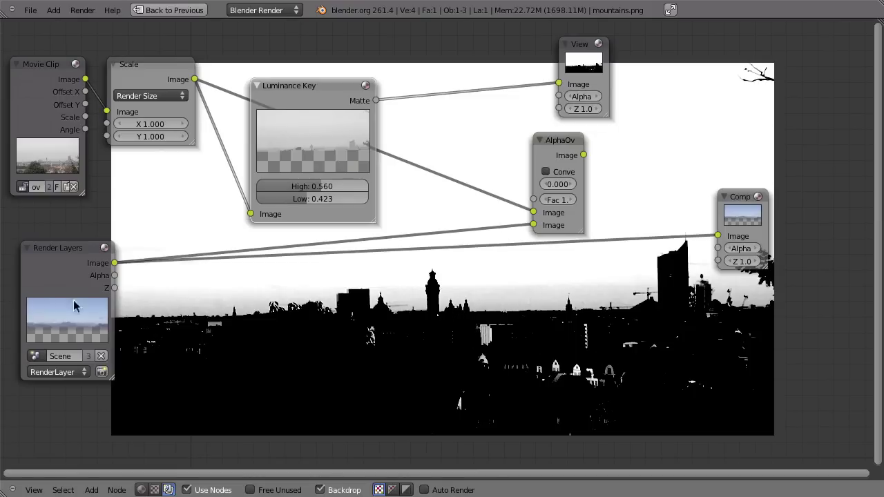
drag(59, 277, 68, 274)
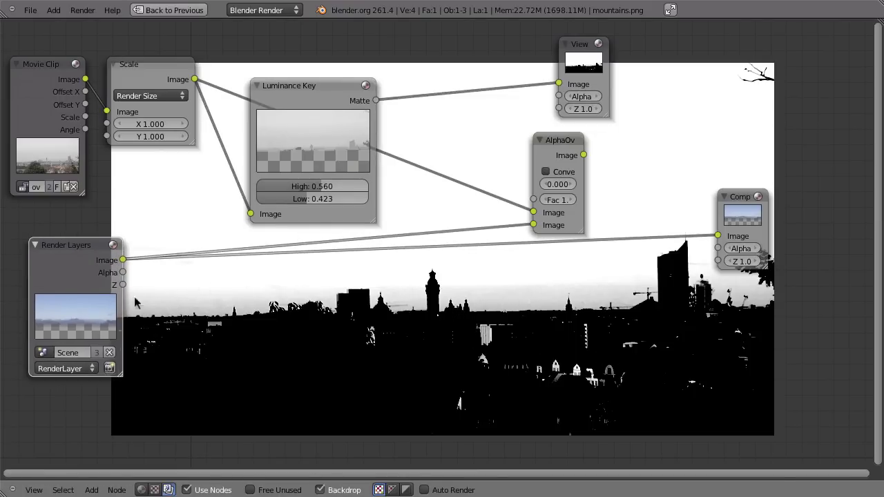
ctrl+shift+click(67, 274)
ctrl+shift+click(70, 283)
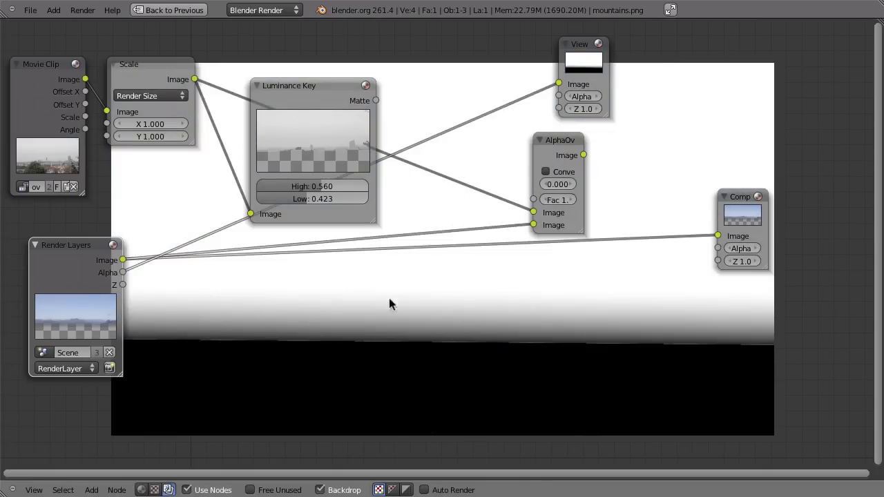
ctrl+shift+click(316, 105)
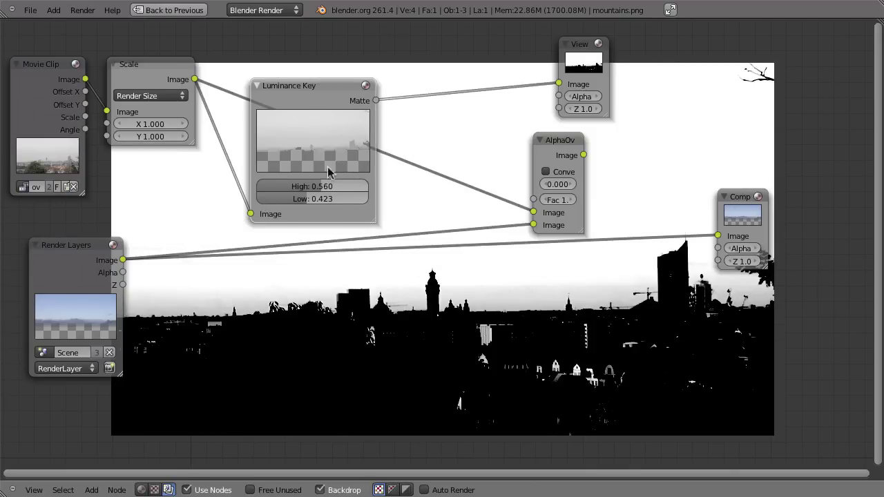
ctrl+shift+click(77, 267)
ctrl+shift+click(77, 268)
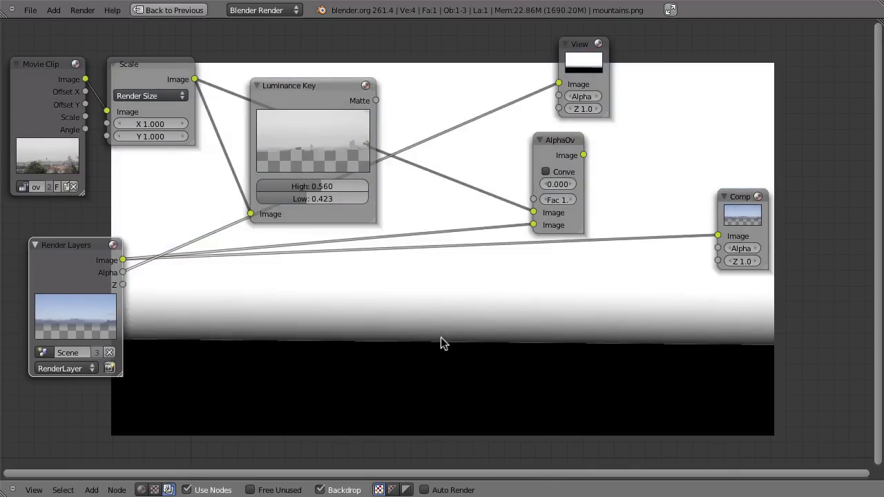
ctrl+shift+click(291, 99)
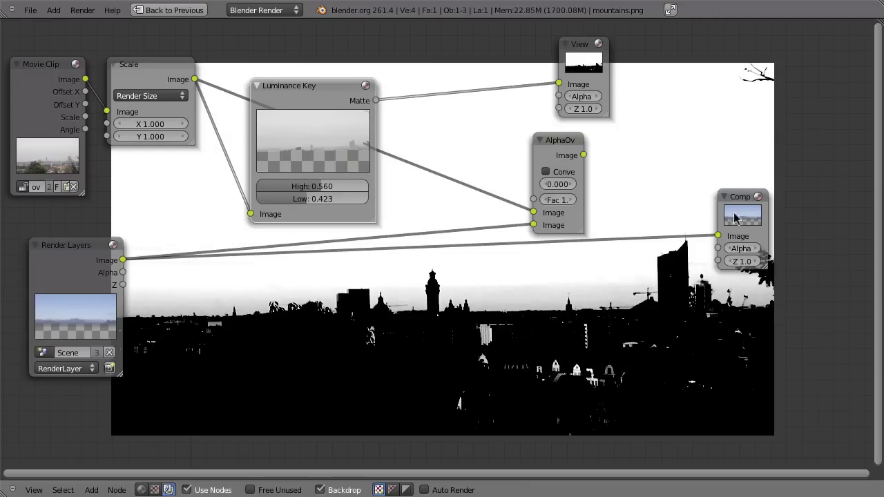
- Cut the Composite node's link from Render Layers and move Composite to the upper right
key(g)
click(598, 301)
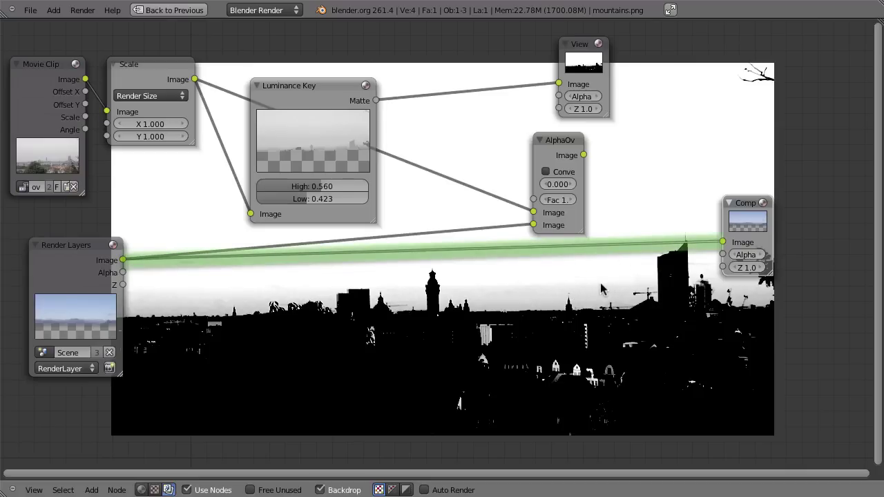
ctrl+right_drag(656, 159, 658, 252)
mouse_move(737, 220)
mouse_down()
mouse_move(745, 187)
mouse_move(828, 136)
mouse_move(820, 128)
mouse_up()
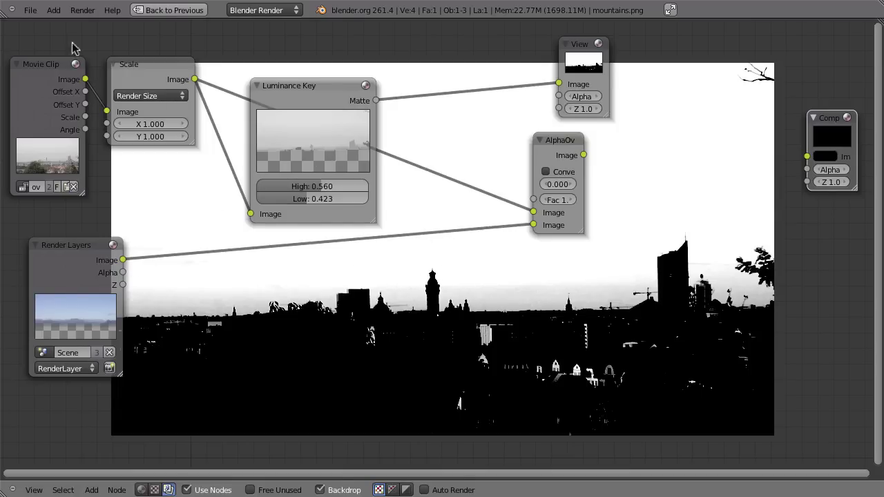
click(31, 11)
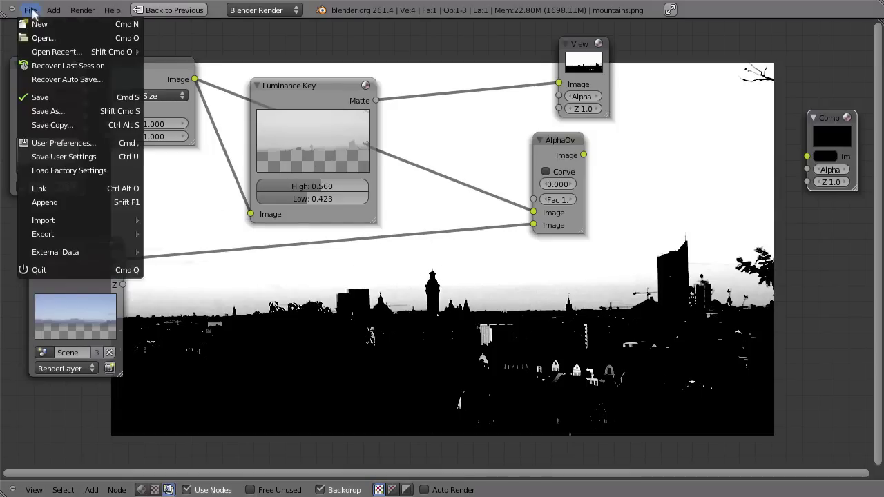
click(72, 147)
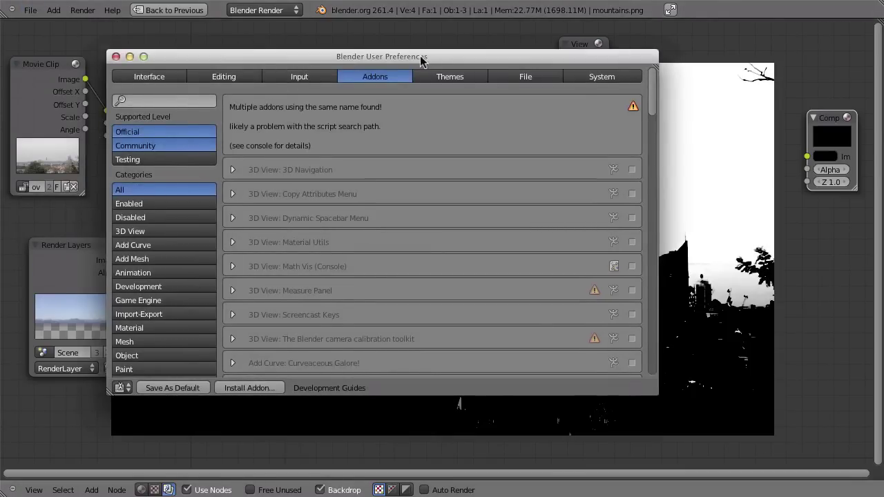
click(469, 68)
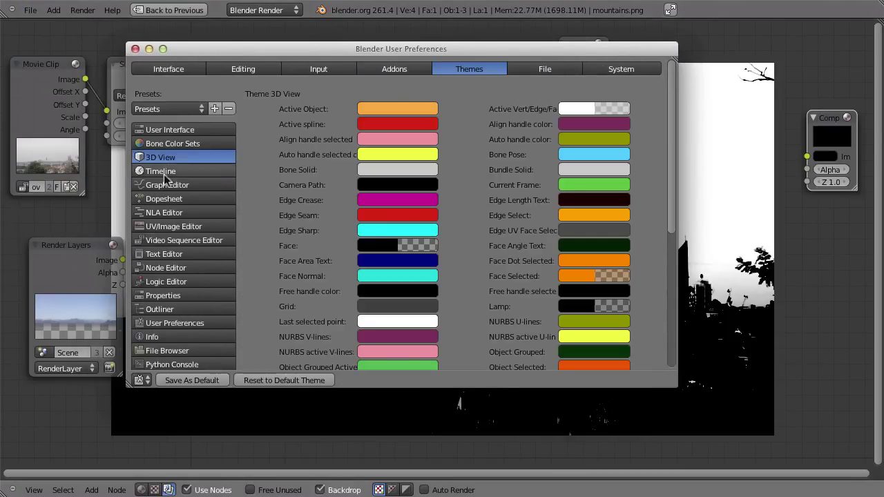
click(166, 268)
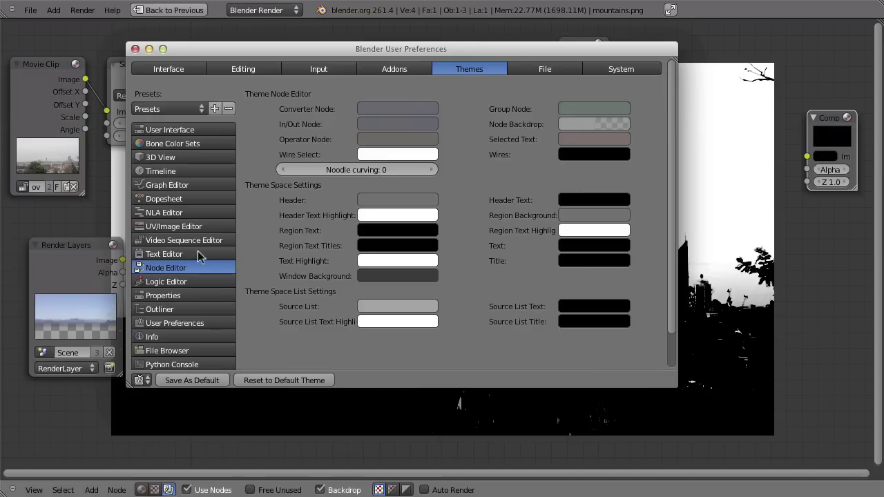
click(429, 170)
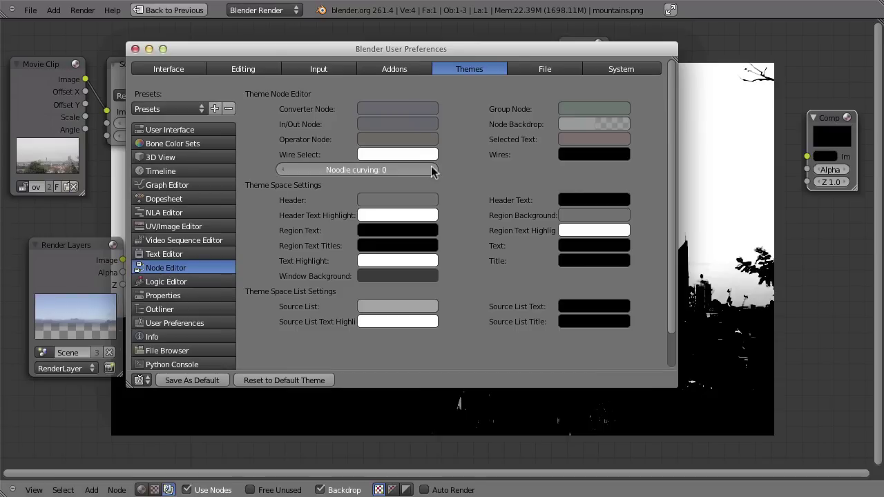
click(429, 170)
click(430, 171)
click(429, 170)
click(429, 170)
drag(367, 53, 742, 45)
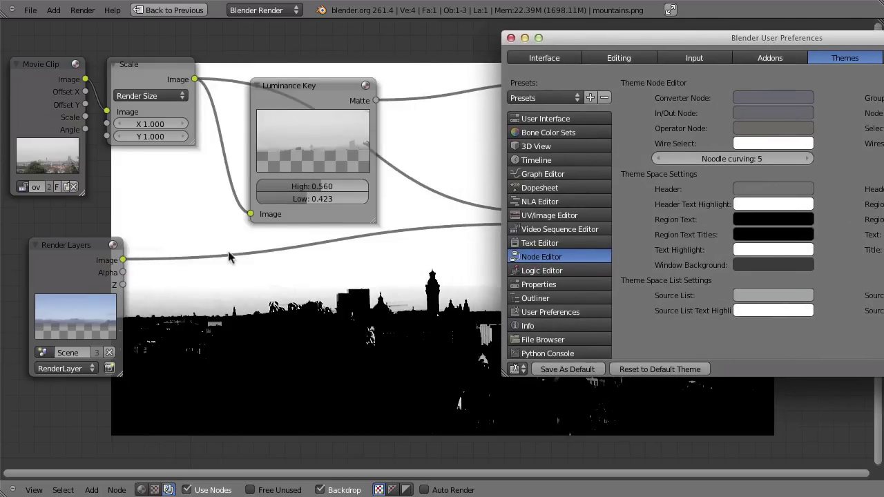
drag(618, 38, 587, 99)
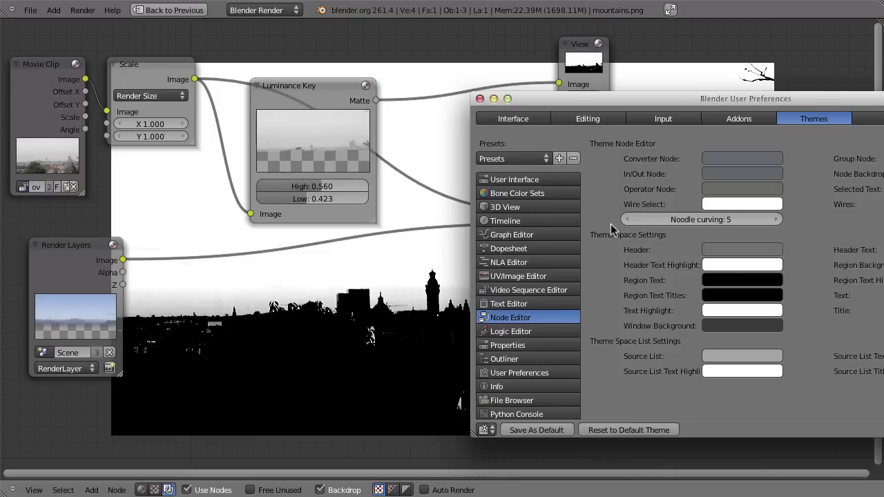
drag(739, 221, 691, 226)
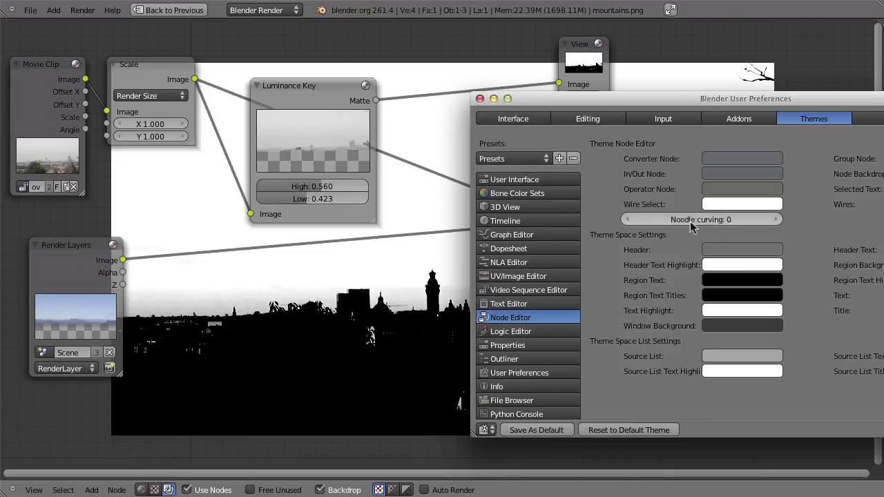
click(480, 98)
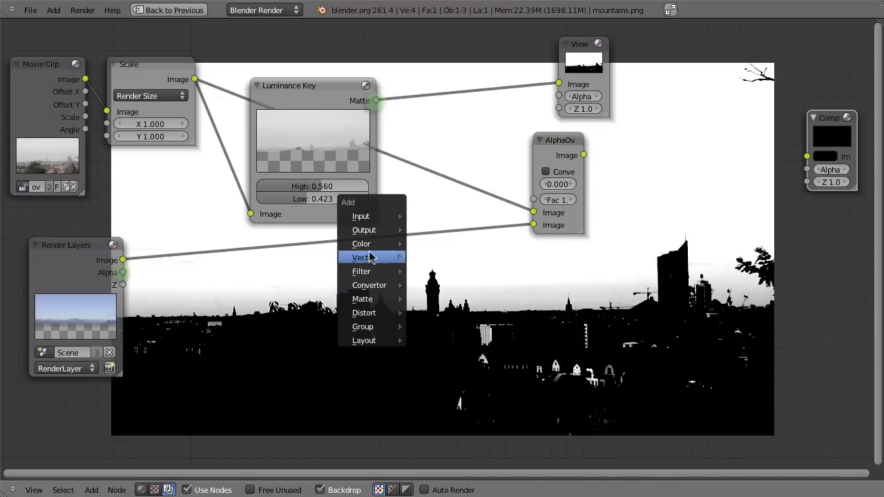
- Add a Math node fed by the Luminance Key matte and the Render Layers alpha
mouse_move(360, 246)
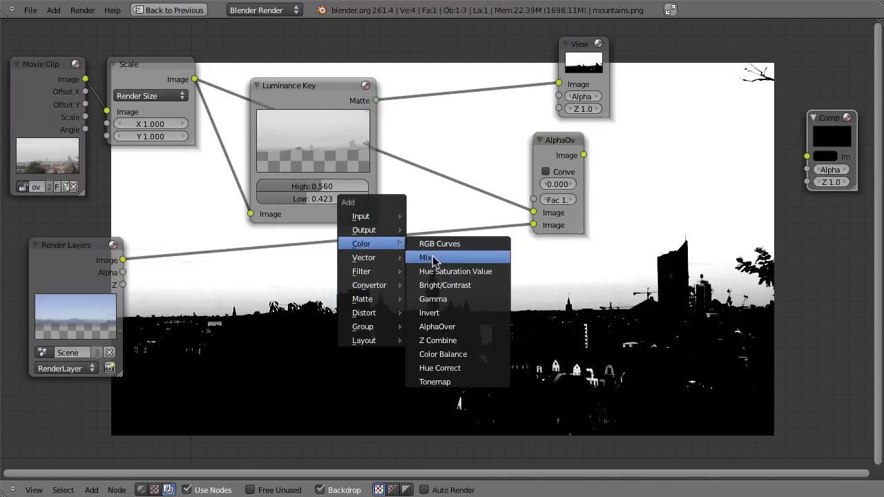
mouse_move(372, 289)
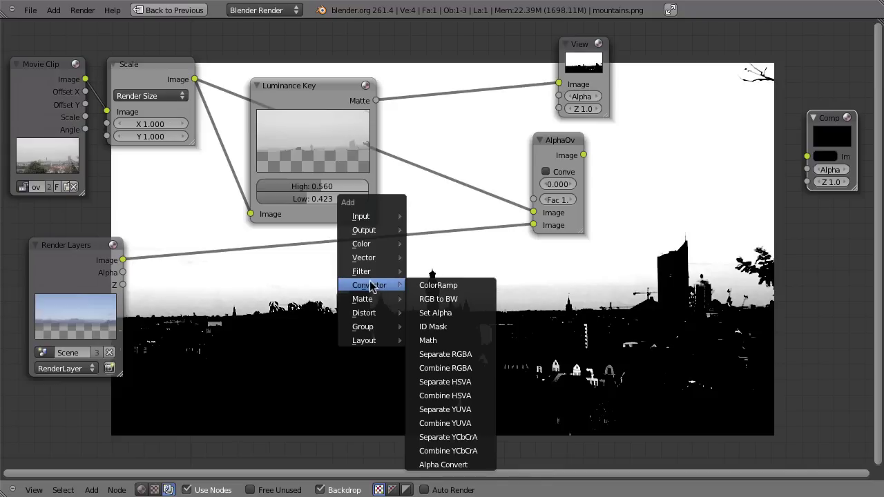
click(459, 339)
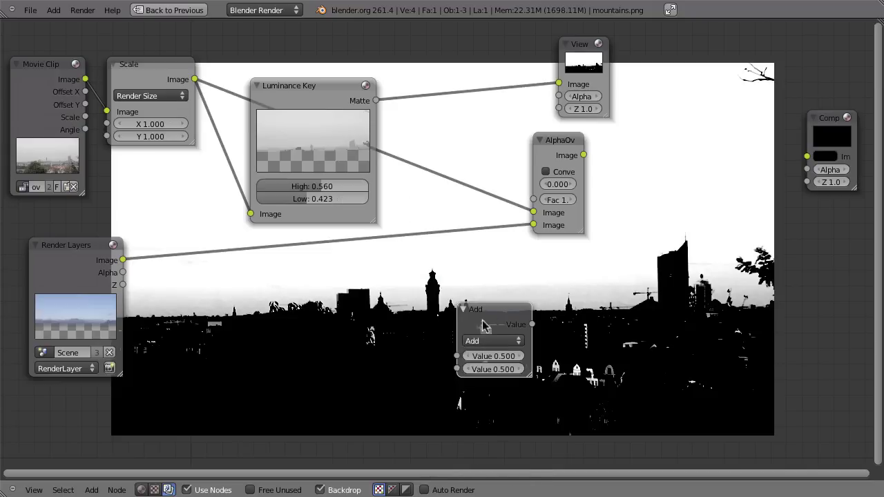
drag(375, 100, 456, 355)
drag(494, 323, 469, 316)
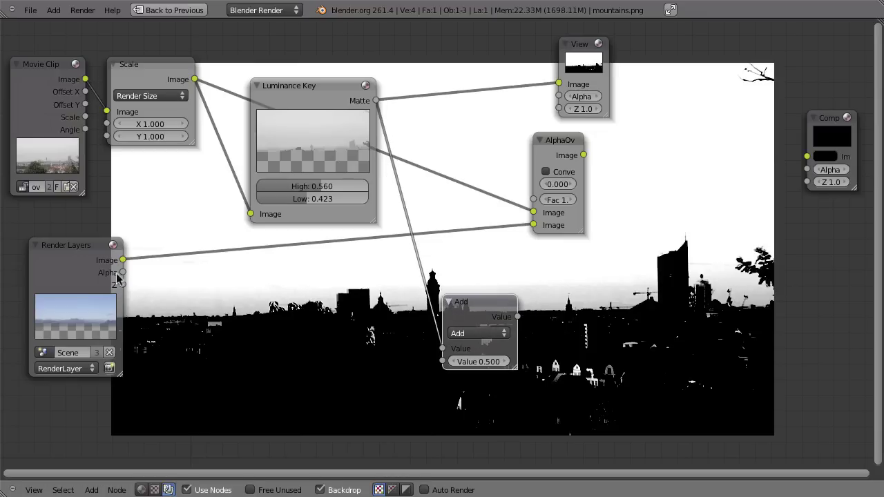
drag(134, 276, 445, 360)
- Set the Math operation to Multiply and preview its result in the viewer
click(469, 334)
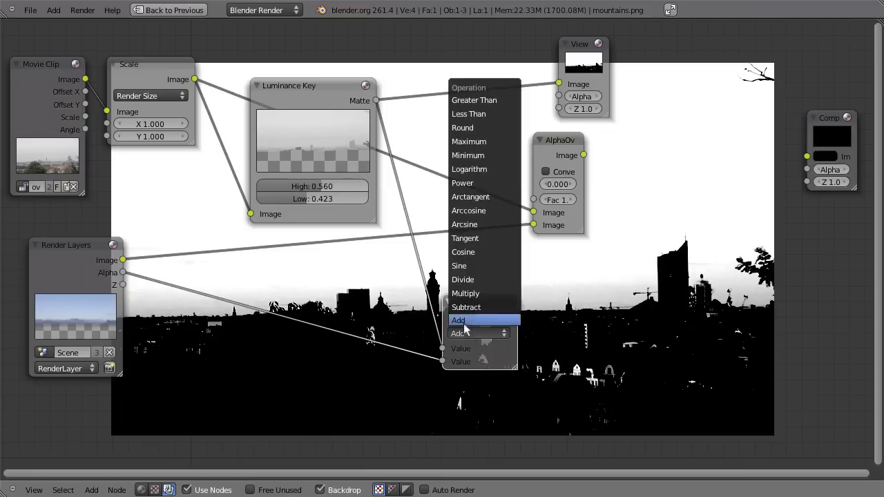
click(464, 293)
ctrl+shift+click(470, 314)
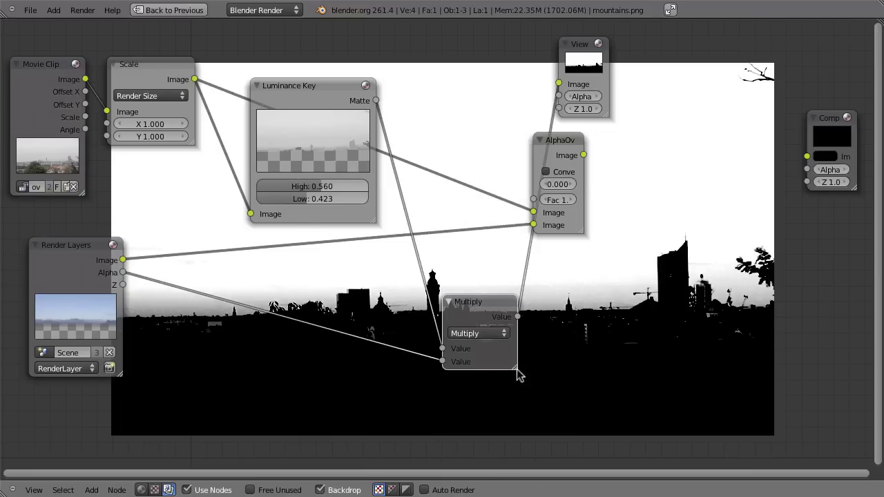
middle_drag(557, 366, 482, 296)
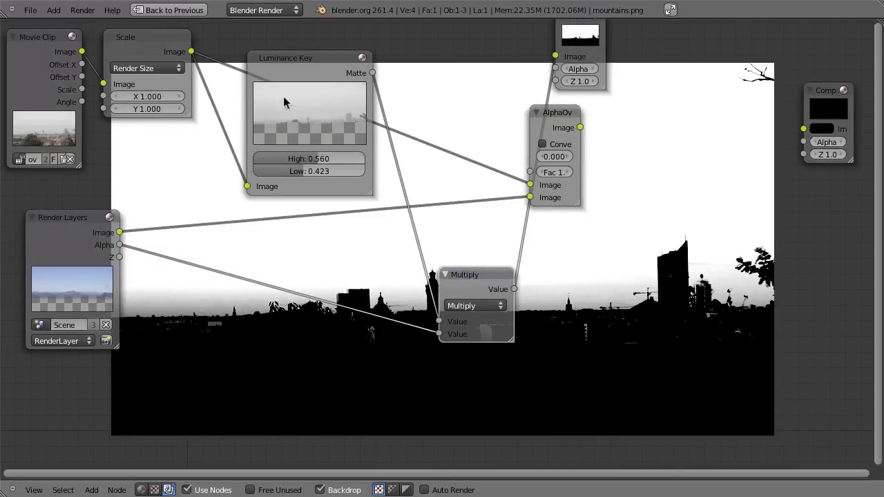
- Preview the Multiply matte, reframe the node tree, and shift the Multiply node left
ctrl+shift+click(26, 241)
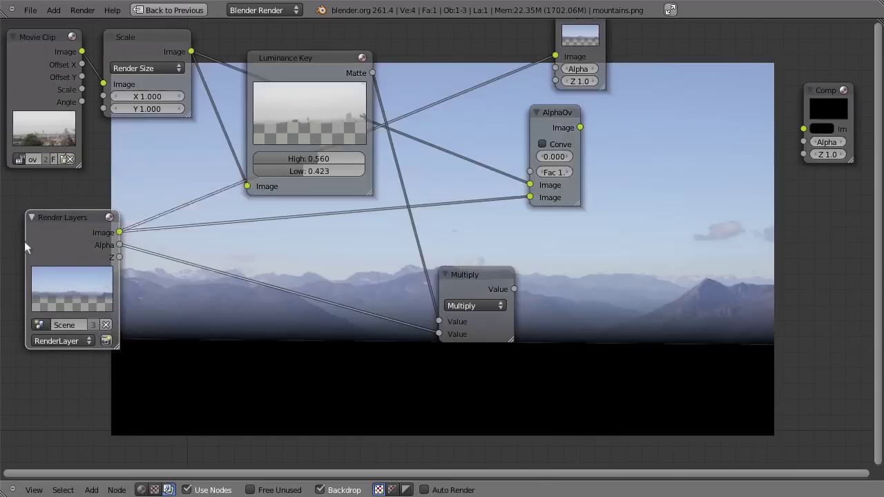
ctrl+shift+click(470, 275)
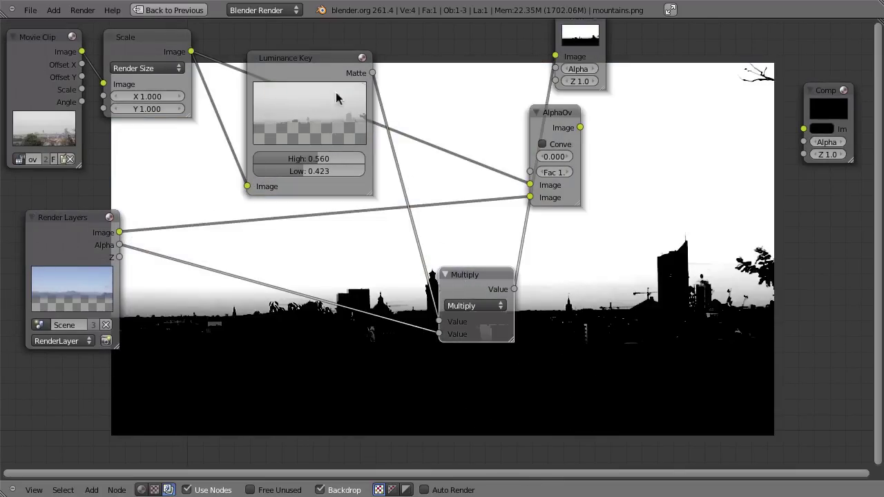
middle_drag(578, 328, 381, 227)
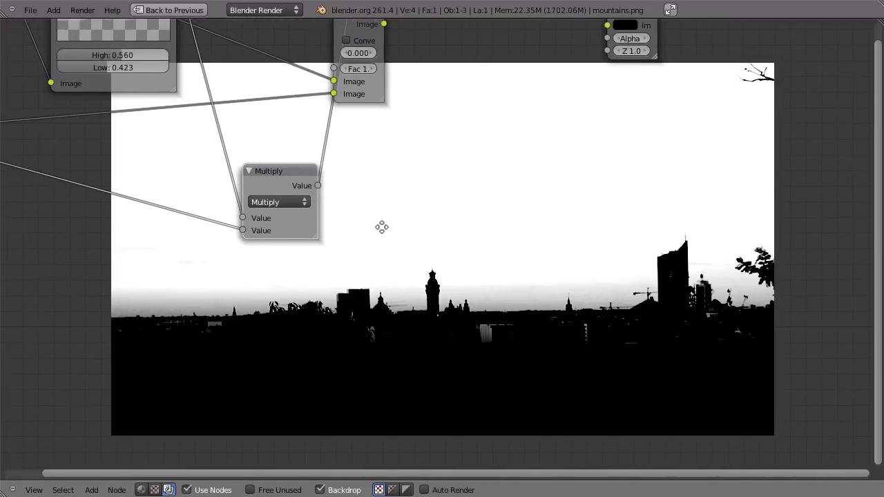
key(Home)
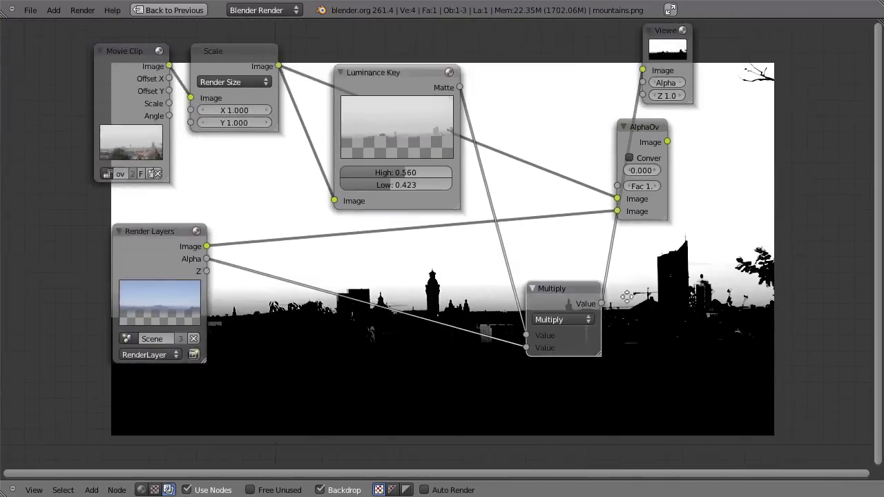
middle_drag(530, 331, 480, 317)
drag(480, 316, 403, 319)
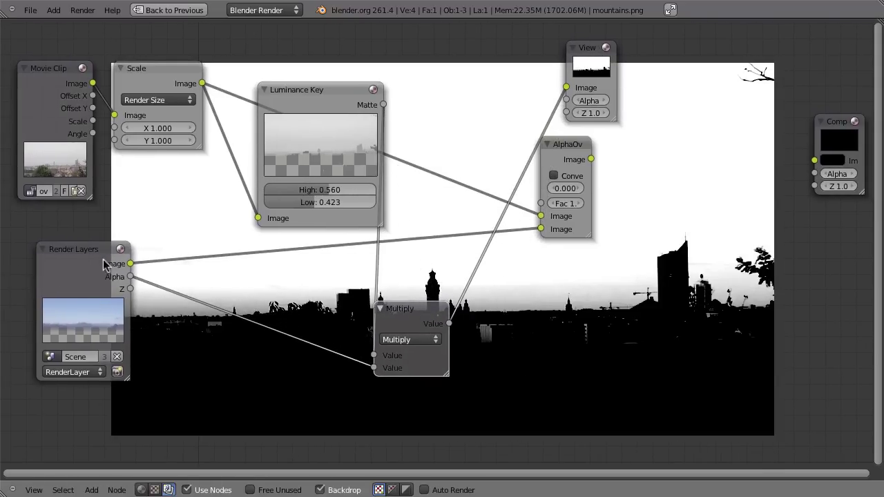
- Check the render's Image and Alpha outputs, then view the Multiply output again
ctrl+shift+click(80, 285)
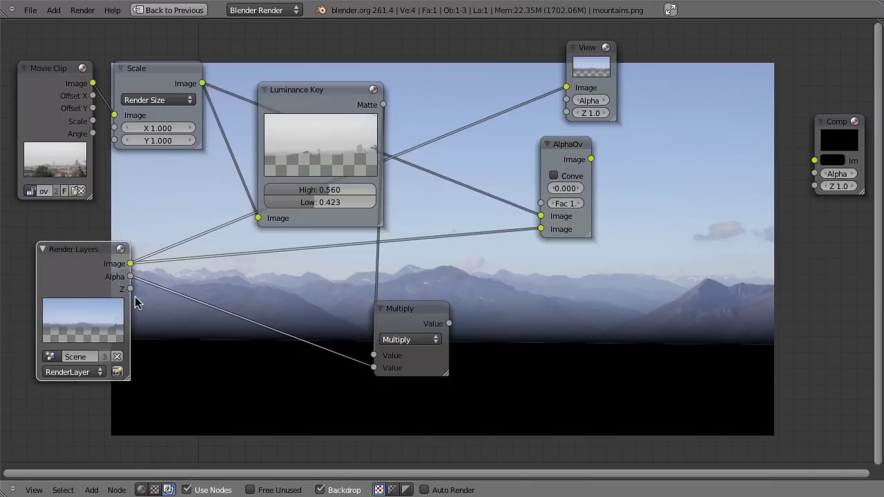
ctrl+shift+click(85, 275)
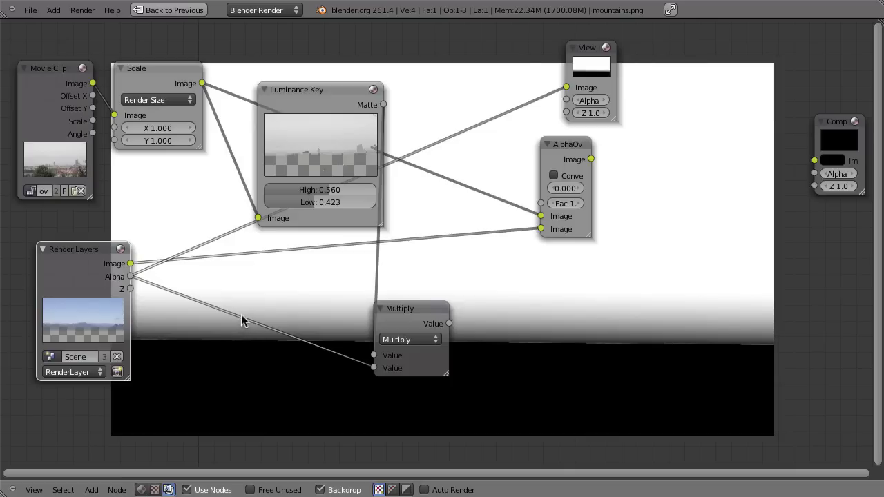
ctrl+shift+click(418, 319)
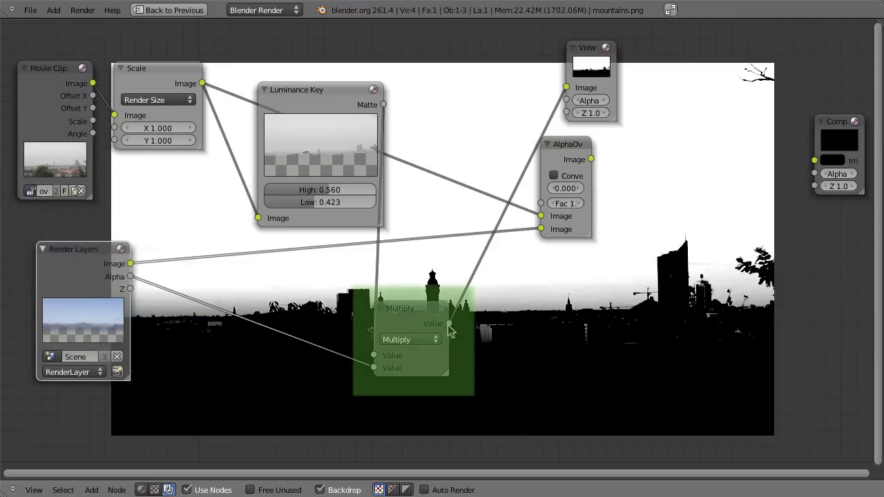
drag(448, 324, 552, 323)
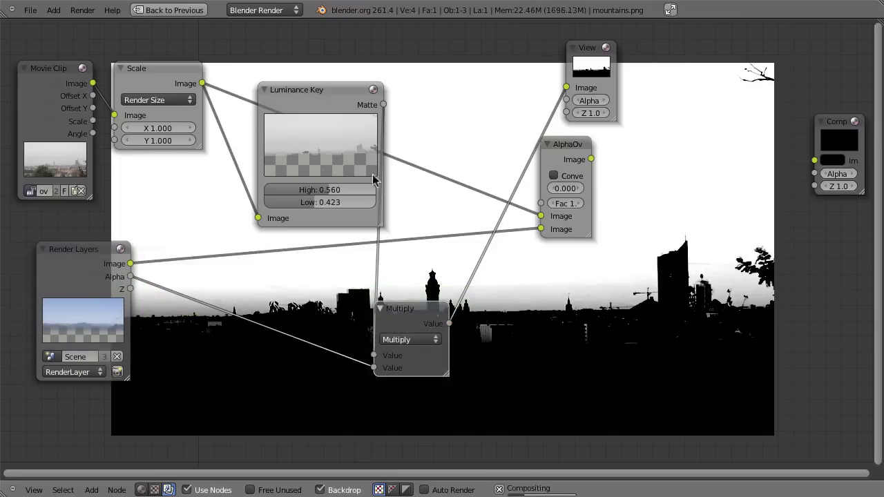
click(263, 90)
- Collapse the Luminance Key and Multiply nodes and place them side by side at the lower left
key(g)
click(226, 219)
drag(379, 310, 350, 295)
click(350, 295)
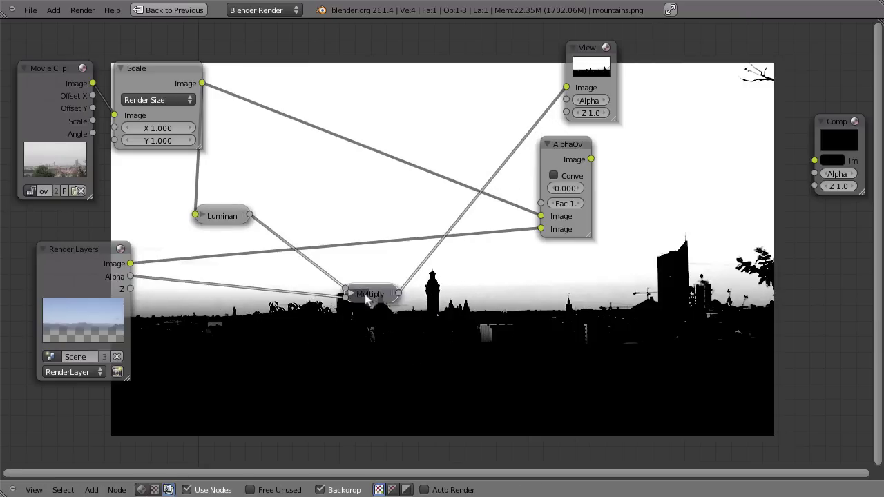
key(g)
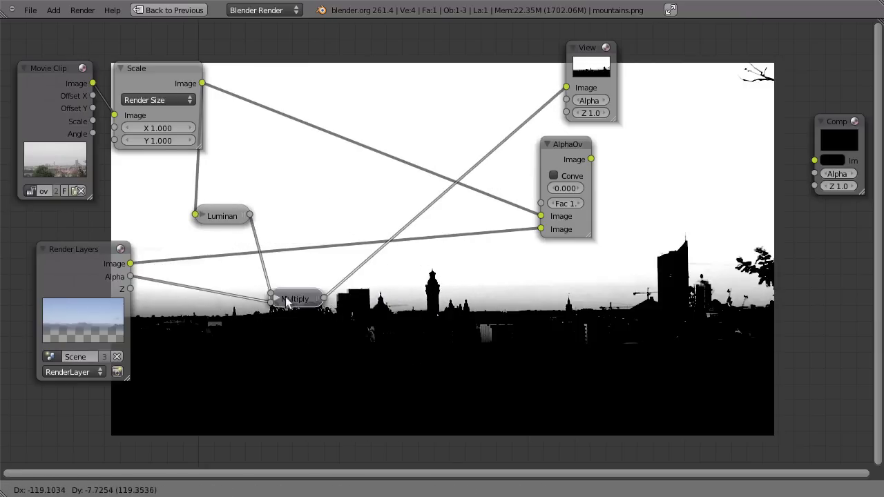
click(292, 287)
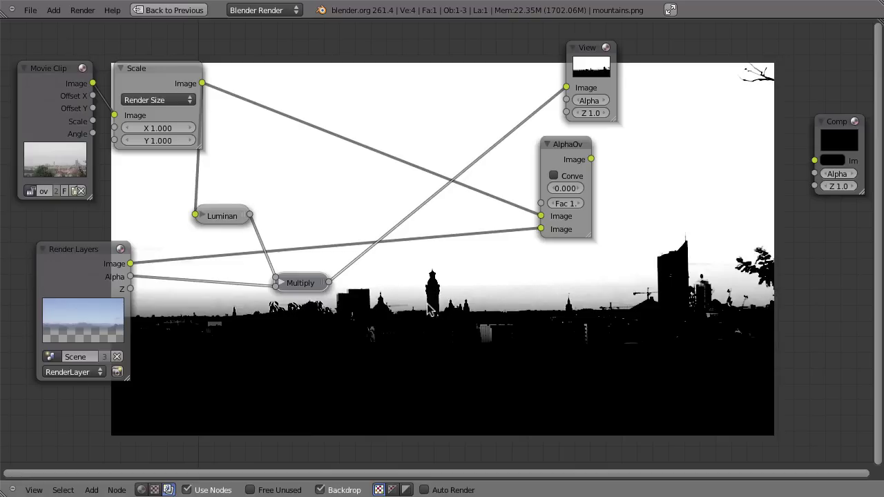
key(shift+a)
mouse_move(427, 286)
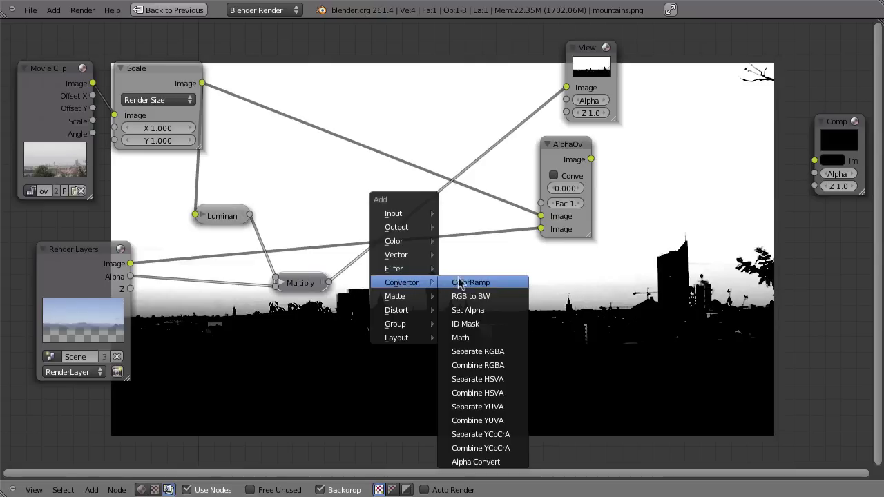
- Insert a Set Alpha node on the Render Layers→AlphaOver link, with Multiply feeding its Alpha
click(464, 310)
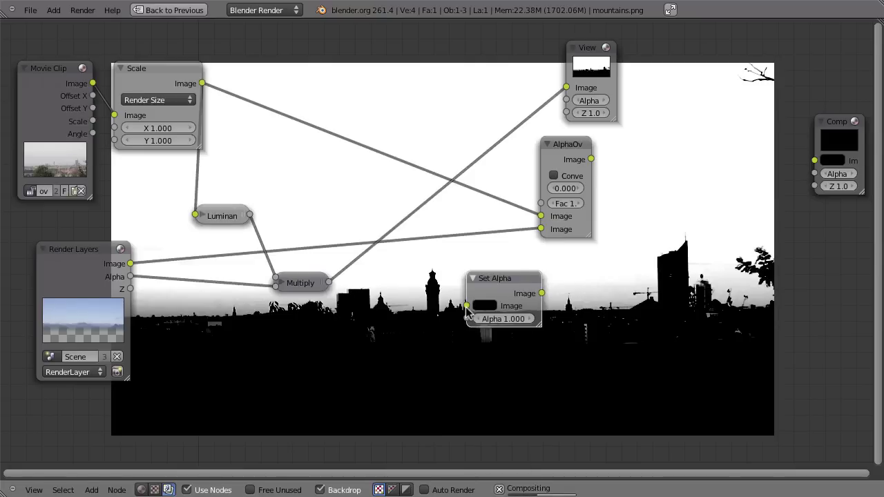
click(467, 242)
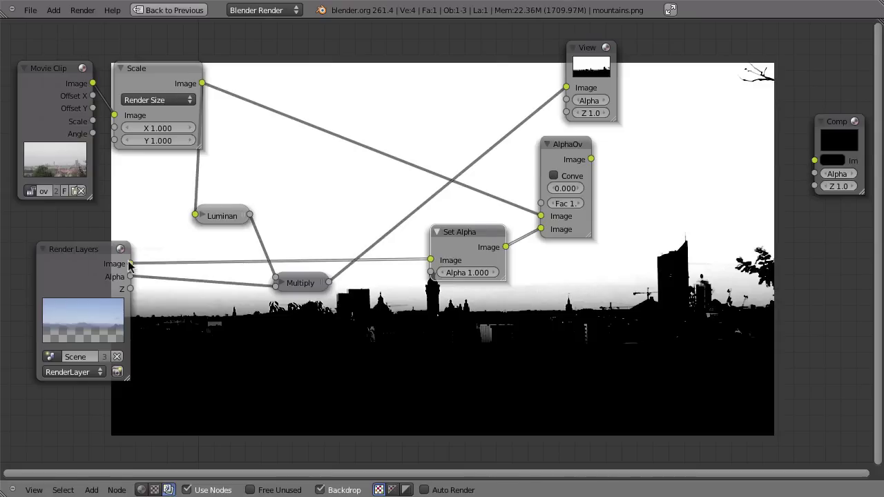
drag(449, 259, 454, 248)
right_click(454, 248)
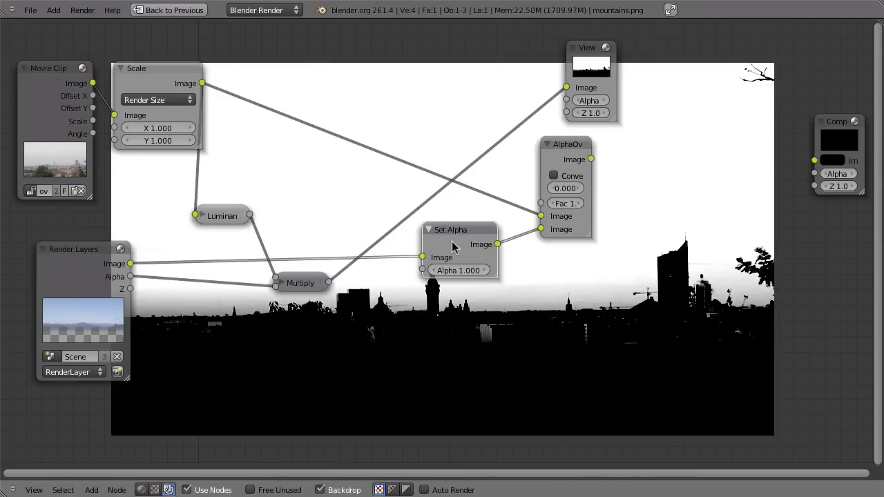
drag(450, 262, 453, 257)
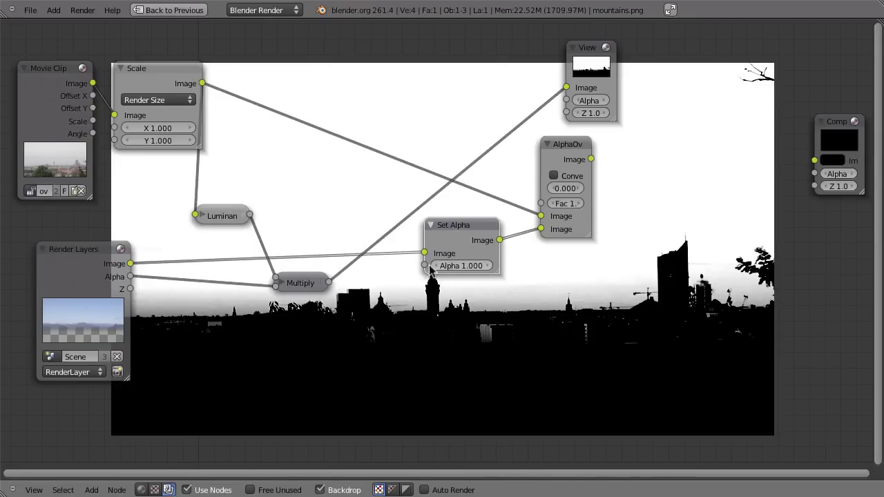
drag(329, 282, 445, 264)
- Preview the AlphaOver composite and widen the AlphaOver node to show its options
ctrl+shift+click(446, 264)
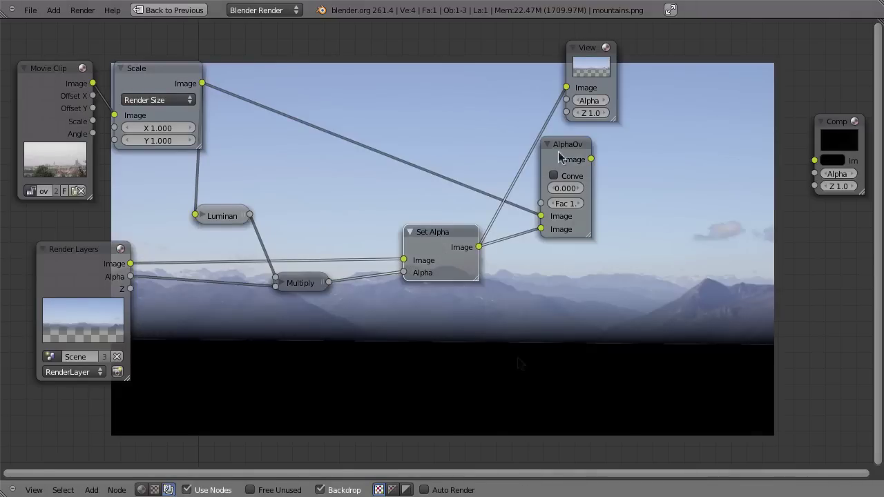
ctrl+shift+click(565, 153)
middle_drag(563, 290, 548, 207)
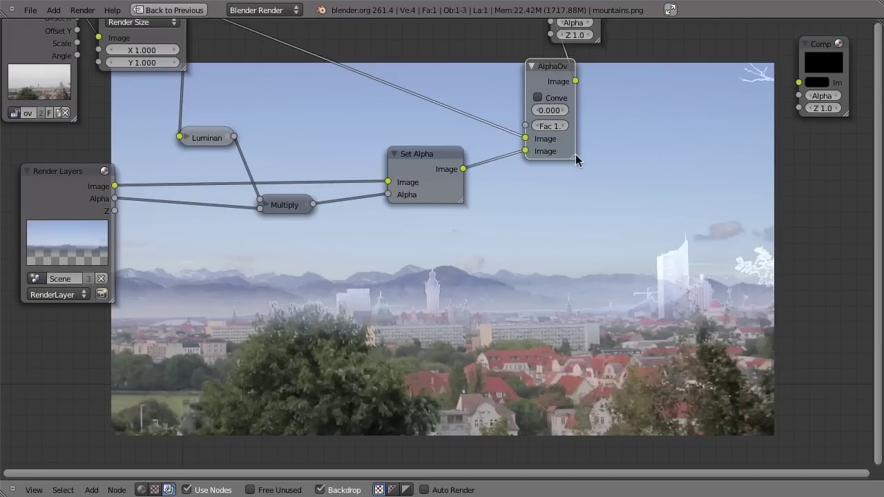
drag(576, 158, 599, 158)
- Enable Convert Prem on AlphaOver, then compare the Luminance Key and Set Alpha previews
click(537, 97)
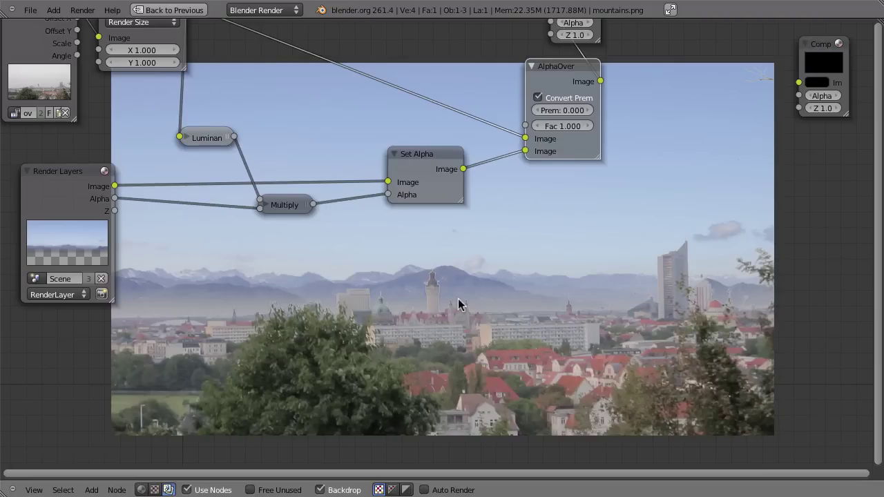
ctrl+shift+click(199, 137)
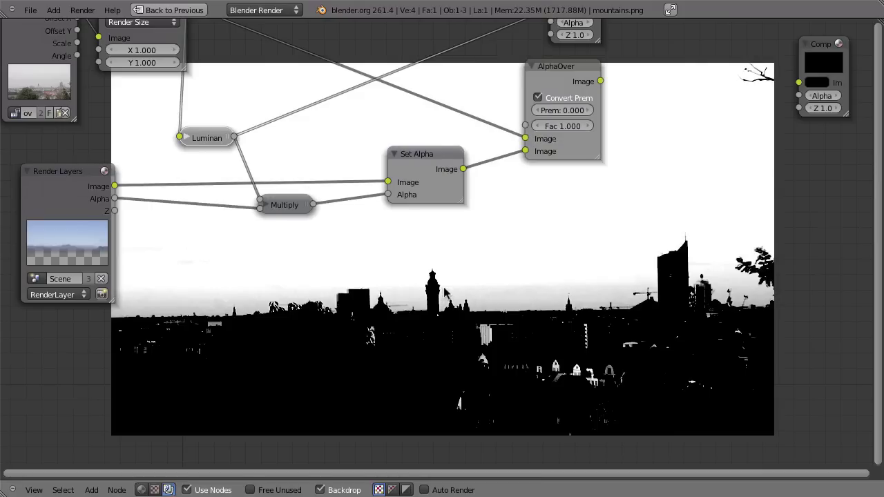
ctrl+shift+click(423, 165)
middle_drag(503, 153, 536, 161)
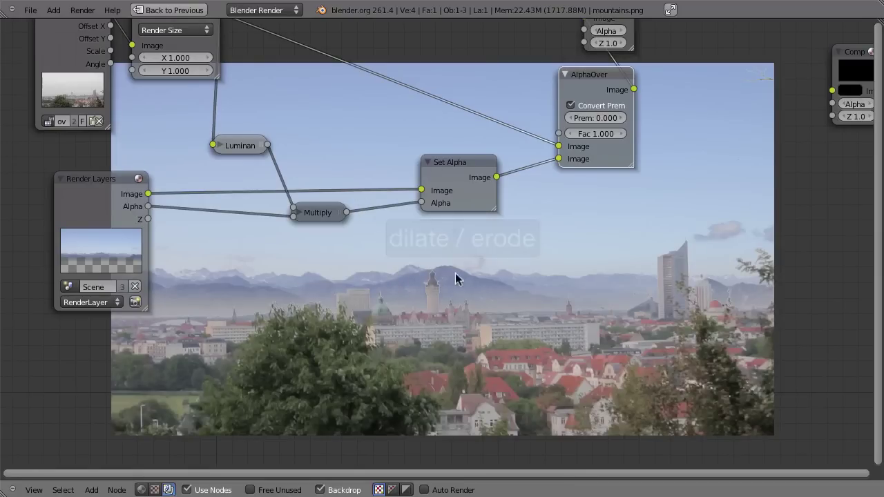
key(shift+a)
- Wire a Dilate/Erode node from Luminance Key into Multiply, set Distance 1, and view its matte
mouse_move(426, 276)
mouse_move(419, 261)
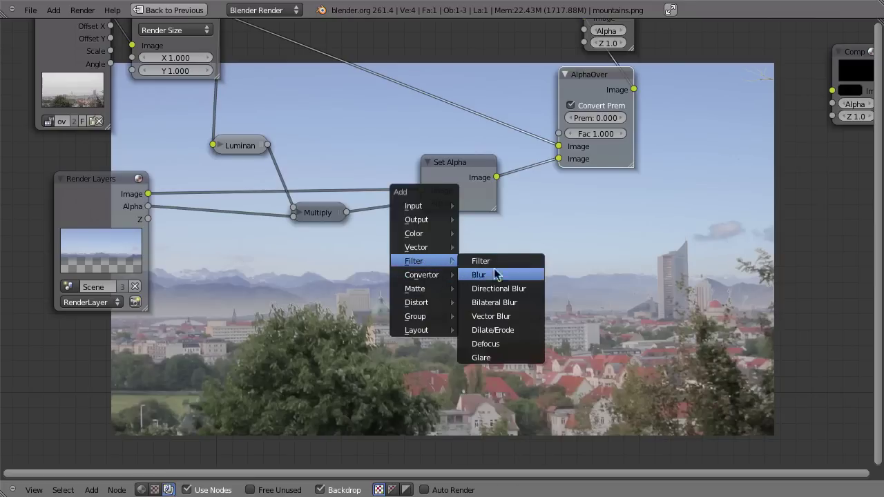
click(512, 329)
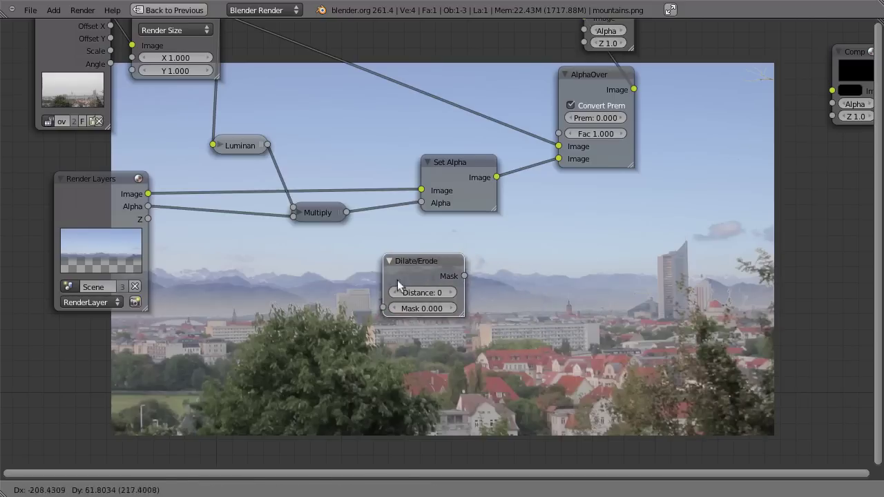
click(400, 294)
drag(239, 145, 252, 103)
drag(311, 216, 343, 239)
drag(414, 303, 308, 143)
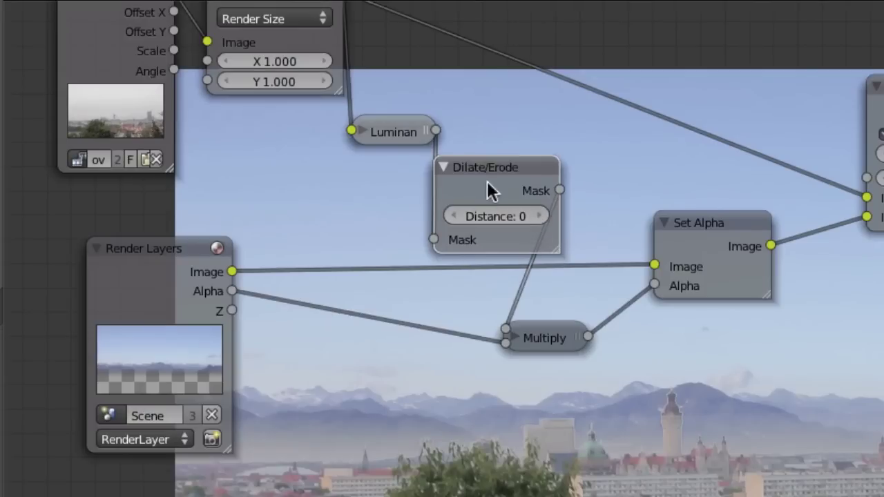
click(537, 268)
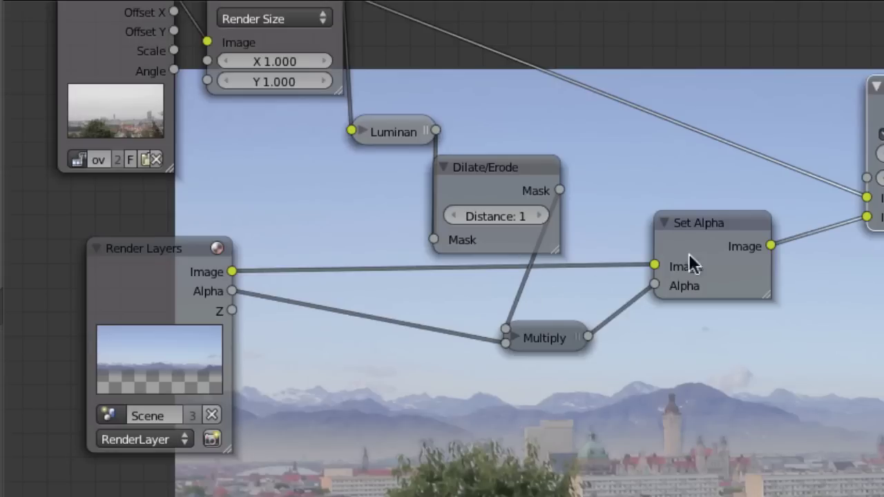
ctrl+shift+click(483, 175)
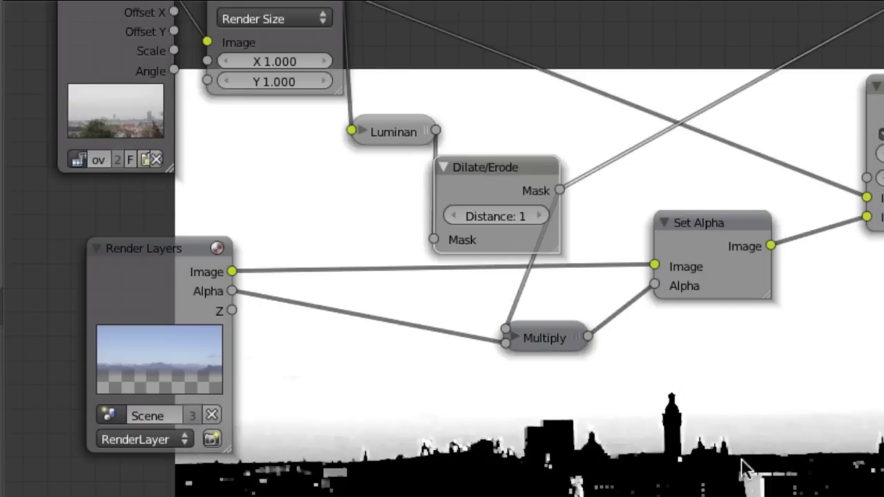
- Expand the Luminance Key node, drop its High limit to 0.514, and view the final composite
click(375, 133)
key(h)
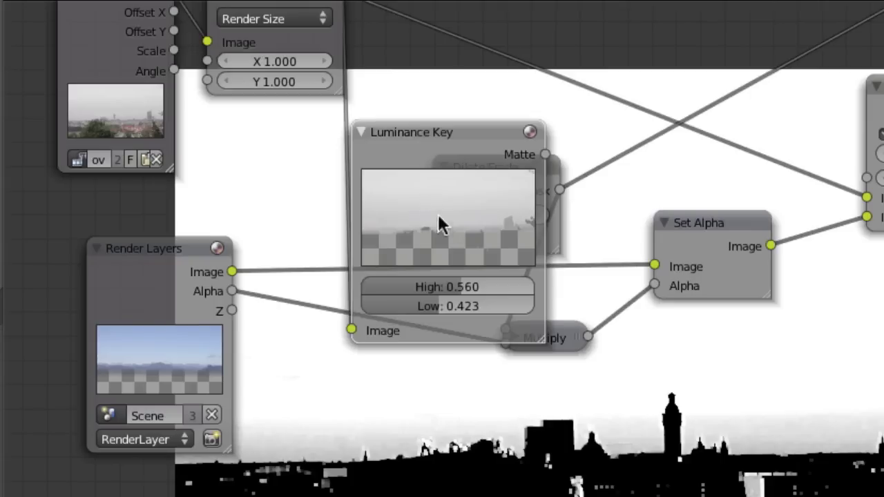
drag(455, 284, 446, 287)
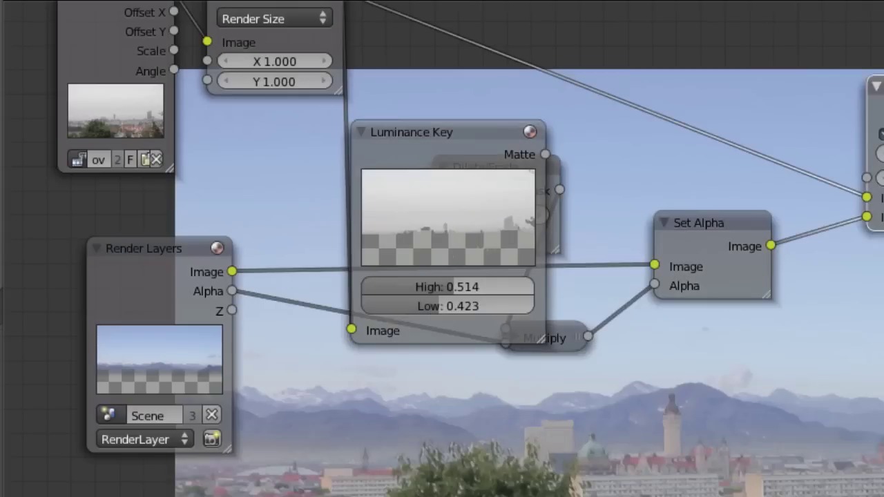
click(876, 138)
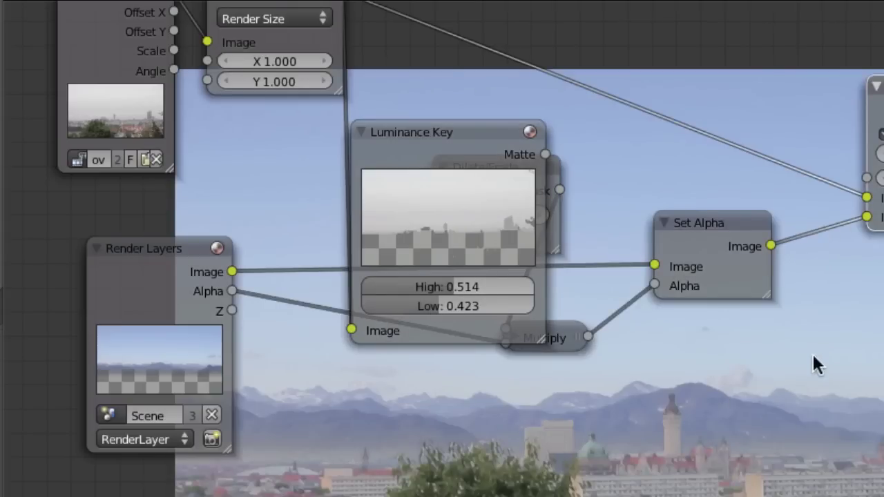
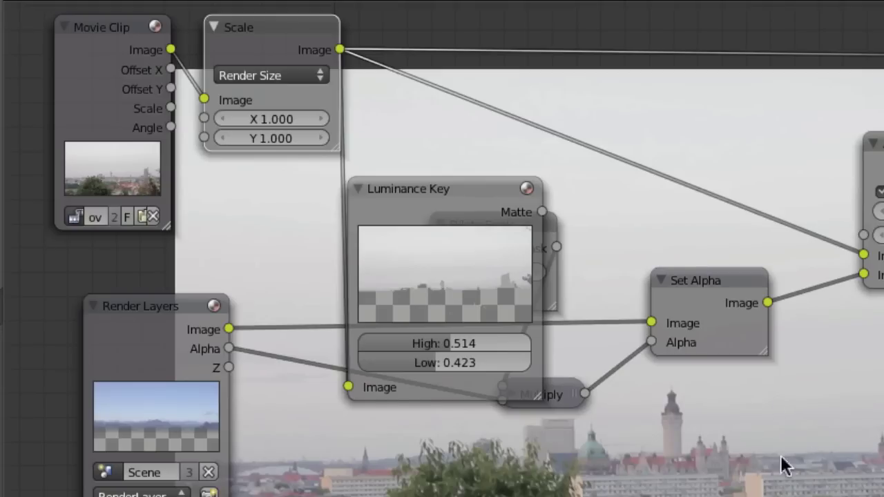
- Move the output nodes further right and the Movie Clip and Scale nodes up-left
ctrl+shift+click(119, 339)
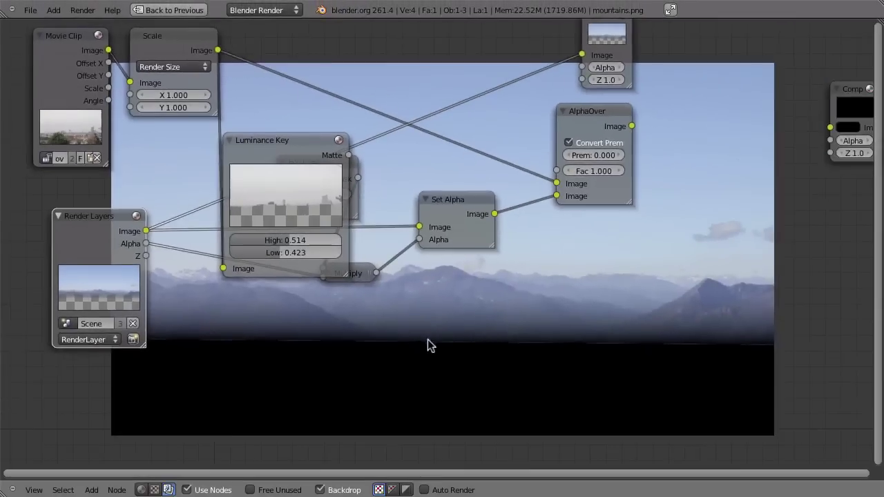
scroll(435, 338, down, 3)
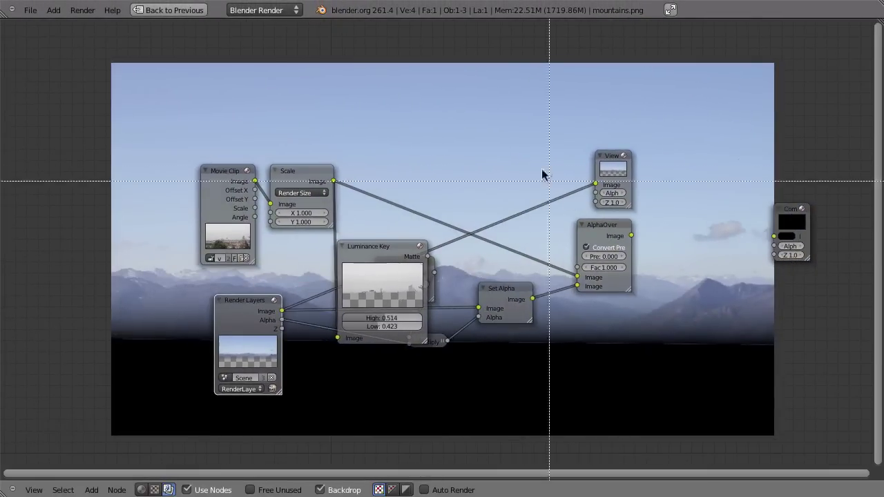
key(g)
click(714, 360)
drag(136, 120, 344, 205)
key(g)
click(271, 133)
- Collapse and reposition the Luminance Key and Dilate/Erode nodes, then preview the Scale output
click(341, 246)
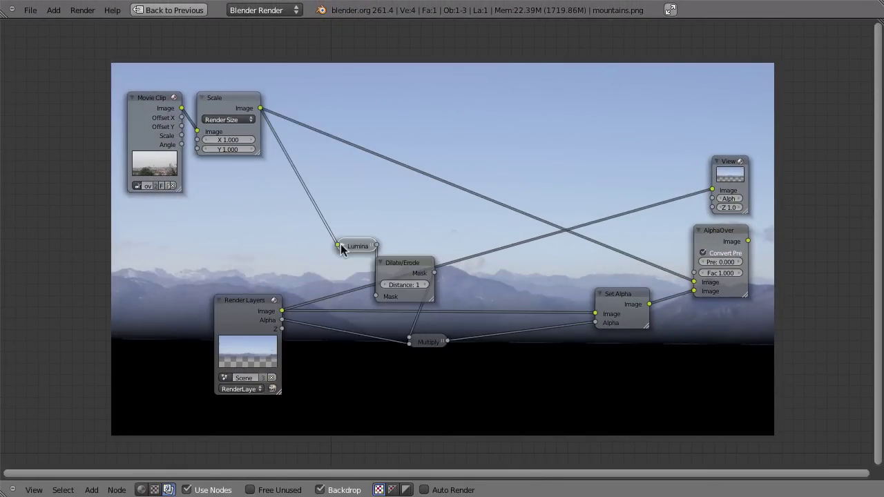
drag(345, 245, 276, 240)
drag(392, 270, 348, 267)
click(358, 282)
drag(427, 345, 419, 319)
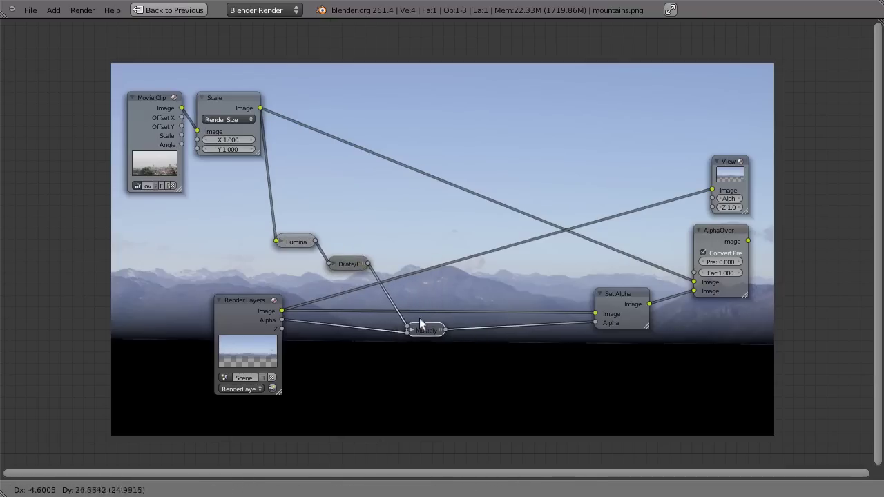
middle_drag(434, 276, 379, 228)
ctrl+shift+click(248, 147)
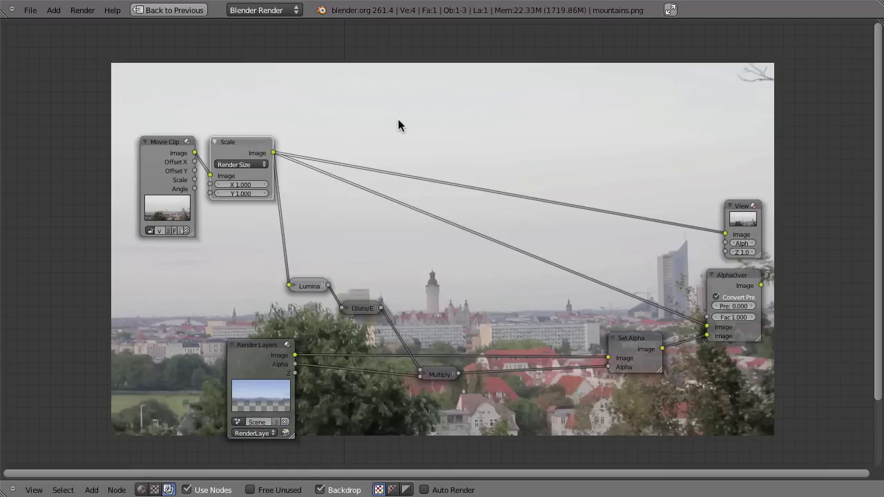
- Drop a Mix node onto the Scale-to-AlphaOver link and set its blend type to Color
key(shift+a)
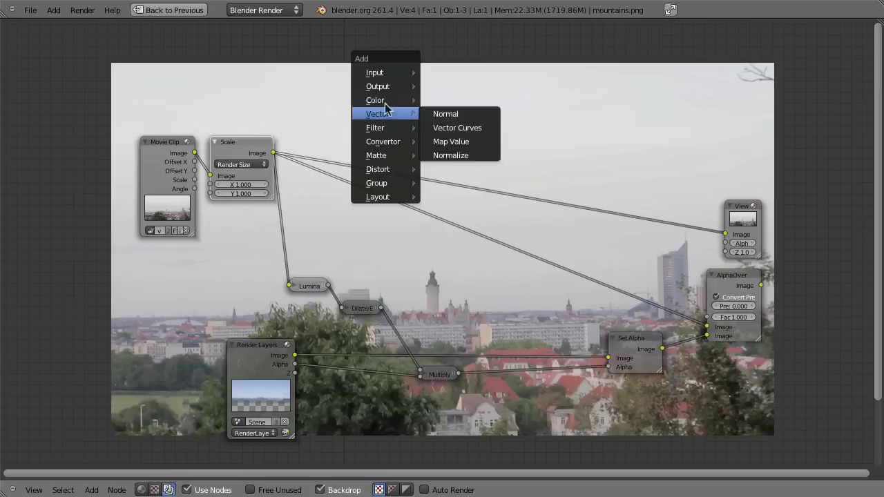
mouse_move(377, 103)
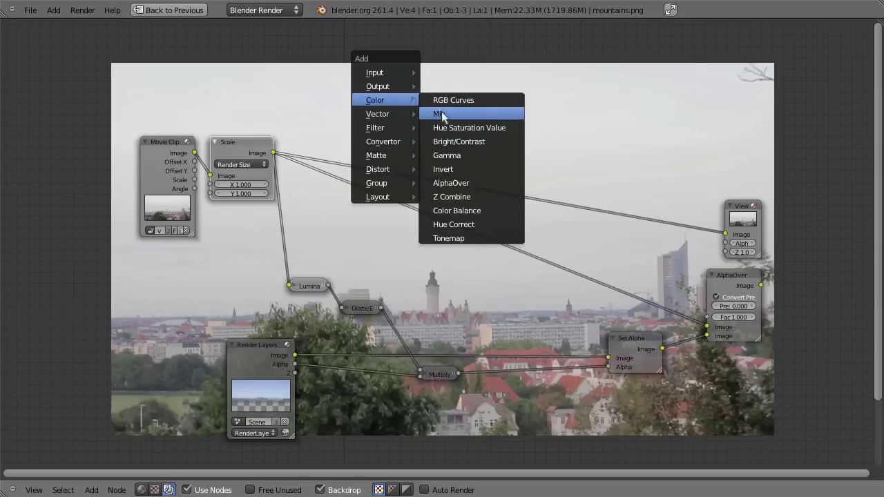
click(442, 114)
drag(473, 95, 422, 177)
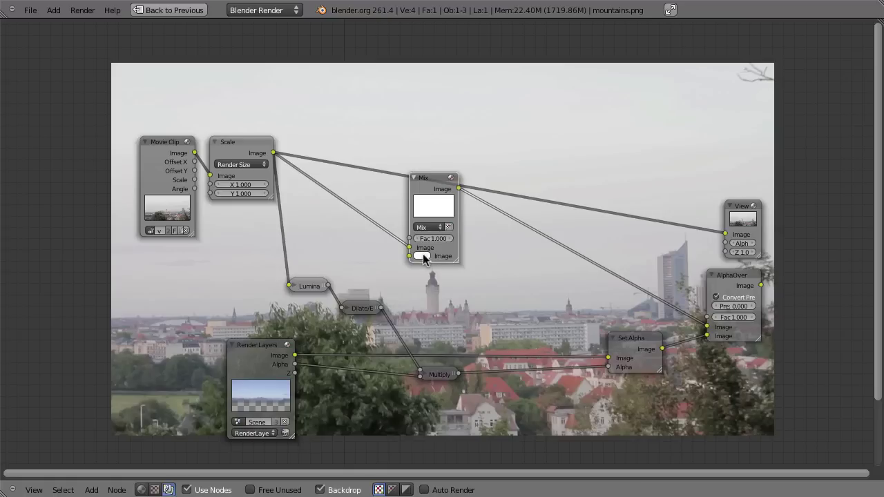
click(431, 230)
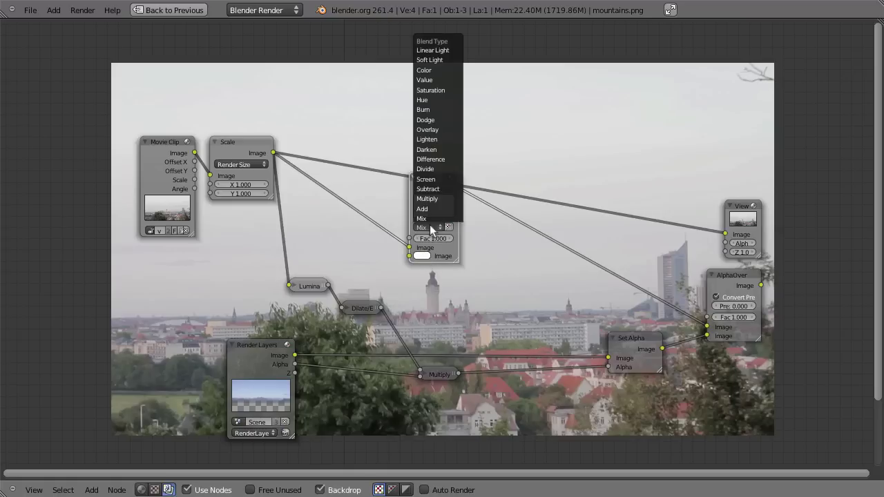
click(435, 69)
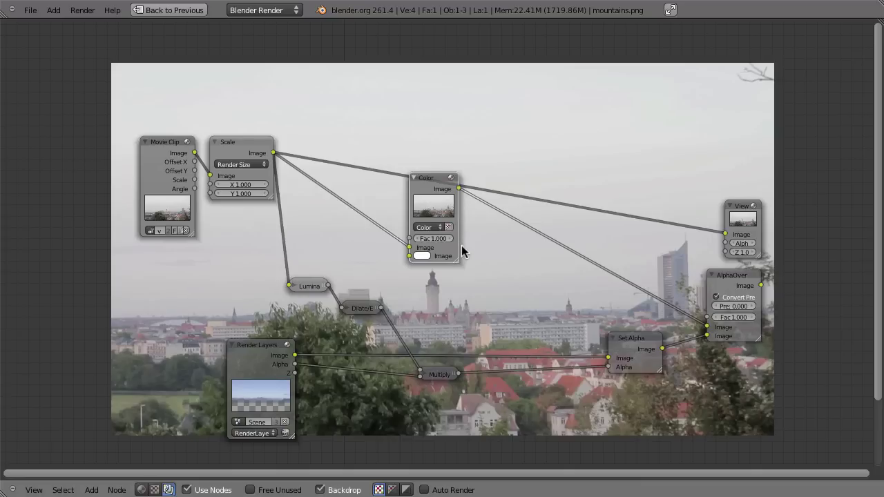
click(421, 258)
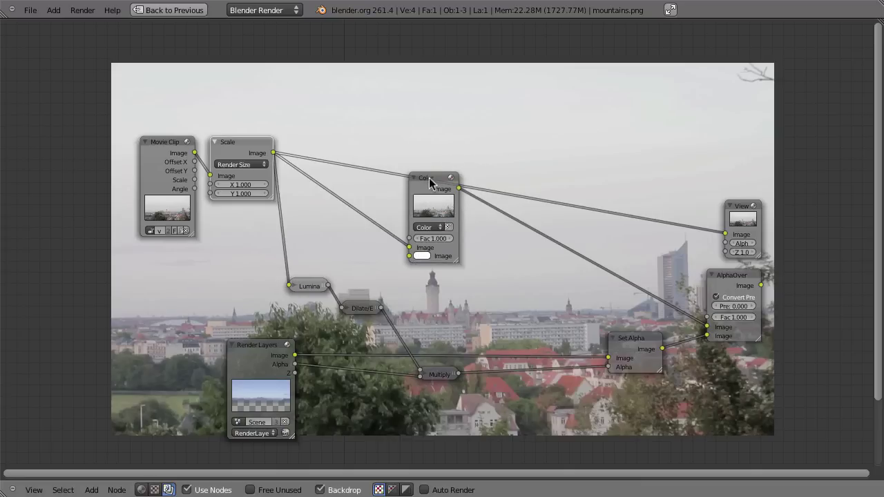
- Remove the extra link into the Color node and set its blend colour to light blue
drag(429, 181, 434, 188)
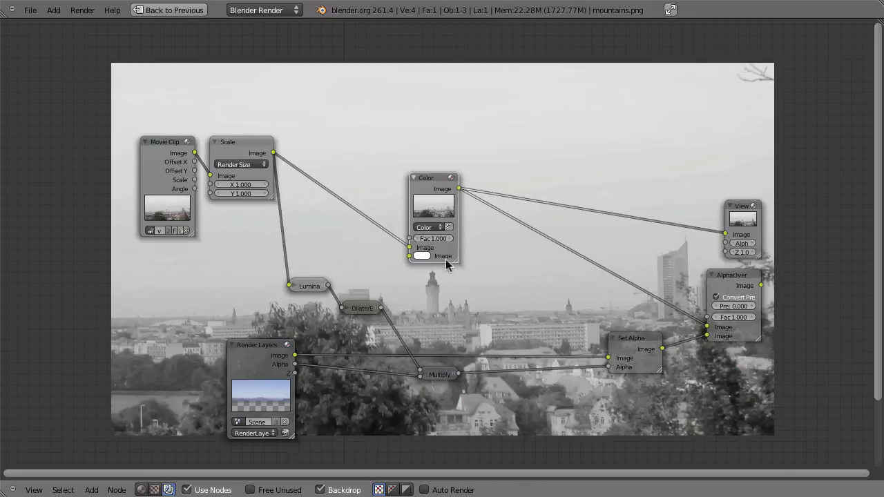
click(421, 256)
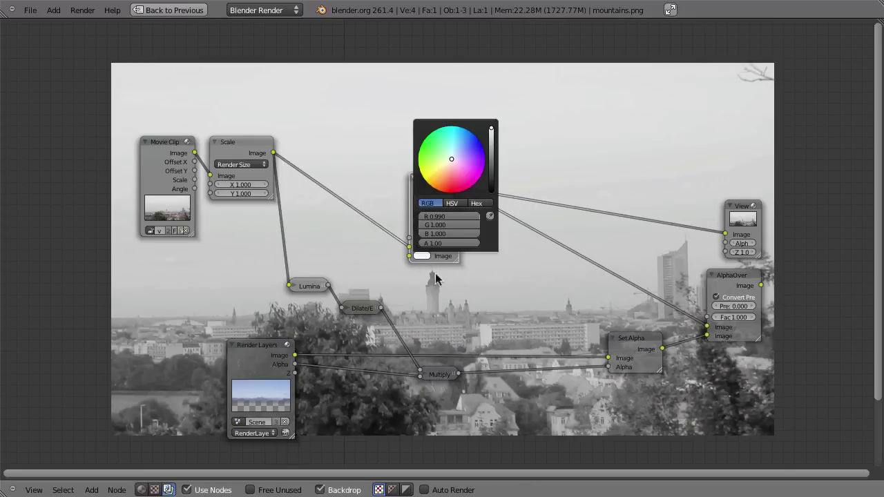
scroll(407, 248, up, 4)
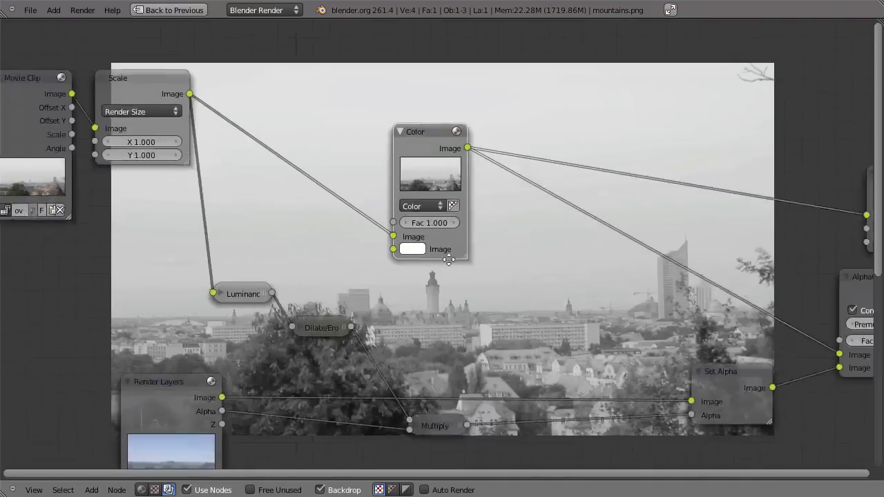
click(405, 246)
drag(461, 308, 477, 296)
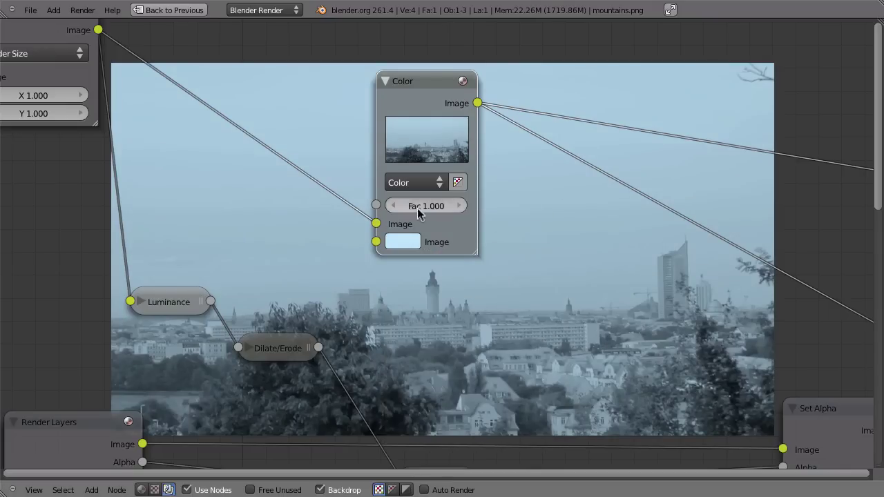
- Preview the Multiply sky matte and plug it into the Color node's Fac socket
key(Home)
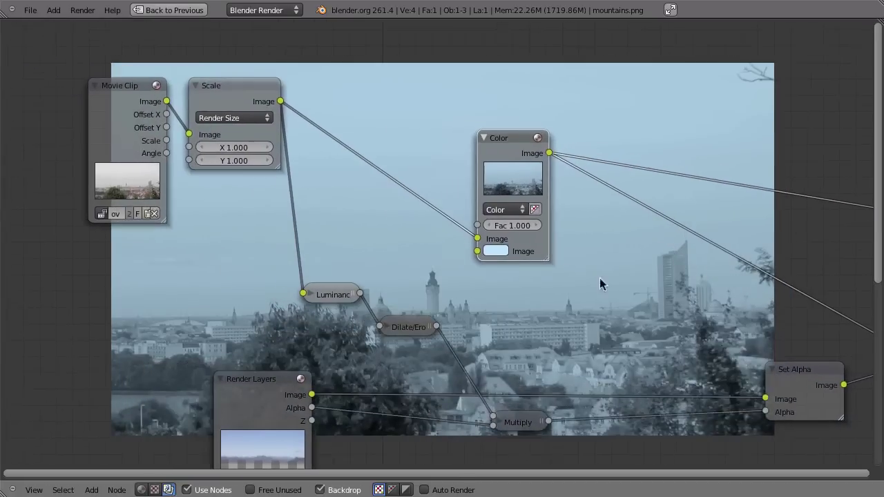
drag(506, 156, 534, 151)
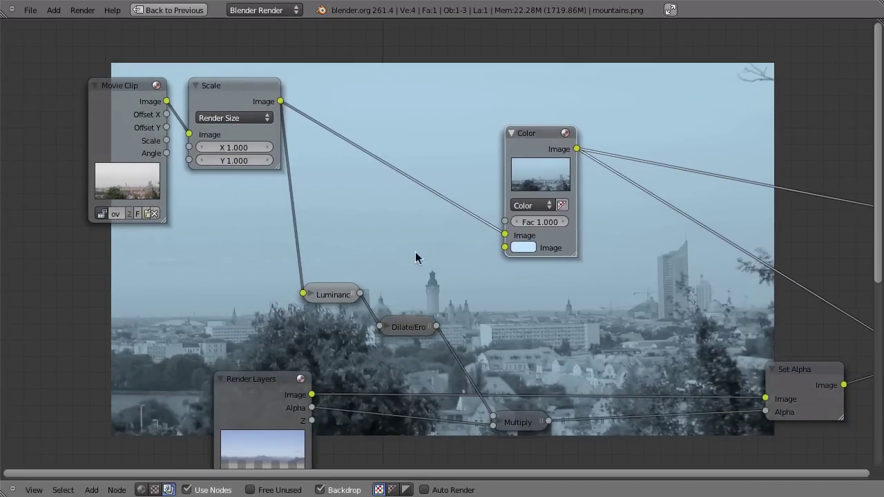
ctrl+shift+click(518, 422)
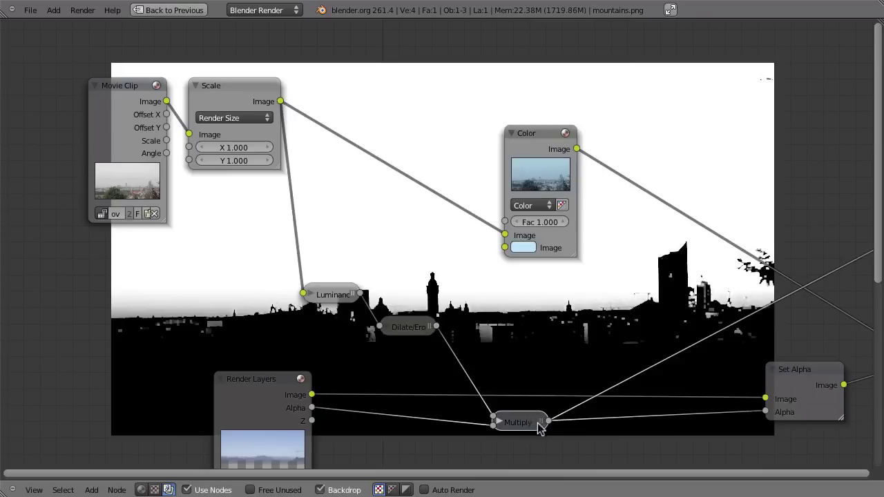
drag(509, 130, 517, 130)
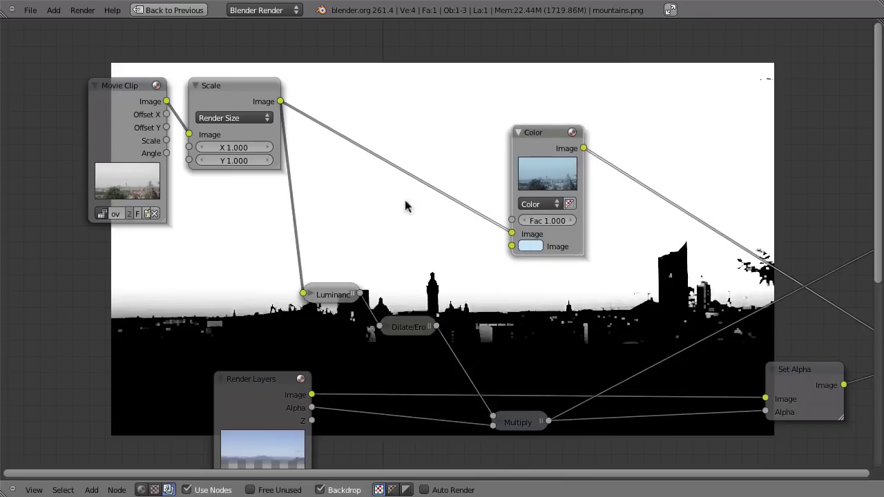
drag(549, 423, 511, 233)
drag(532, 151, 641, 161)
middle_drag(640, 322, 584, 345)
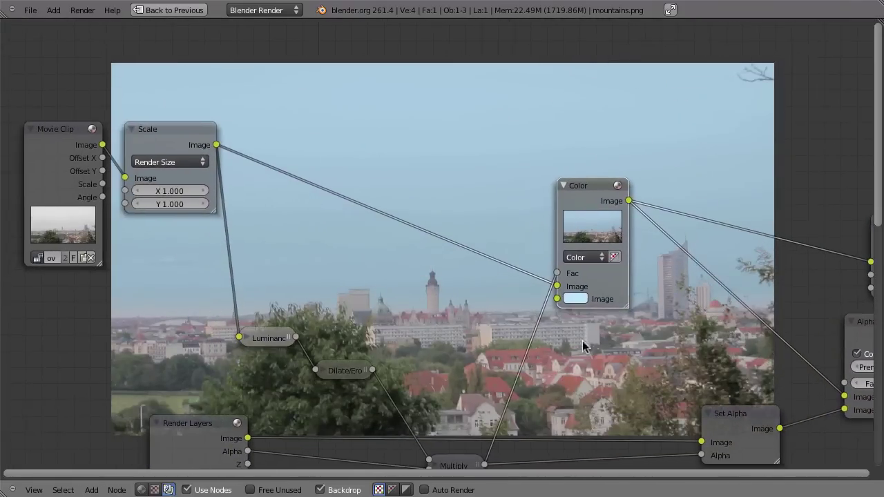
- Adjust the sky tint colour to a paler blue (R 0.532, G 0.639, B 1.000)
click(576, 299)
drag(628, 137, 627, 144)
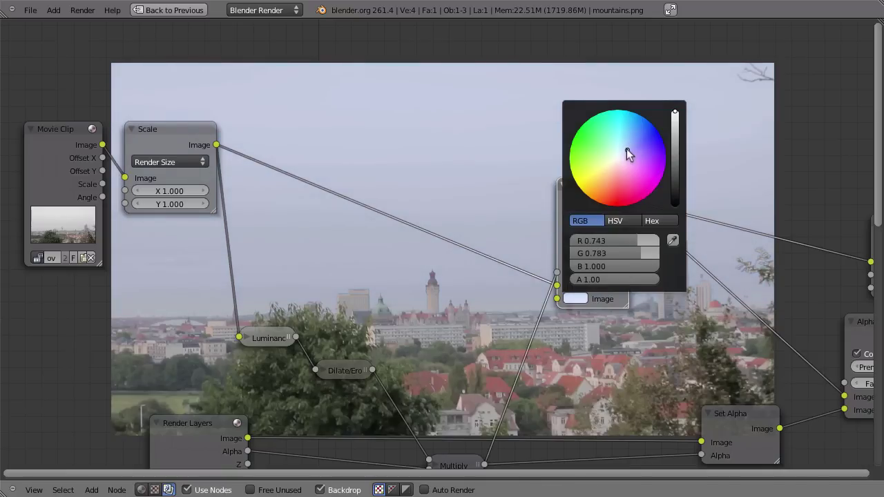
middle_drag(679, 385, 548, 230)
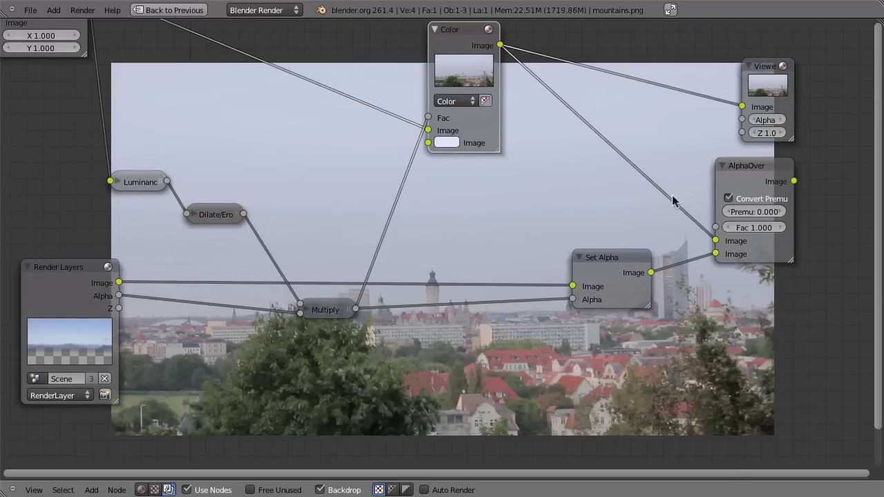
middle_drag(673, 201, 673, 200)
middle_drag(529, 203, 522, 291)
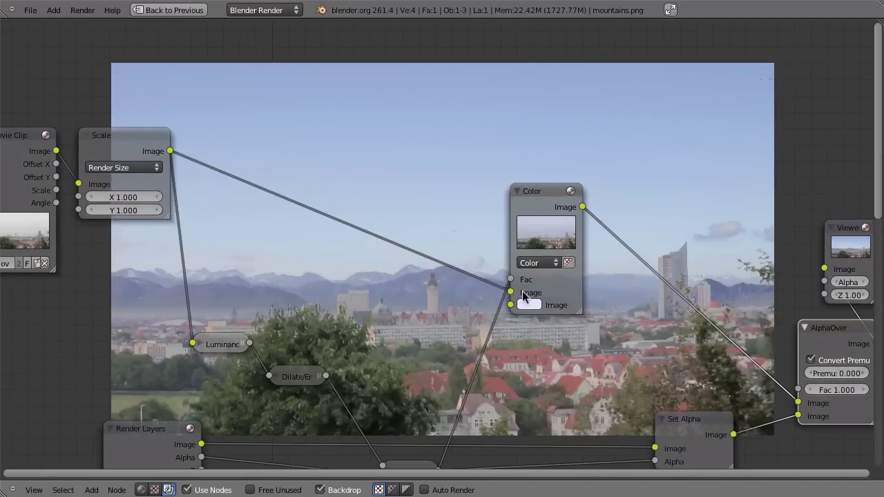
click(529, 304)
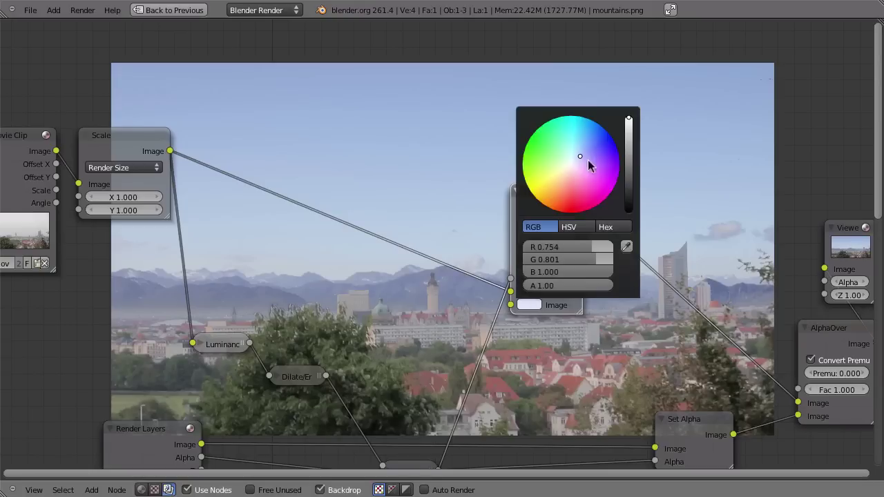
mouse_move(579, 152)
mouse_down()
mouse_move(598, 145)
mouse_move(587, 148)
mouse_up()
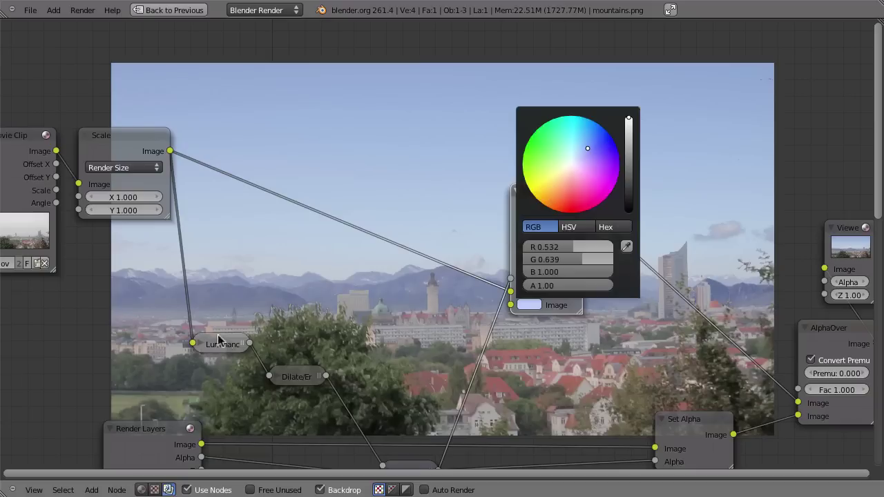
- Move the Set Alpha node left, away from the AlphaOver node
middle_drag(417, 229, 546, 97)
middle_drag(682, 270, 464, 269)
drag(464, 273, 308, 281)
middle_drag(448, 388, 396, 265)
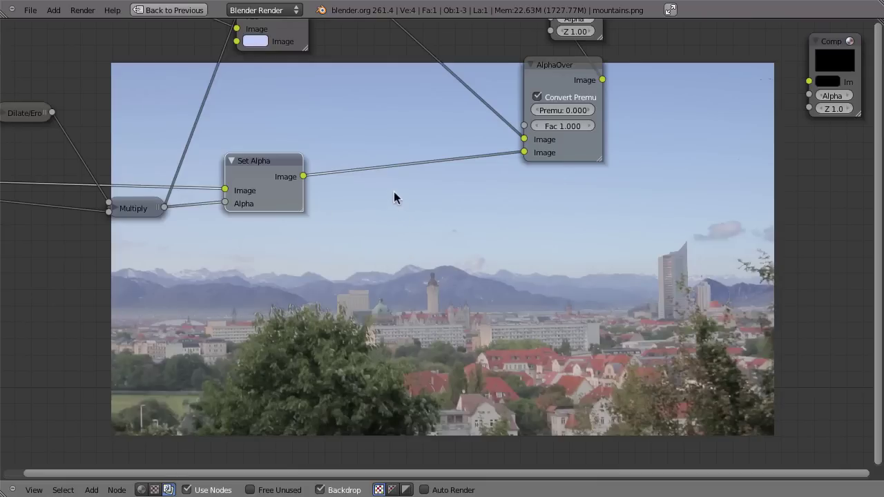
key(shift+a)
- Insert a Soften filter between Set Alpha and AlphaOver with factor 0.5, then unlink the Viewer
mouse_move(359, 217)
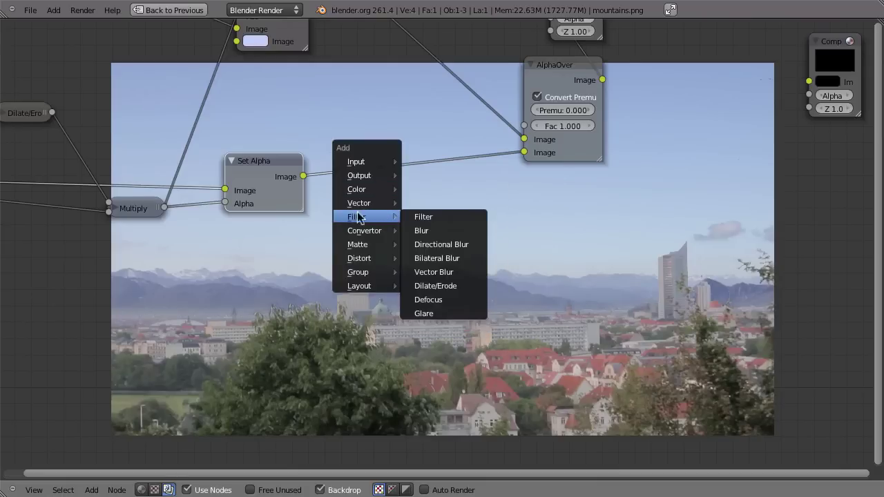
click(434, 218)
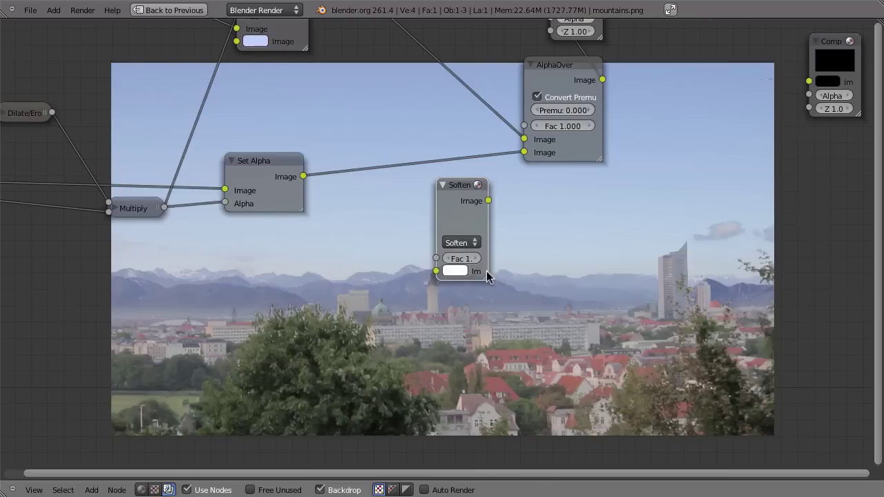
click(409, 138)
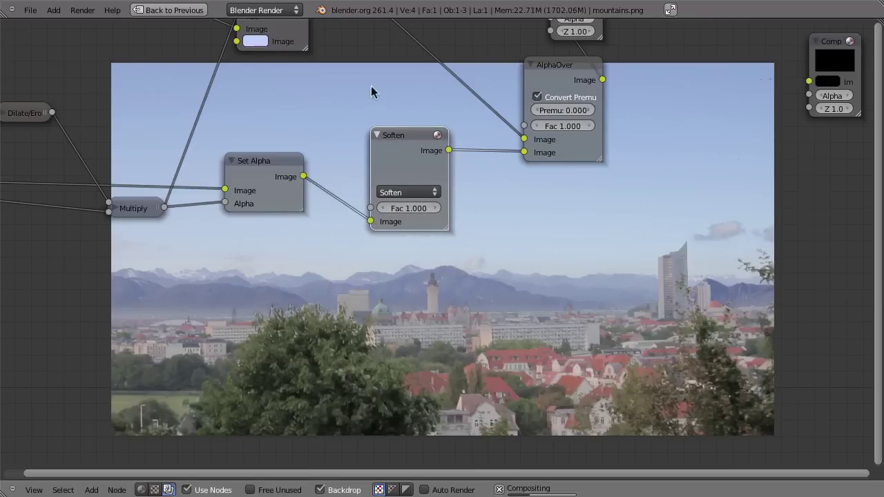
middle_drag(428, 238, 415, 265)
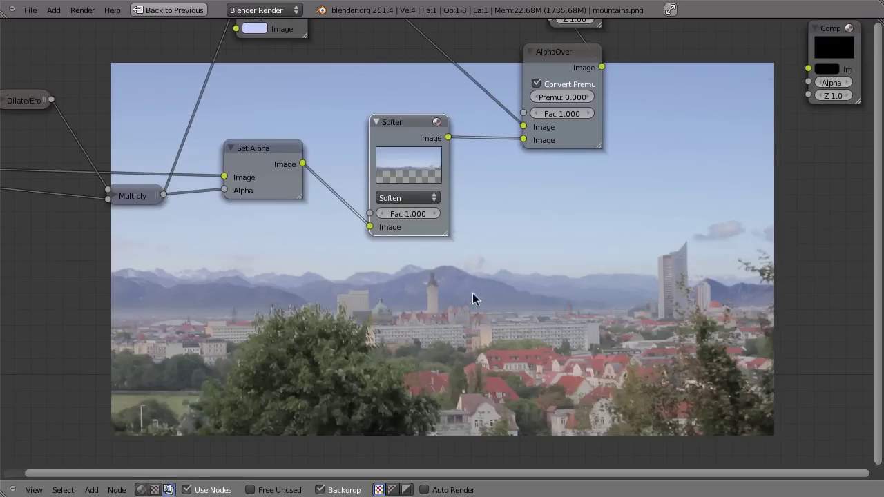
click(407, 213)
text(0.5)
key(Return)
middle_drag(529, 233, 256, 413)
drag(269, 179, 325, 168)
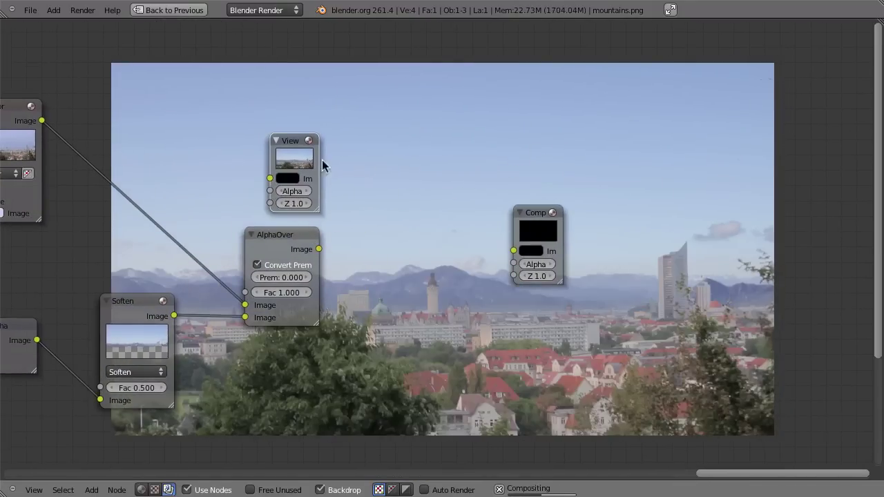
- Link the AlphaOver result to the Viewer and move the Composite node further right
key(g)
click(623, 148)
ctrl+shift+click(271, 243)
drag(540, 234, 726, 230)
- Add an RGB Curves node after AlphaOver and bend it into an S-shaped contrast curve
key(shift+a)
mouse_move(358, 248)
click(430, 249)
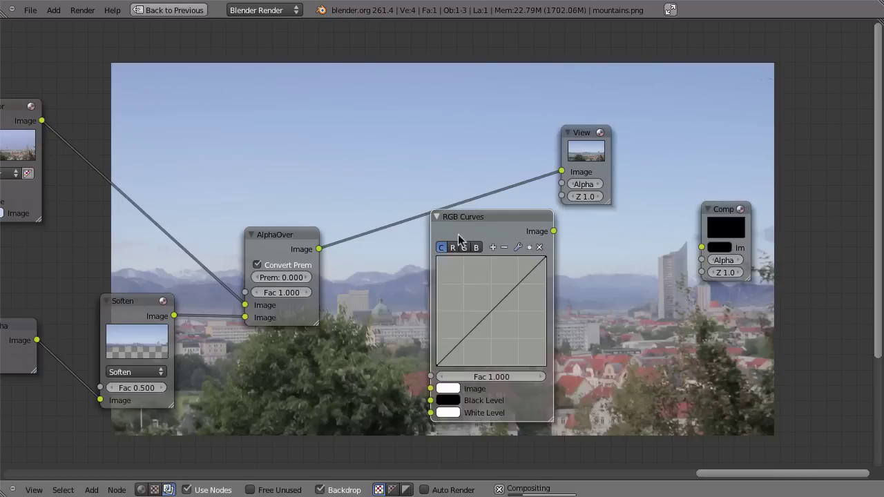
click(443, 262)
middle_drag(443, 263, 640, 220)
drag(636, 270, 656, 256)
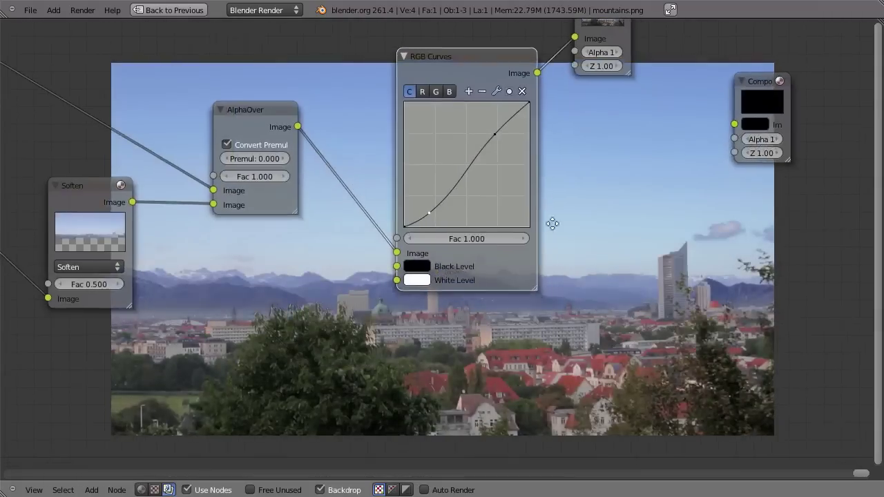
middle_drag(523, 242, 526, 289)
- Rearrange the Composite and Viewer nodes and connect the RGB Curves output to Composite
middle_drag(554, 219, 592, 298)
drag(731, 221, 686, 241)
drag(599, 141, 663, 104)
drag(538, 179, 709, 257)
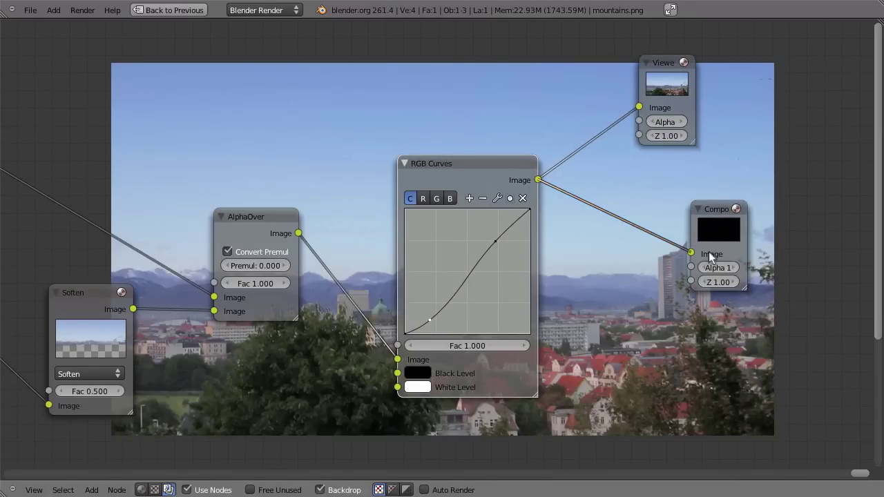
middle_drag(694, 325, 544, 225)
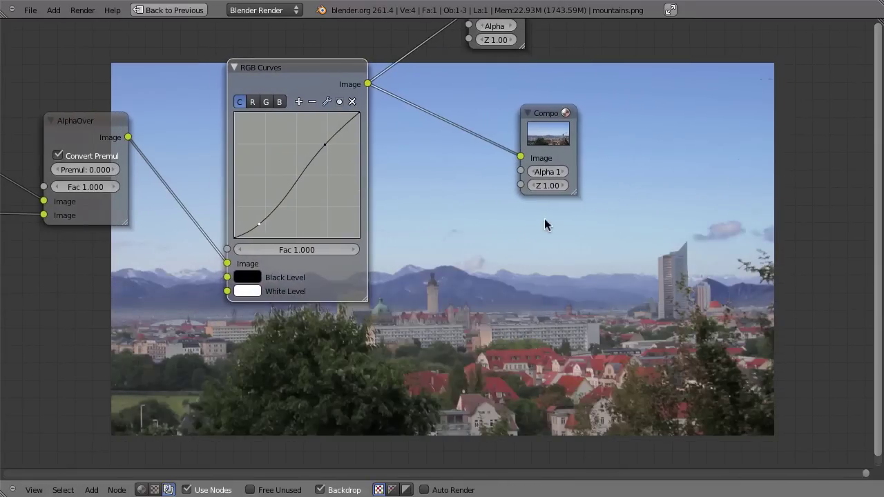
key(ctrl+Up)
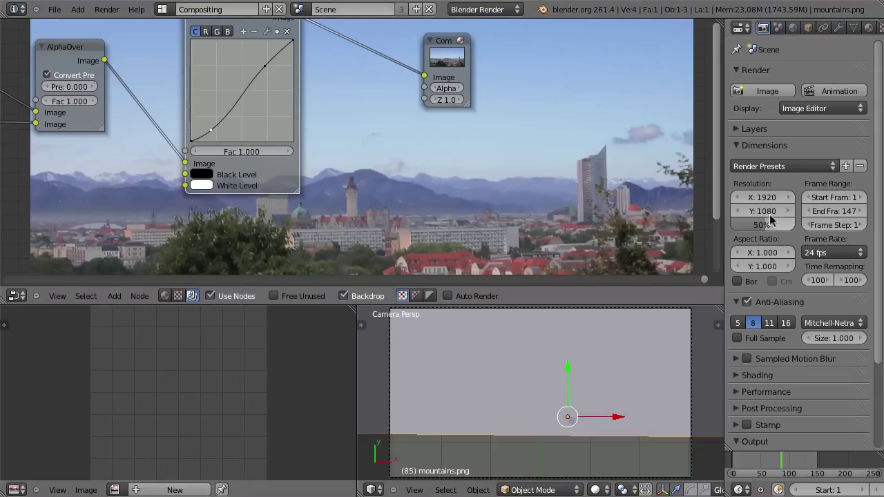
- Apply the HDTV 720p render preset with a 25 fps frame rate
click(752, 167)
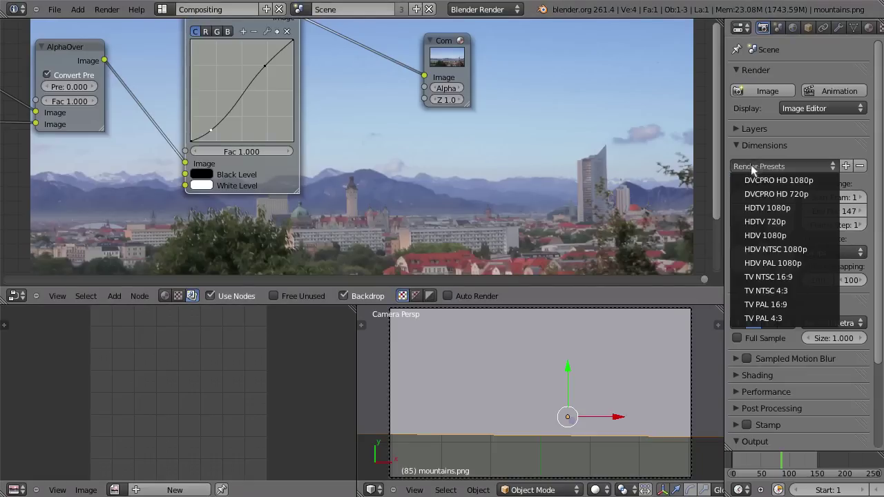
click(800, 224)
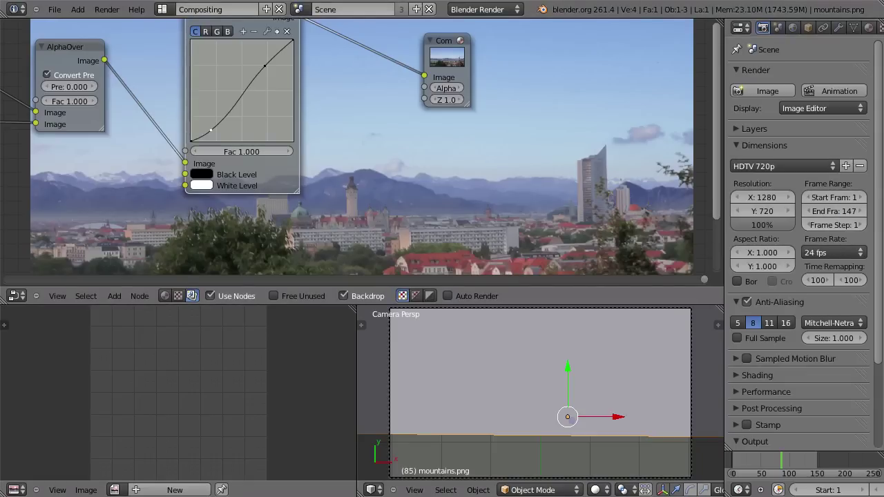
click(835, 251)
click(829, 294)
- Set the output path to //render/ and render the full animation
click(755, 441)
scroll(767, 408, down, 5)
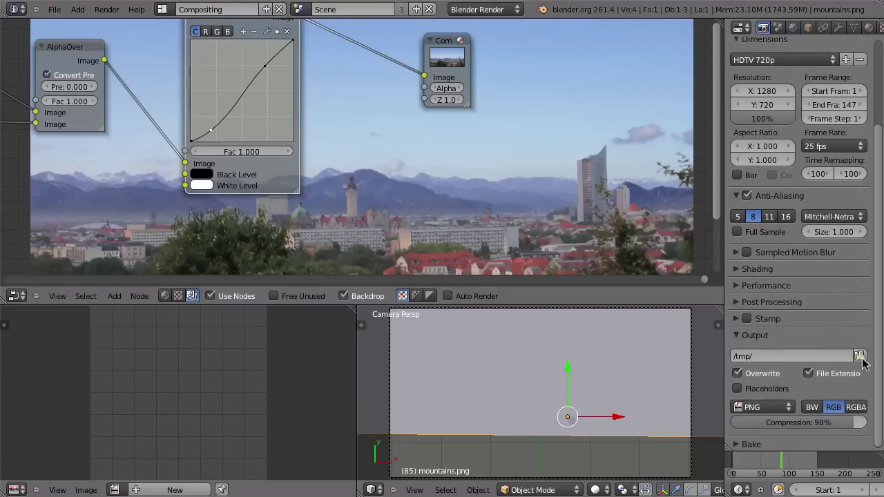
scroll(859, 357, up, 2)
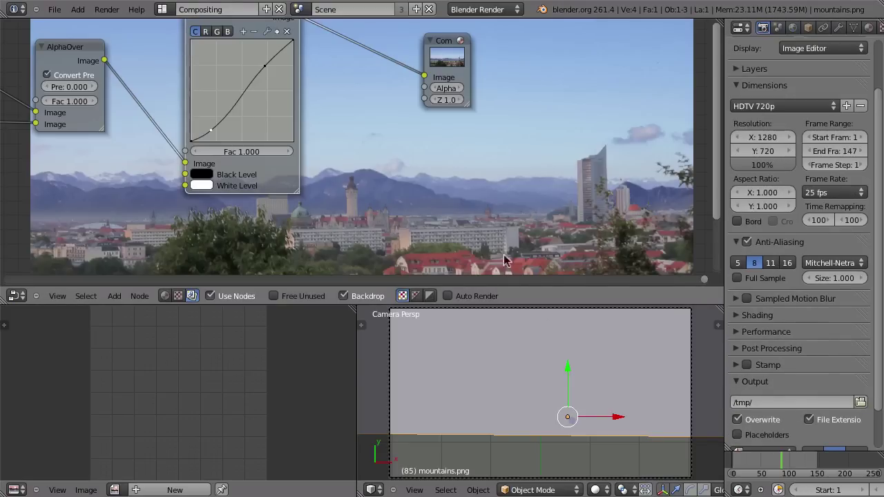
click(752, 402)
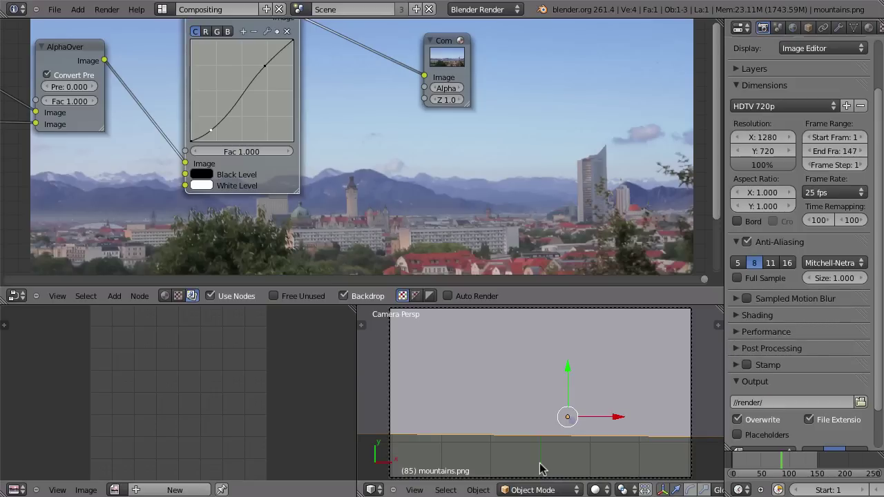
key(F12)
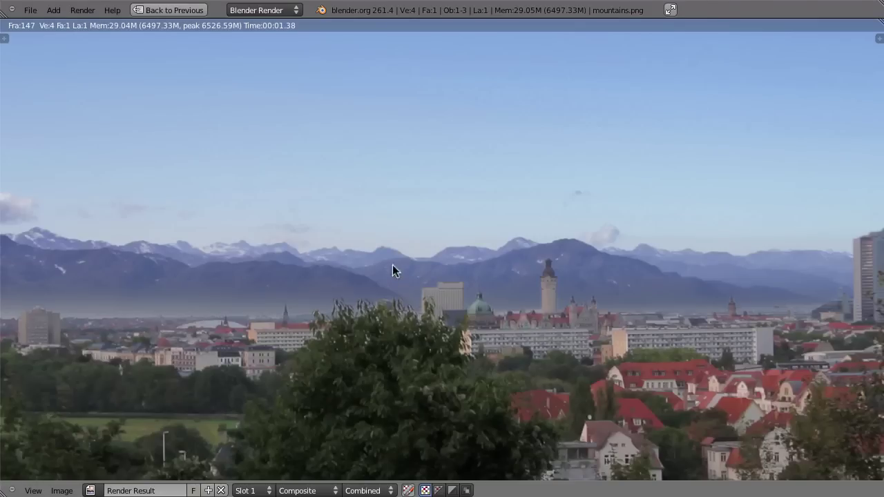
- Leave the render view and switch to the Video Editing layout
key(Escape)
click(162, 8)
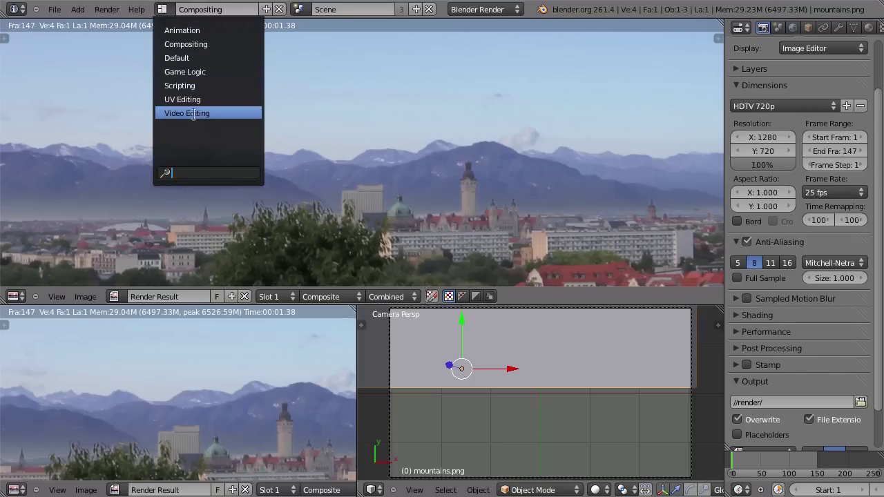
click(193, 113)
- Add all 147 rendered PNGs as one image strip starting at frame 1
key(shift+a)
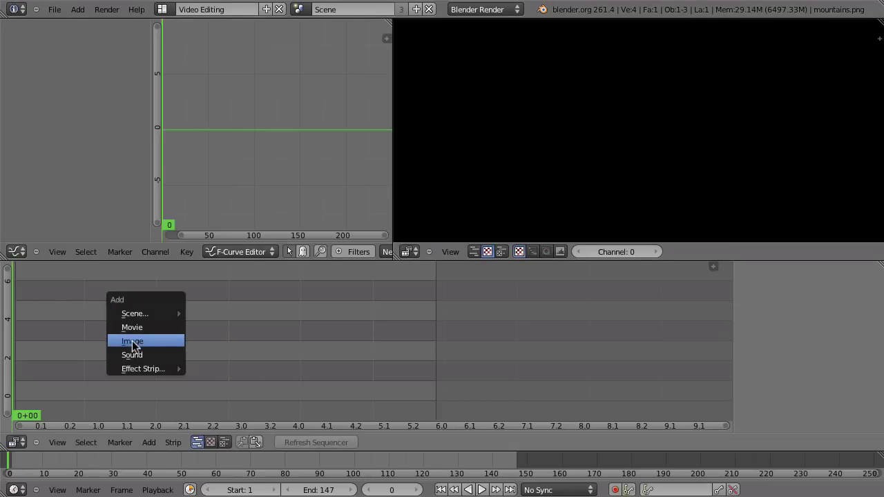
click(132, 341)
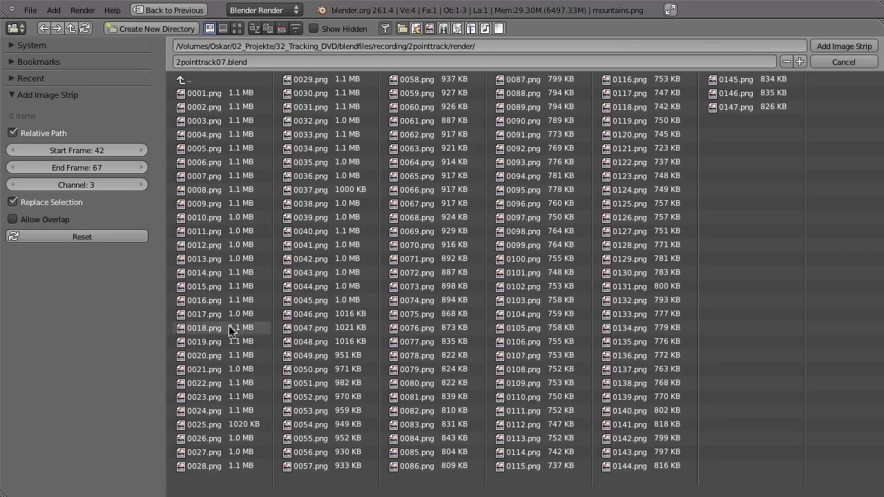
key(a)
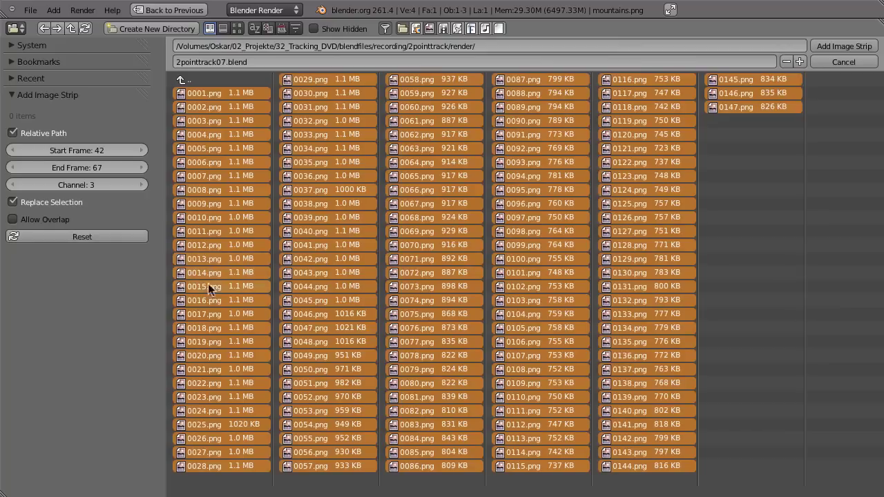
click(73, 151)
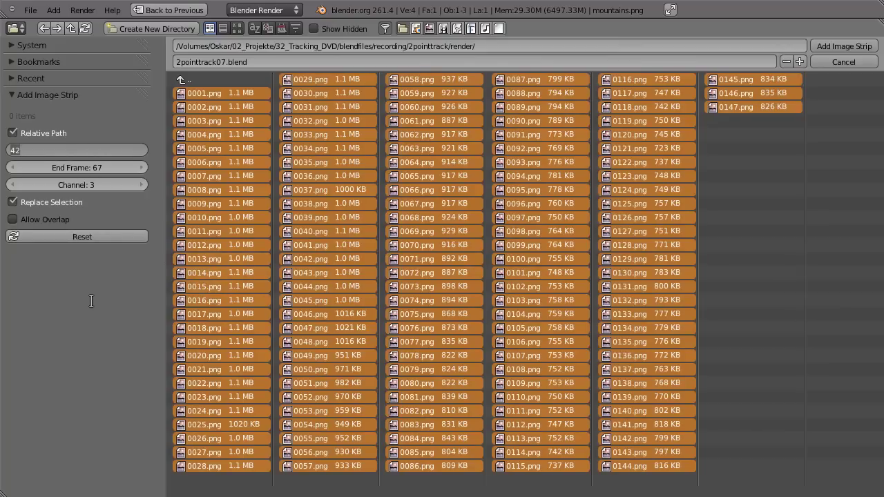
text(1)
key(Return)
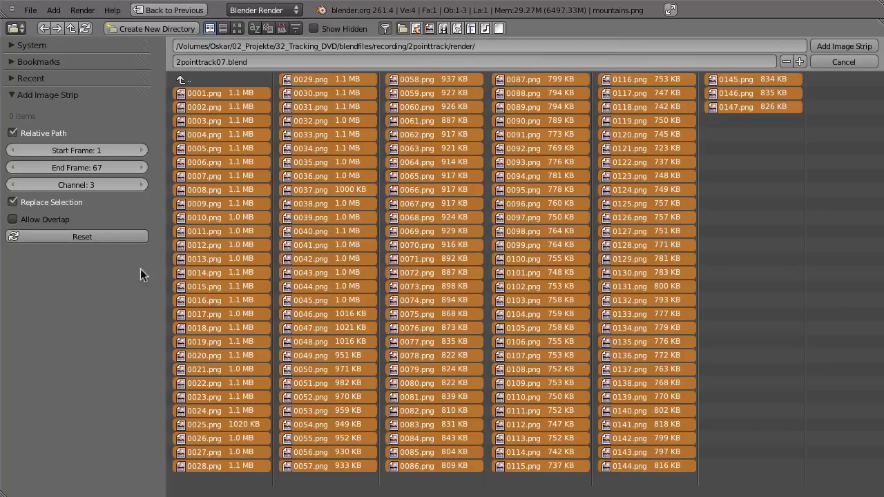
click(847, 47)
middle_drag(276, 399, 328, 399)
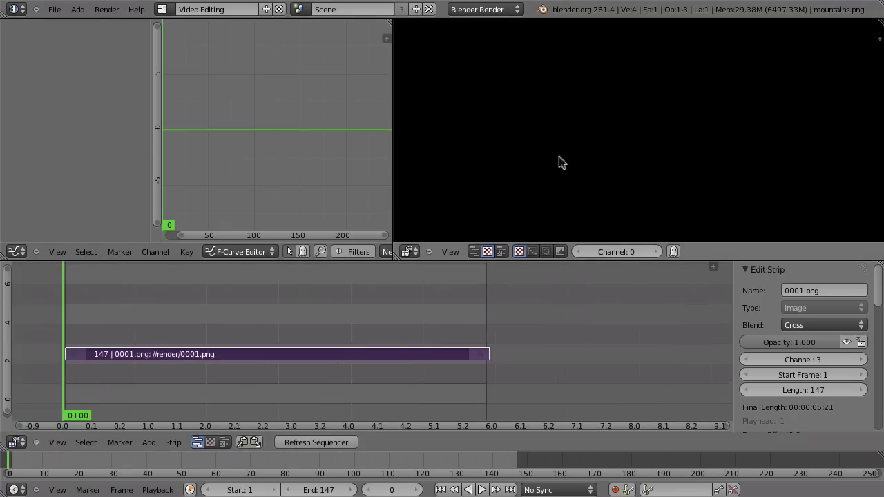
- Maximize the sequencer preview, play the rendered animation, and zoom in on the preview
key(ctrl+Up)
key(alt+a)
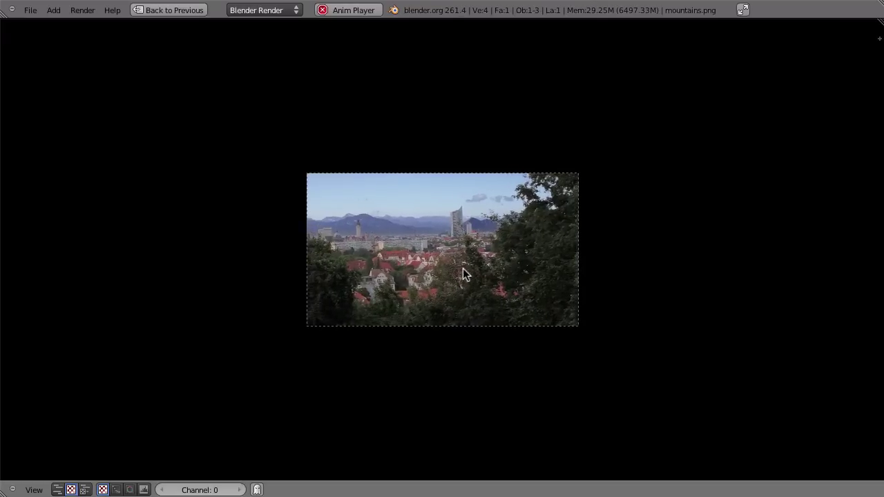
scroll(462, 262, up, 2)
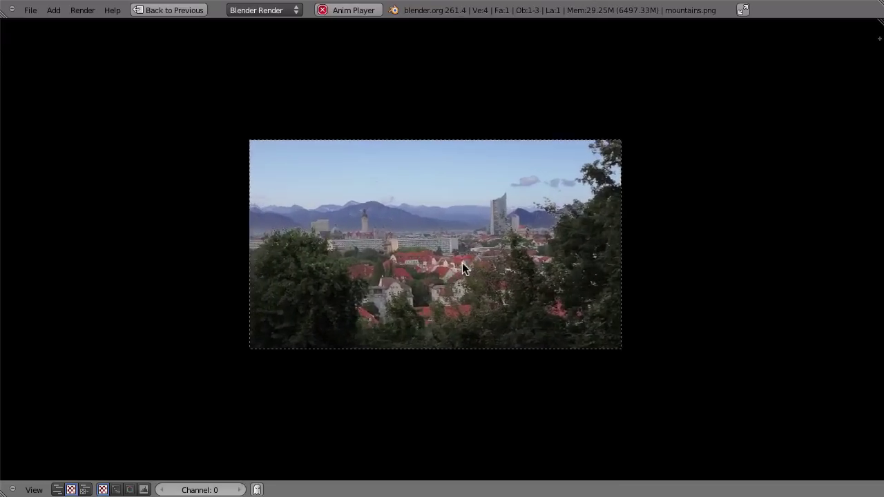
scroll(461, 262, up, 2)
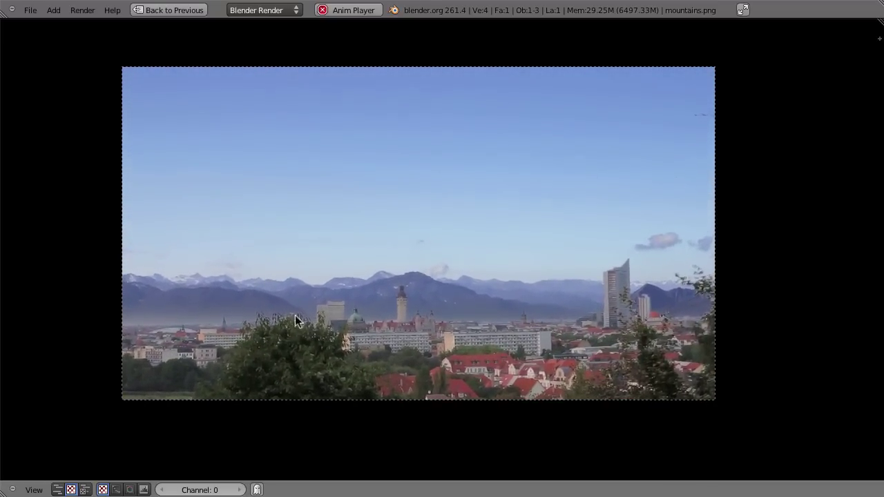
scroll(327, 323, up, 2)
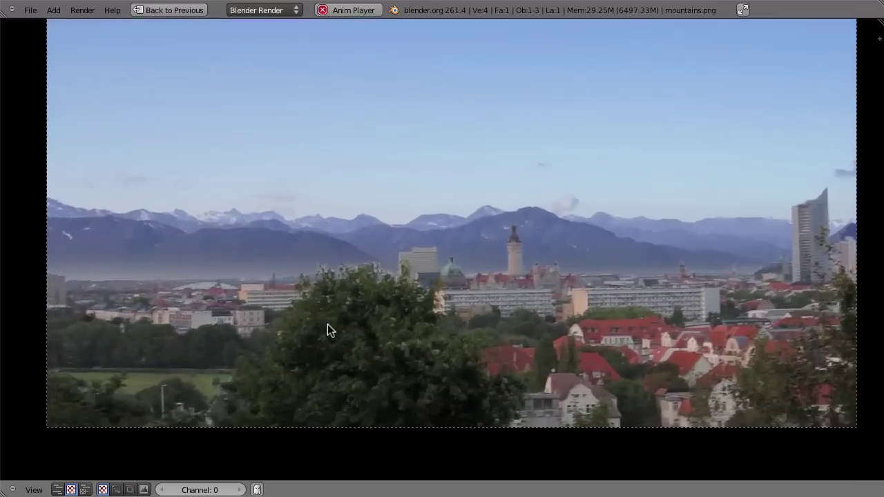
scroll(328, 324, down, 1)
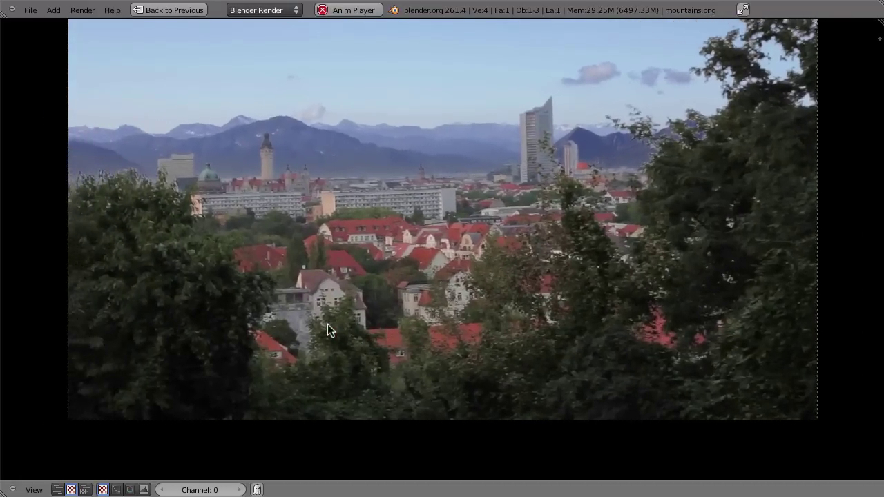